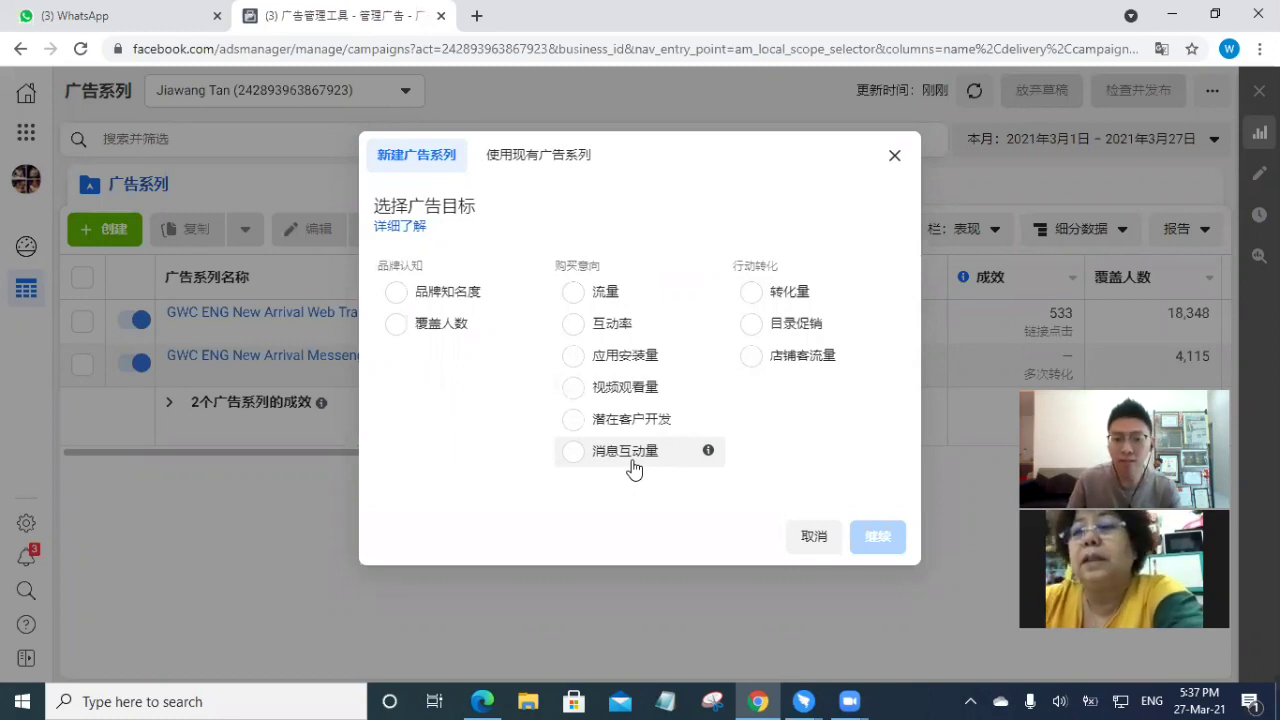
# Step: Create a new campaign with the 消息互动量 objective and continue from the campaign settings to its ad set
pyautogui.click(633, 455)
pyautogui.click(877, 536)
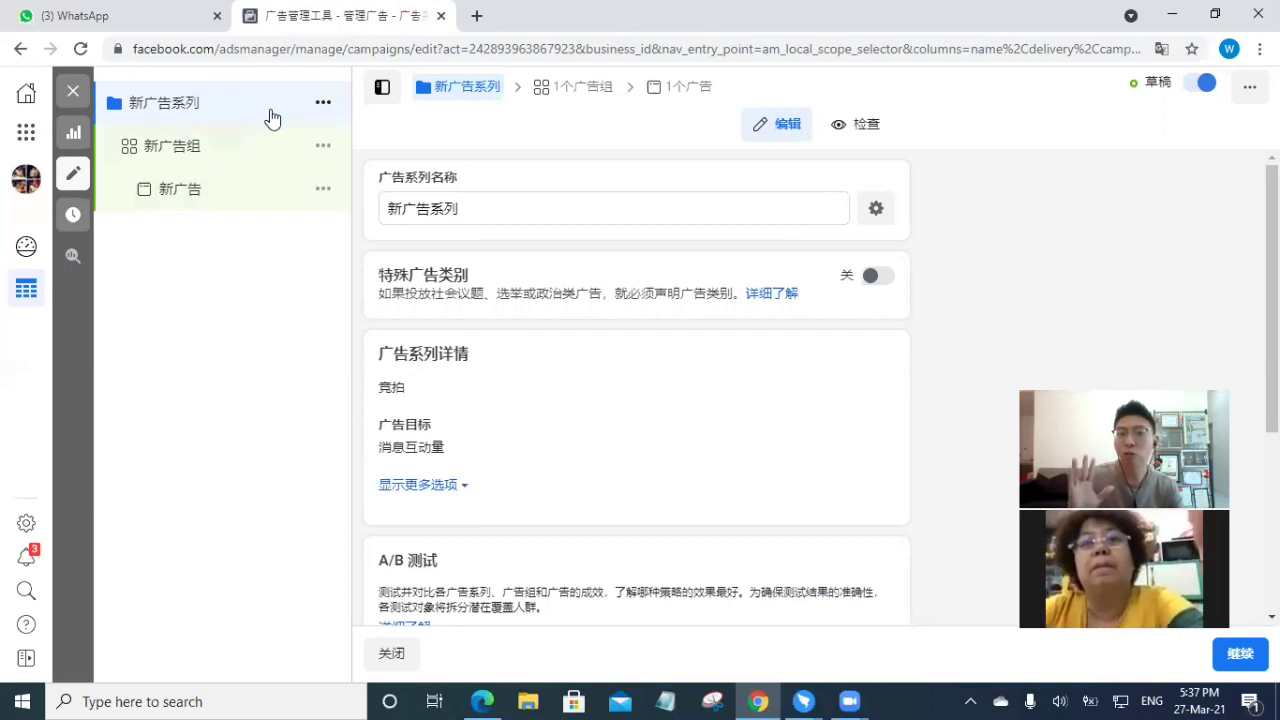
pyautogui.scroll(-3, 755, 467)
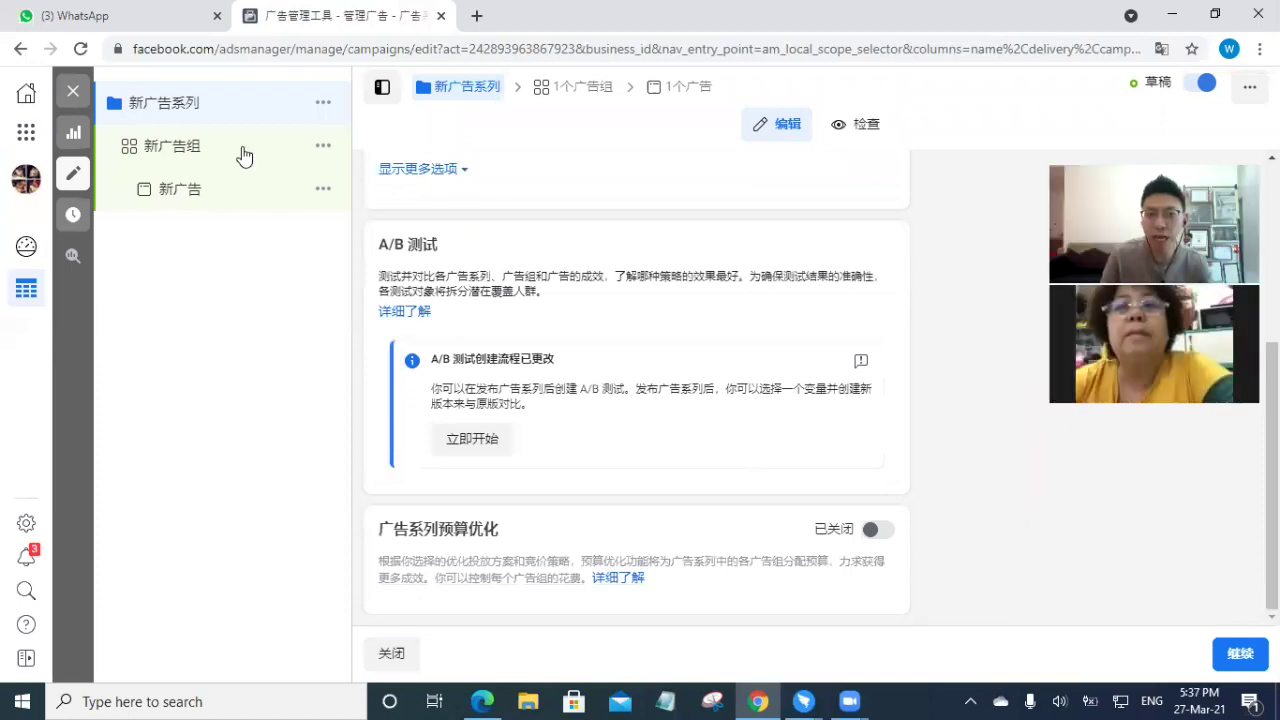
pyautogui.click(226, 103)
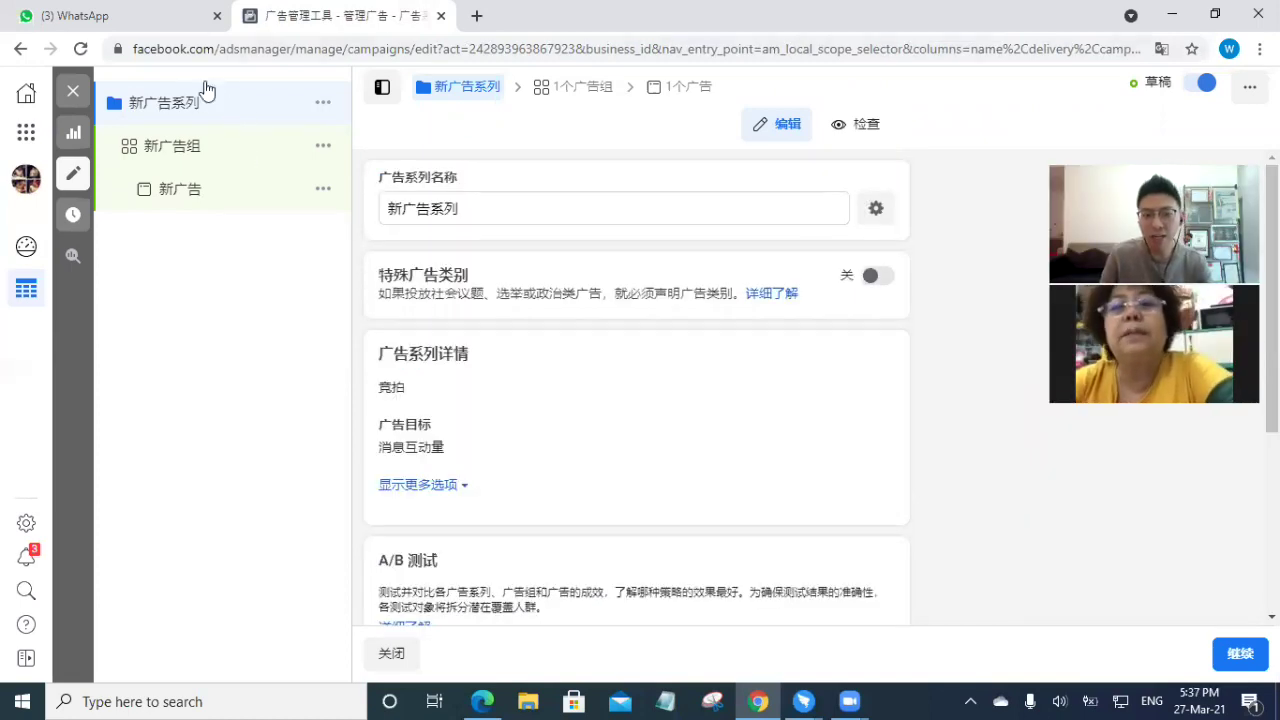
pyautogui.click(1243, 654)
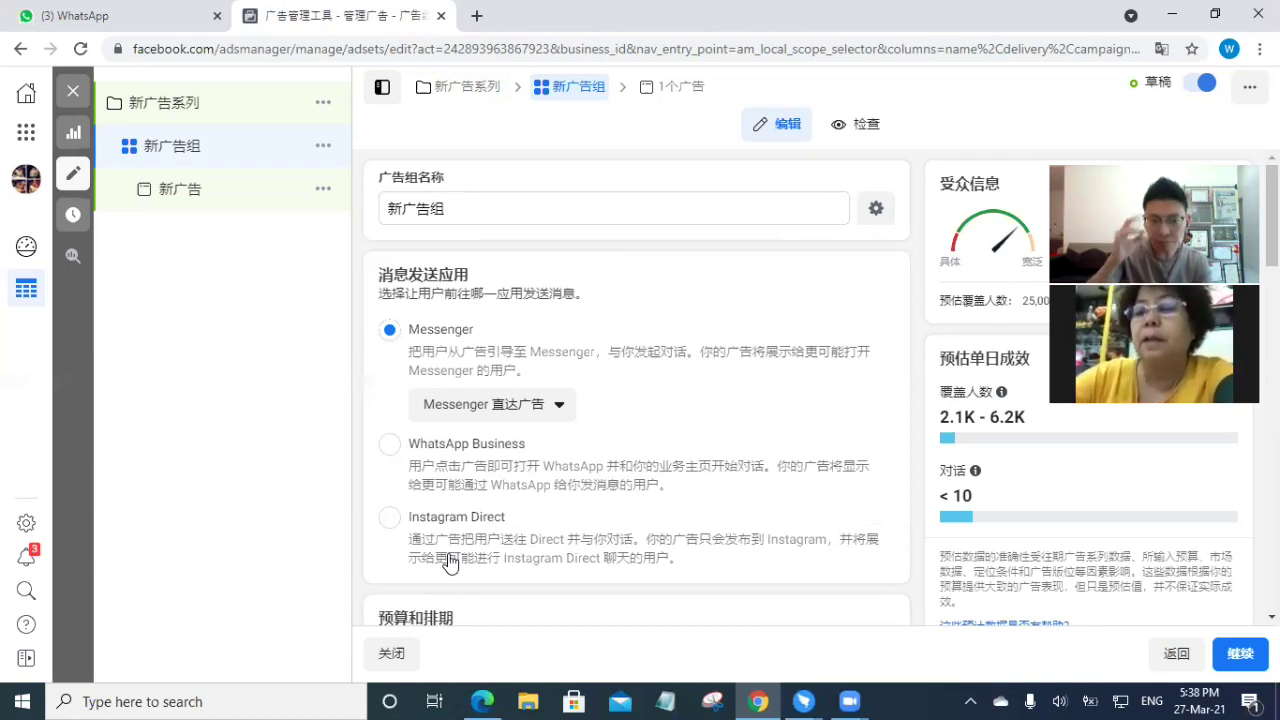
# Step: Set the new ad set's daily budget to RM10.00
pyautogui.scroll(-5, 675, 428)
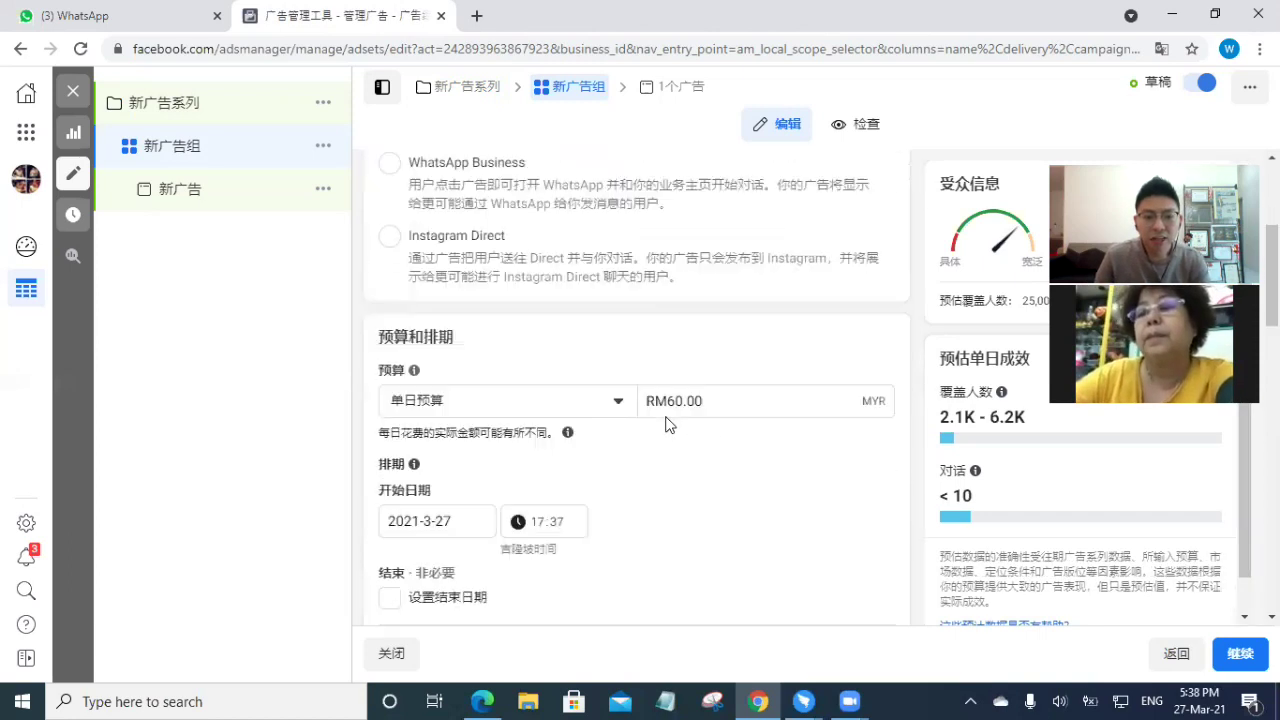
pyautogui.scroll(1, 469, 277)
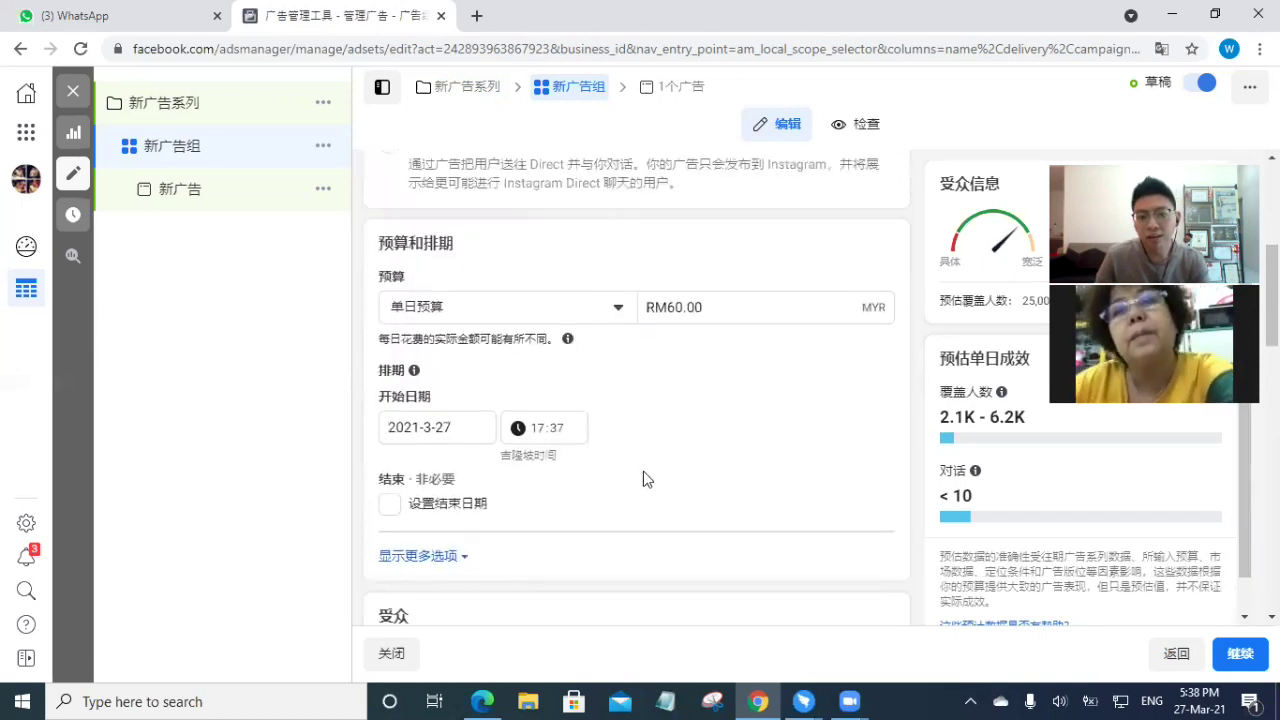
pyautogui.moveTo(667, 308); pyautogui.dragTo(675, 314)
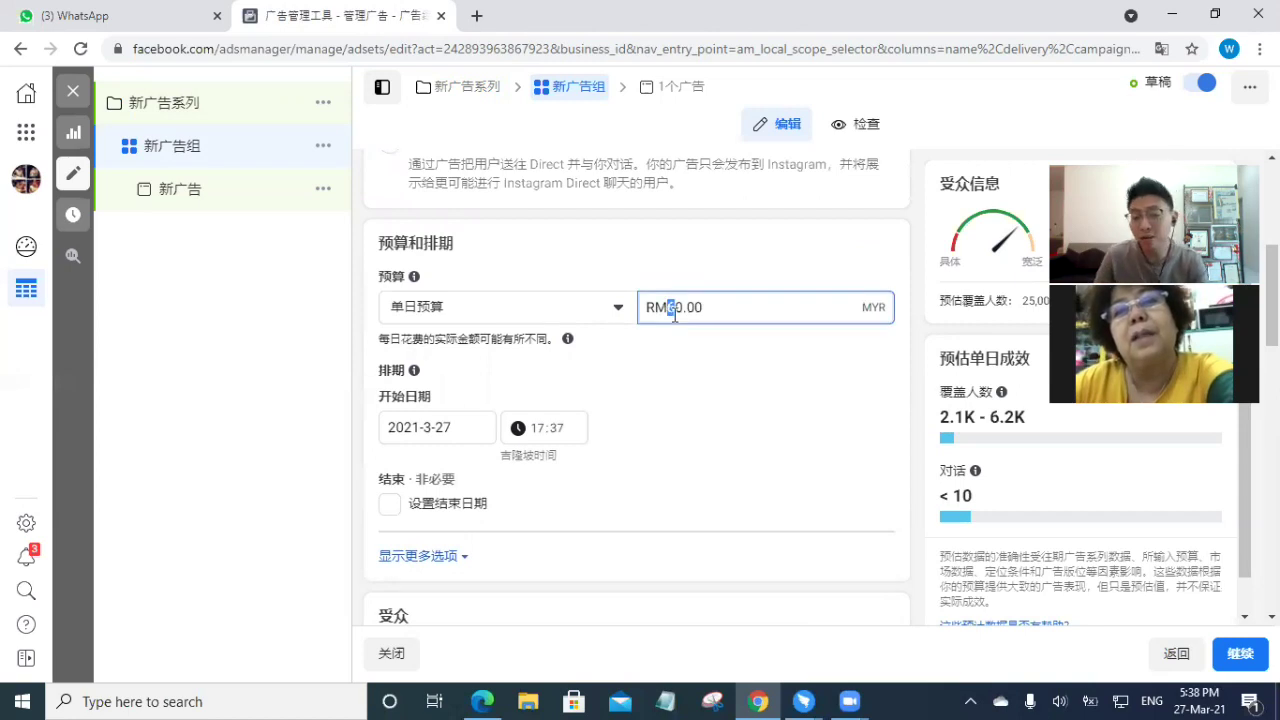
pyautogui.write('1')
# Step: Examine the ad set's audience section, including the custom audience option
pyautogui.scroll(-5, 757, 389)
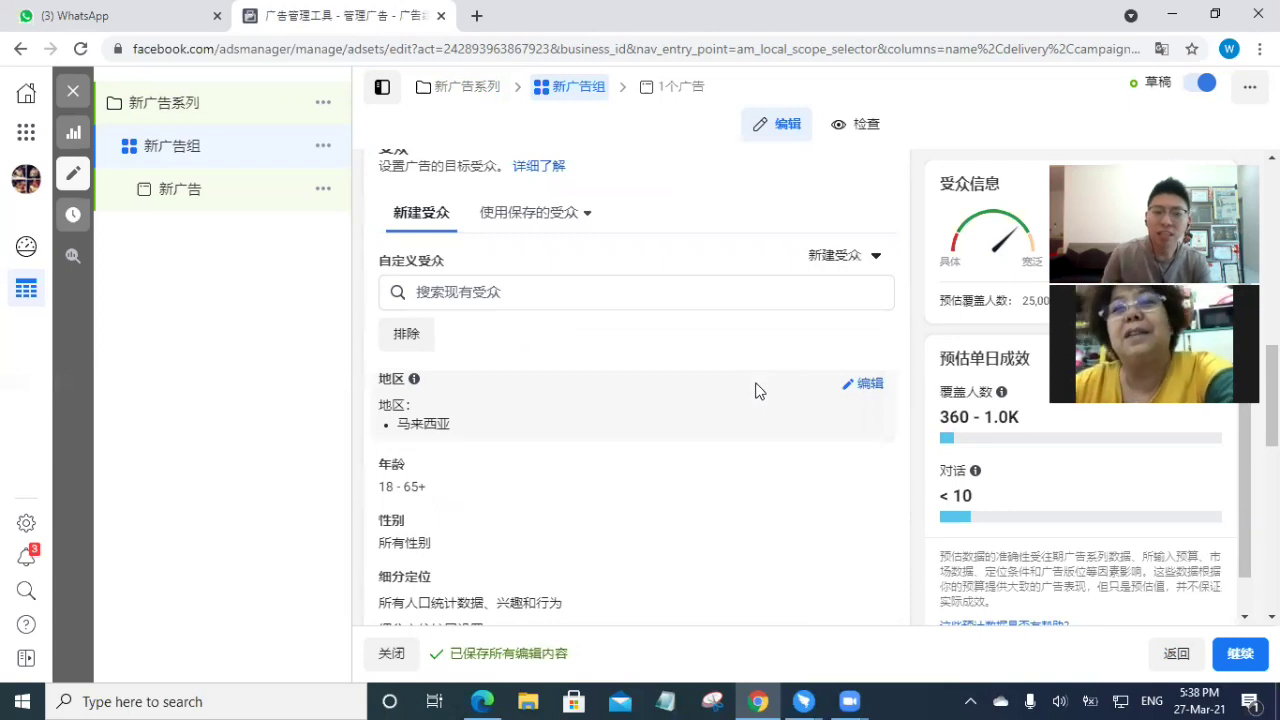
pyautogui.scroll(1, 757, 390)
pyautogui.moveTo(416, 240); pyautogui.dragTo(384, 237)
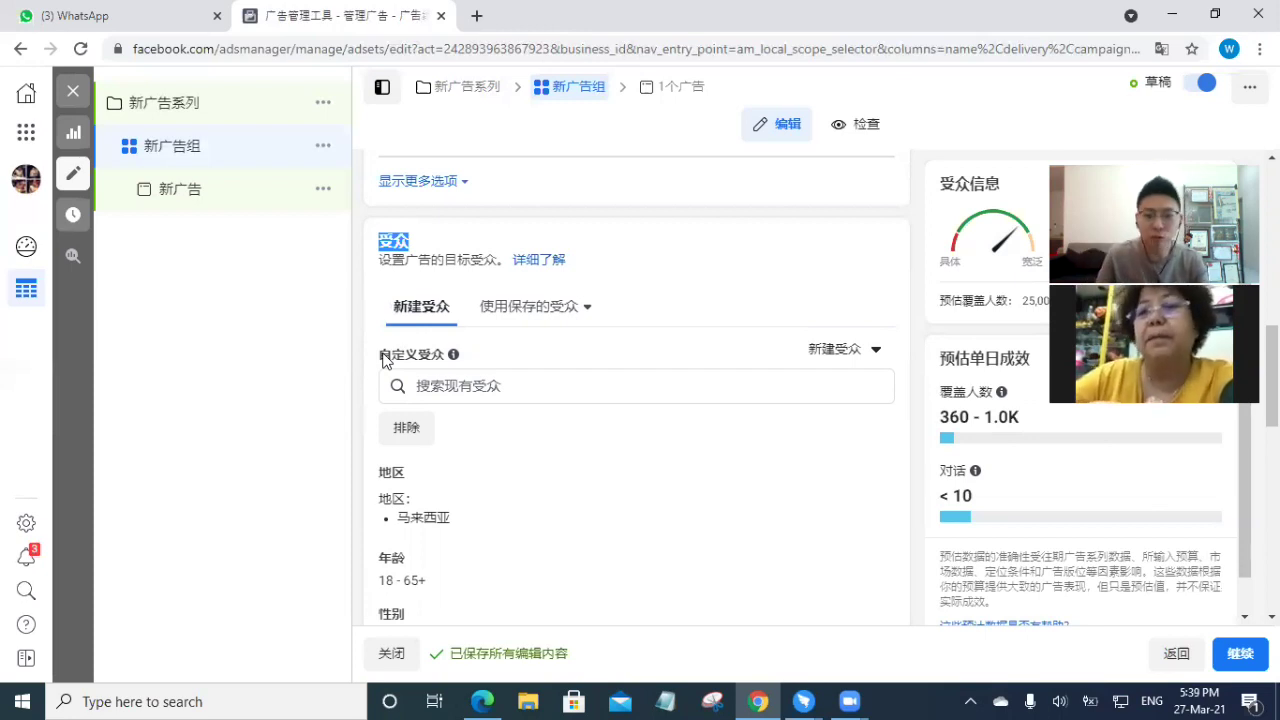
pyautogui.moveTo(380, 356); pyautogui.dragTo(438, 366)
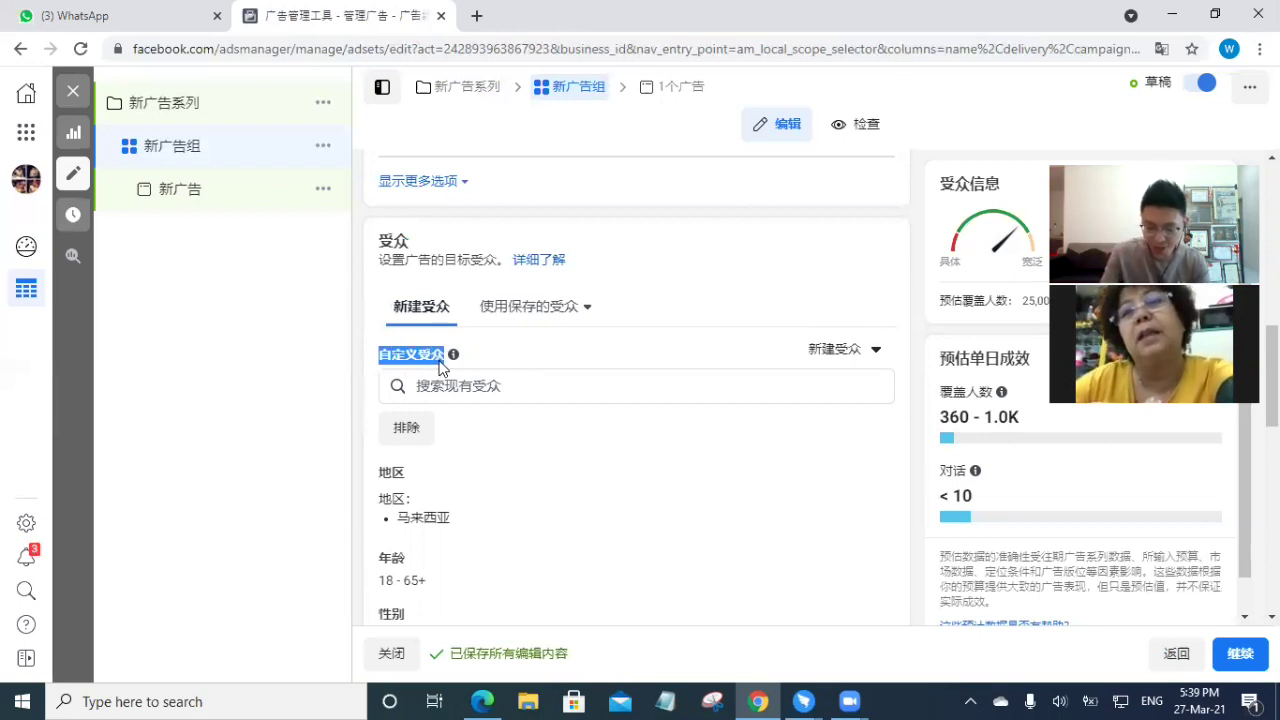
pyautogui.moveTo(438, 366); pyautogui.dragTo(438, 366)
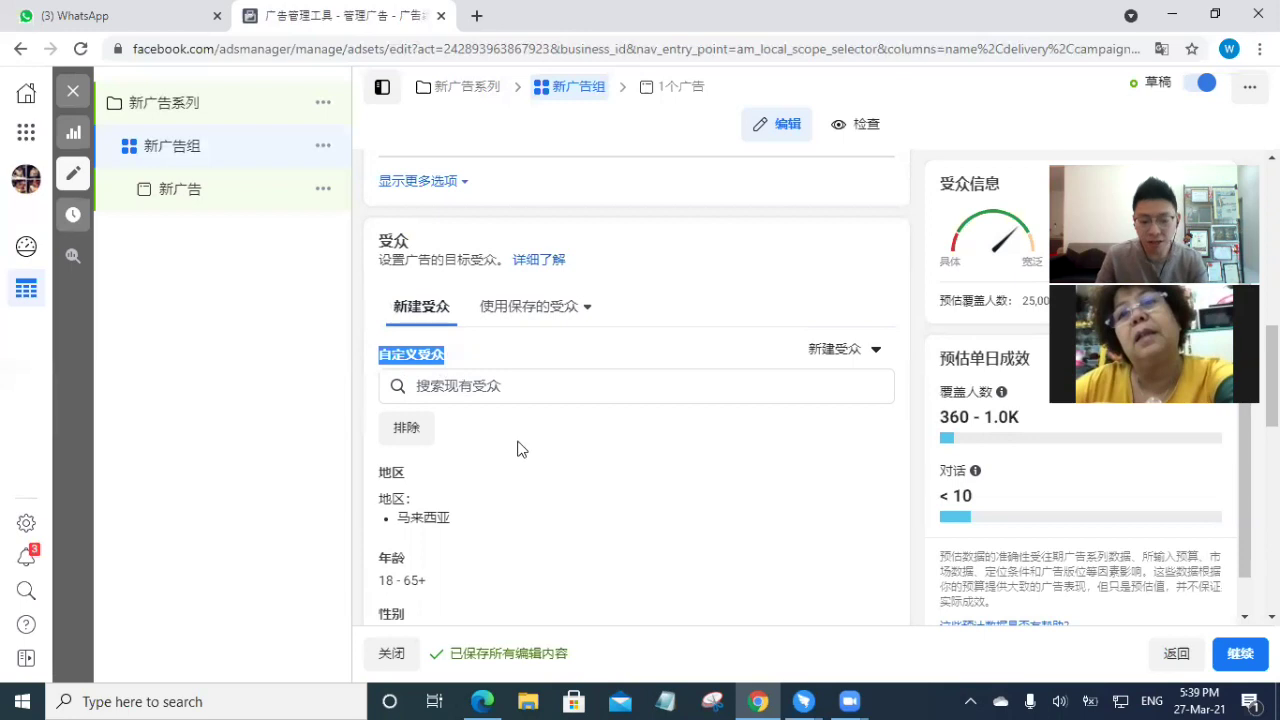
pyautogui.scroll(-2, 506, 431)
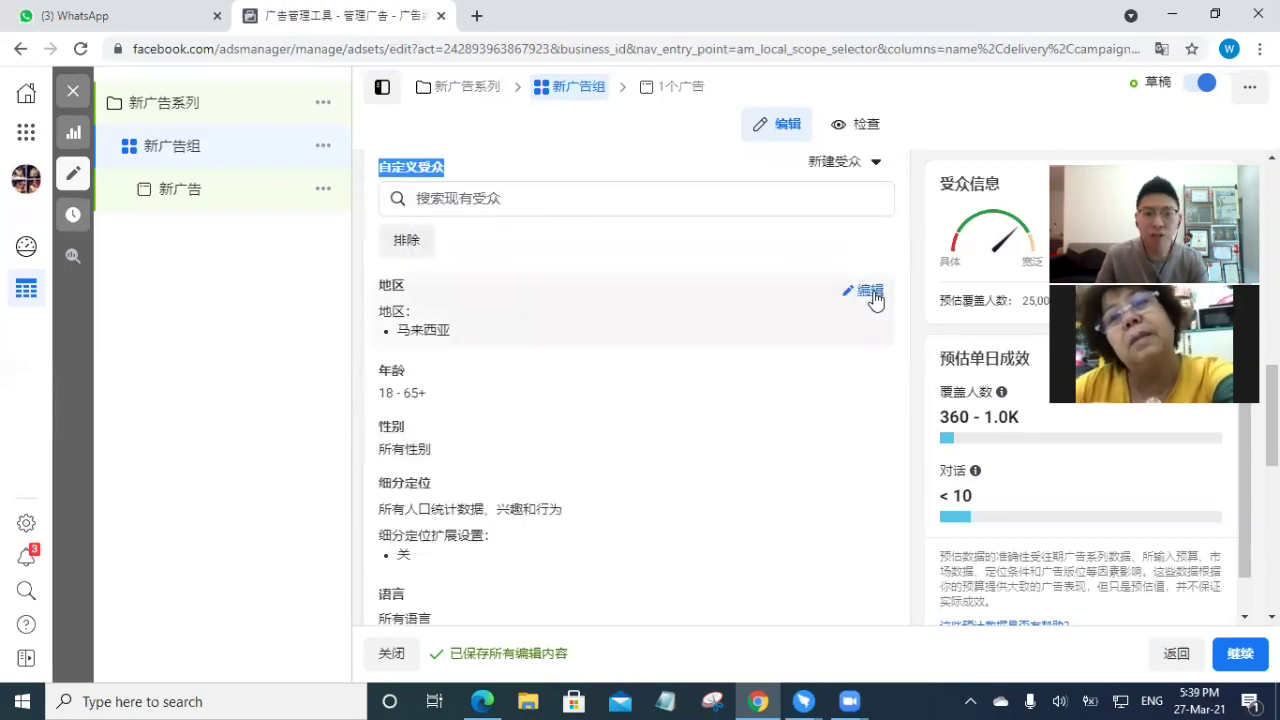
# Step: Open the audience location for editing and examine the age, gender, detailed targeting and language settings
pyautogui.click(870, 291)
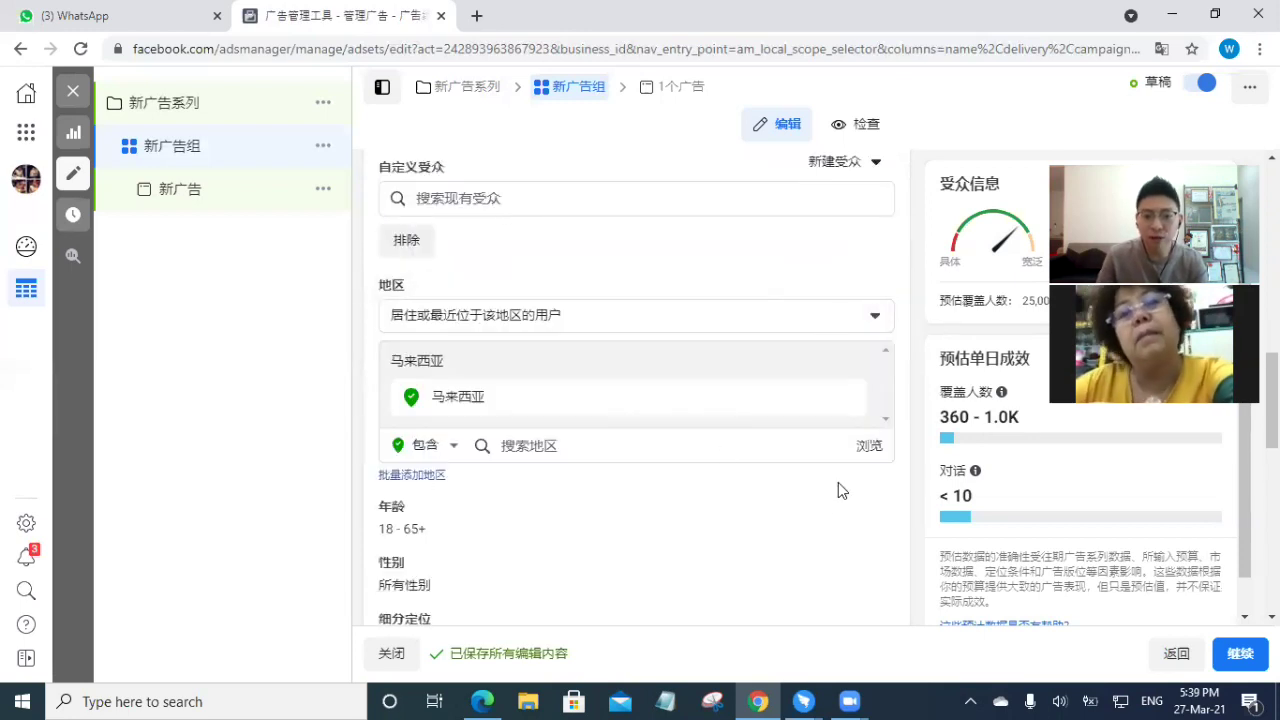
pyautogui.scroll(-1, 848, 506)
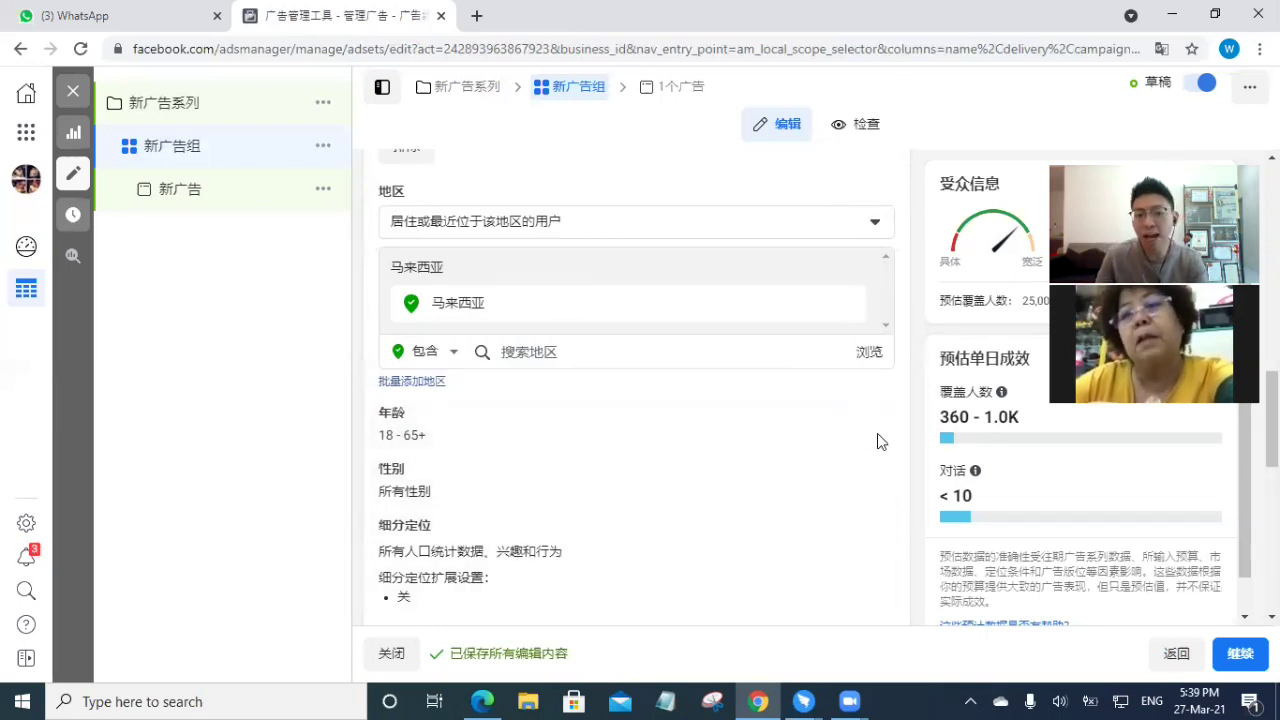
pyautogui.scroll(2, 877, 433)
pyautogui.scroll(-1, 827, 392)
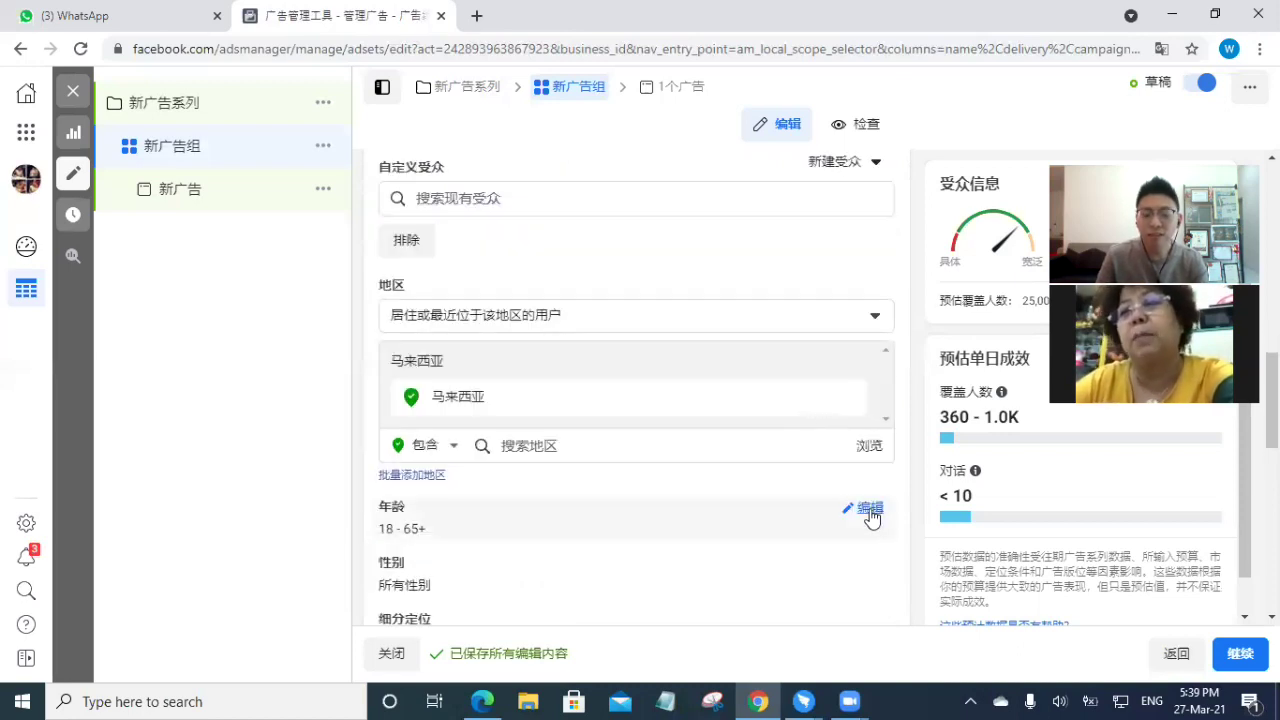
pyautogui.scroll(-1, 823, 529)
pyautogui.moveTo(401, 194); pyautogui.dragTo(379, 194)
pyautogui.moveTo(405, 418)
pyautogui.moveTo(401, 418); pyautogui.dragTo(379, 418)
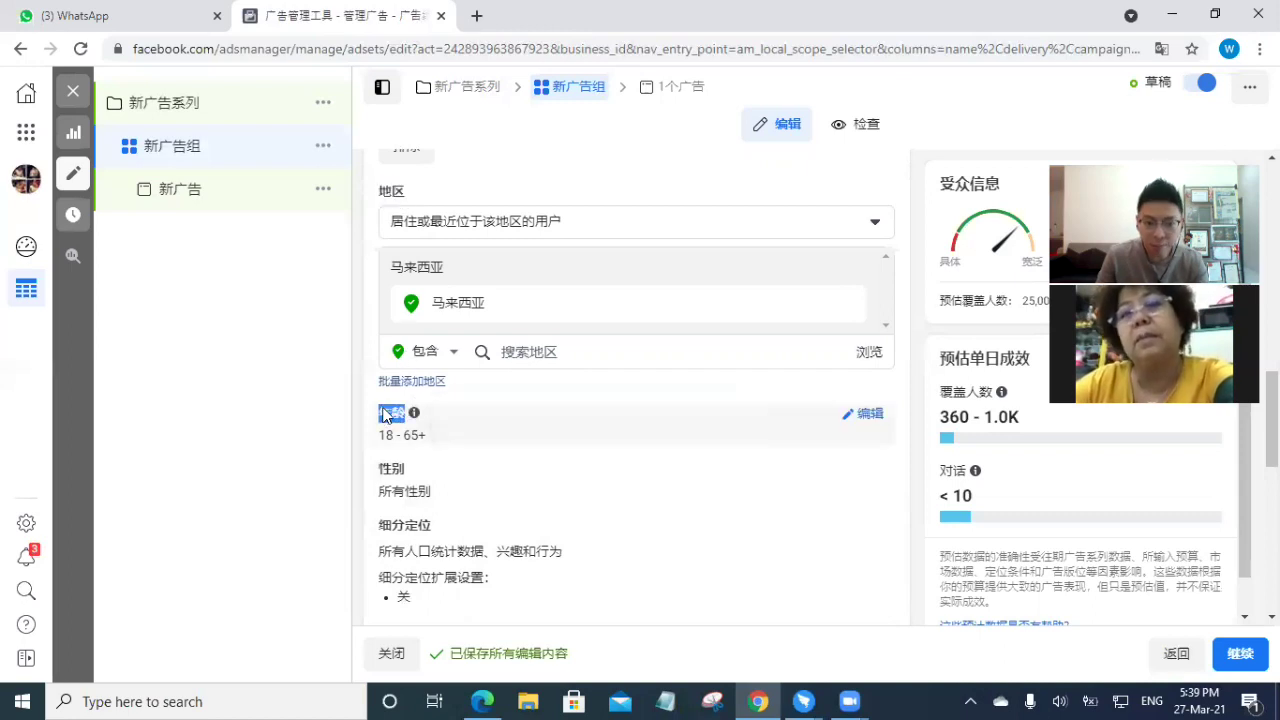
pyautogui.scroll(-1, 401, 418)
pyautogui.moveTo(406, 377); pyautogui.dragTo(383, 378)
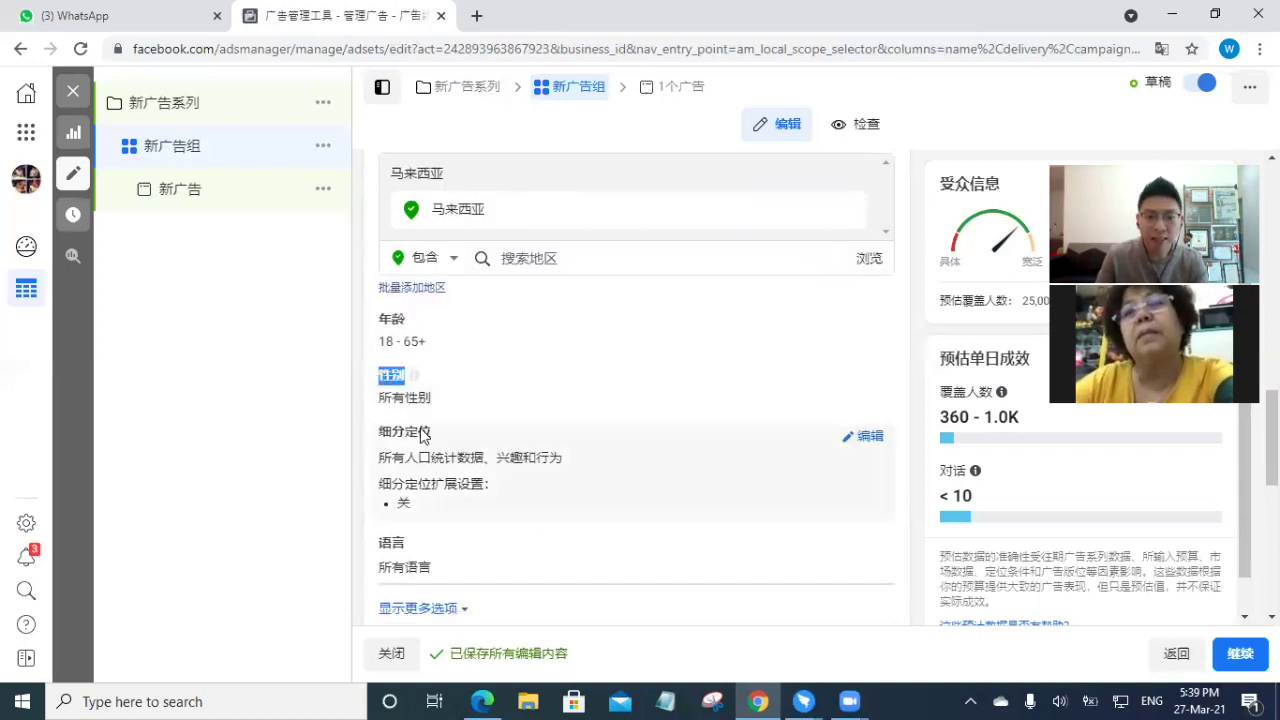
pyautogui.moveTo(430, 438); pyautogui.dragTo(381, 438)
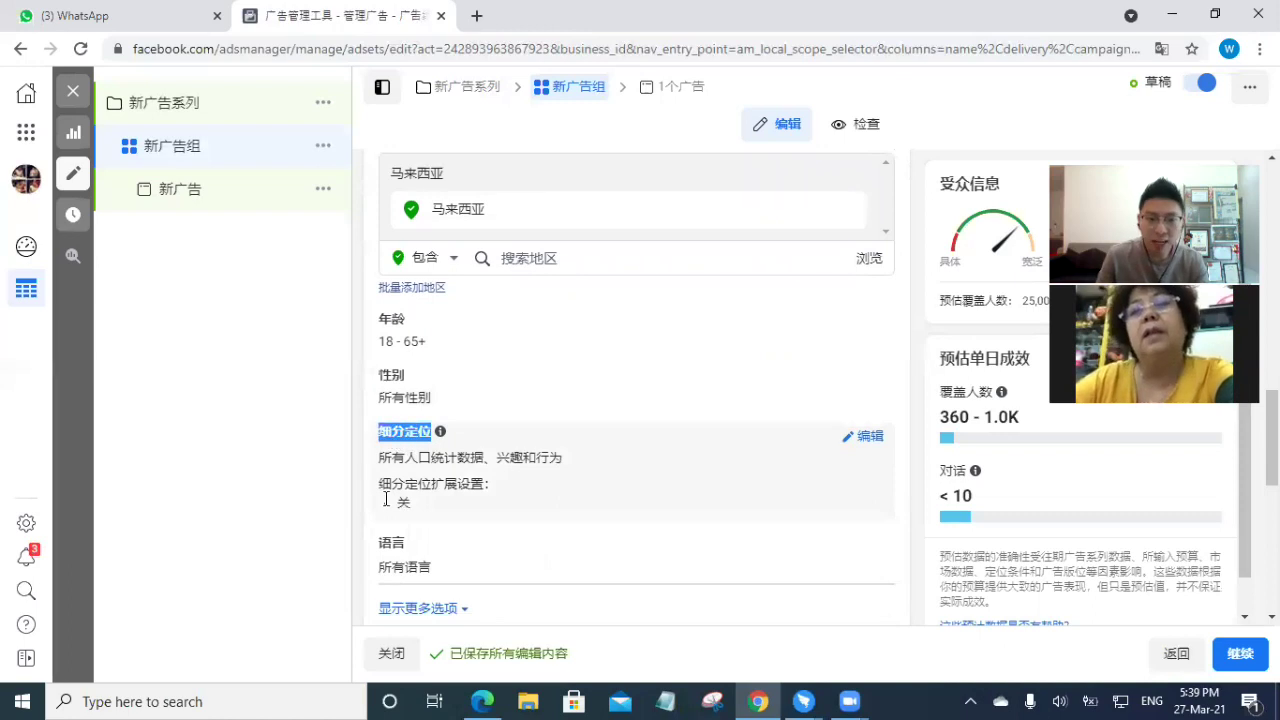
pyautogui.moveTo(405, 542); pyautogui.dragTo(380, 542)
pyautogui.scroll(1, 519, 257)
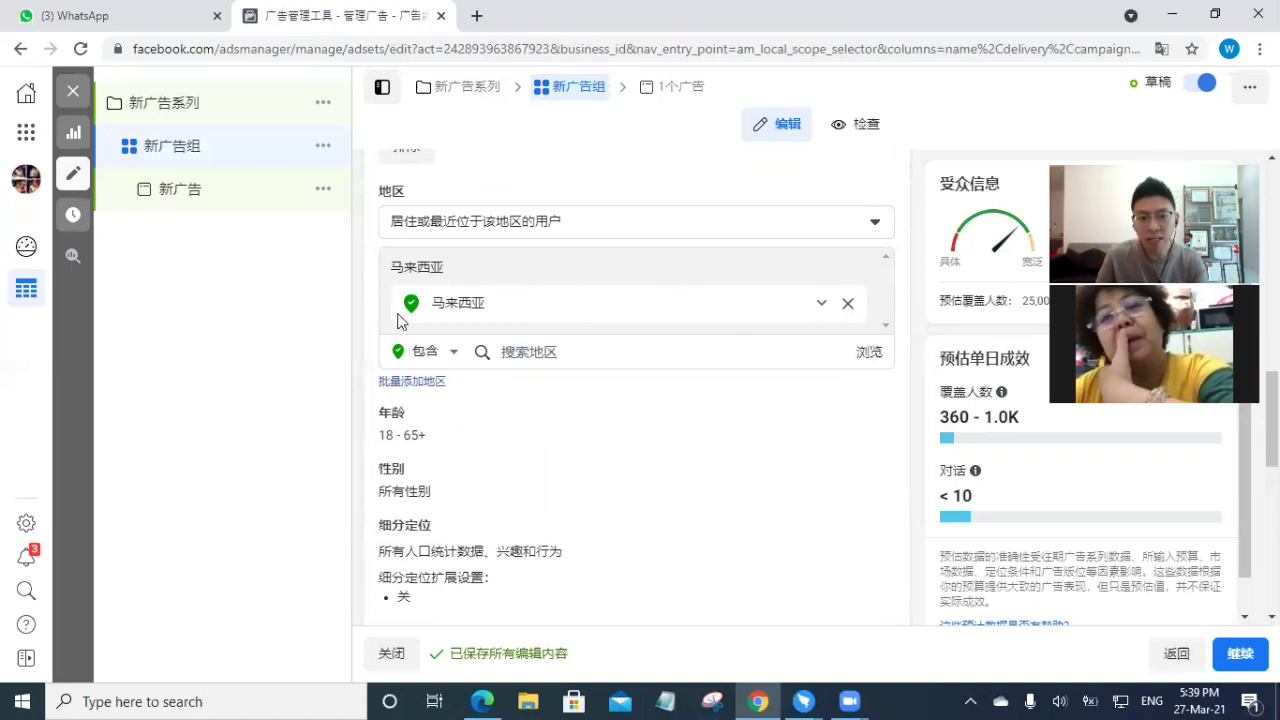
# Step: Replace 马来西亚 with the state 柔佛州 as the audience's included location and inspect its area on the map
pyautogui.click(848, 304)
pyautogui.click(617, 323)
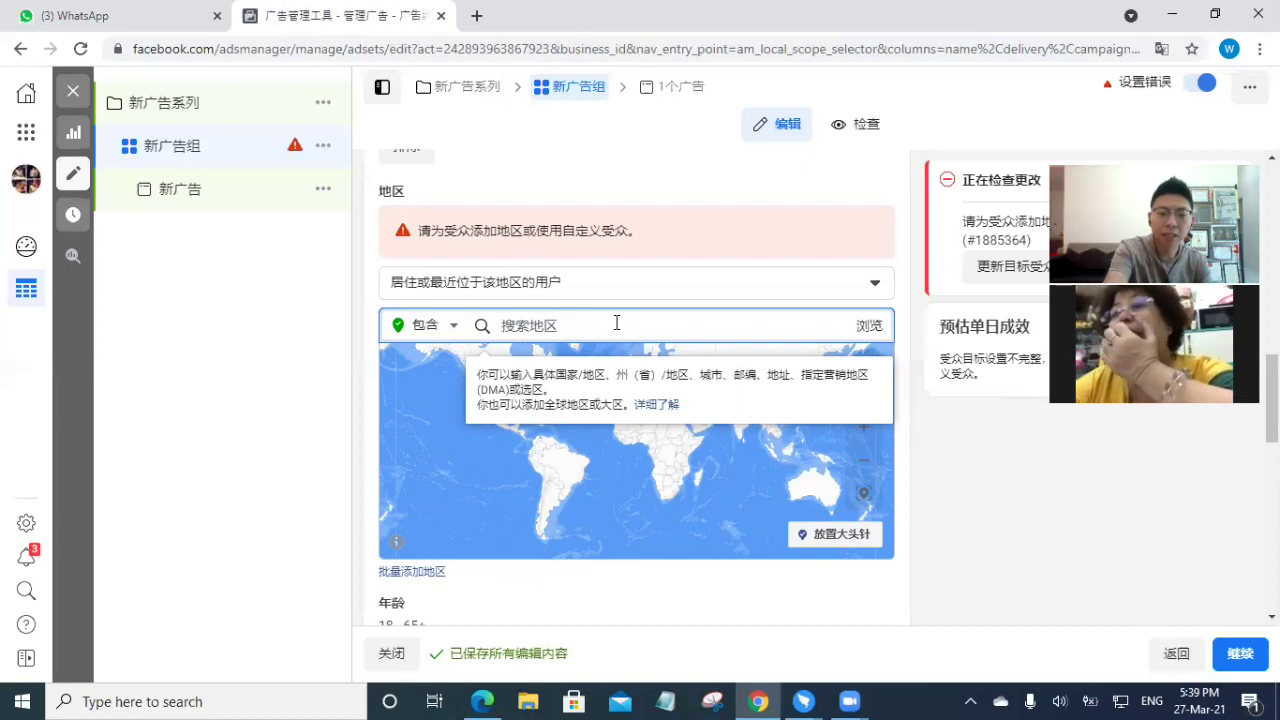
pyautogui.hotkey('alt', 'shift')
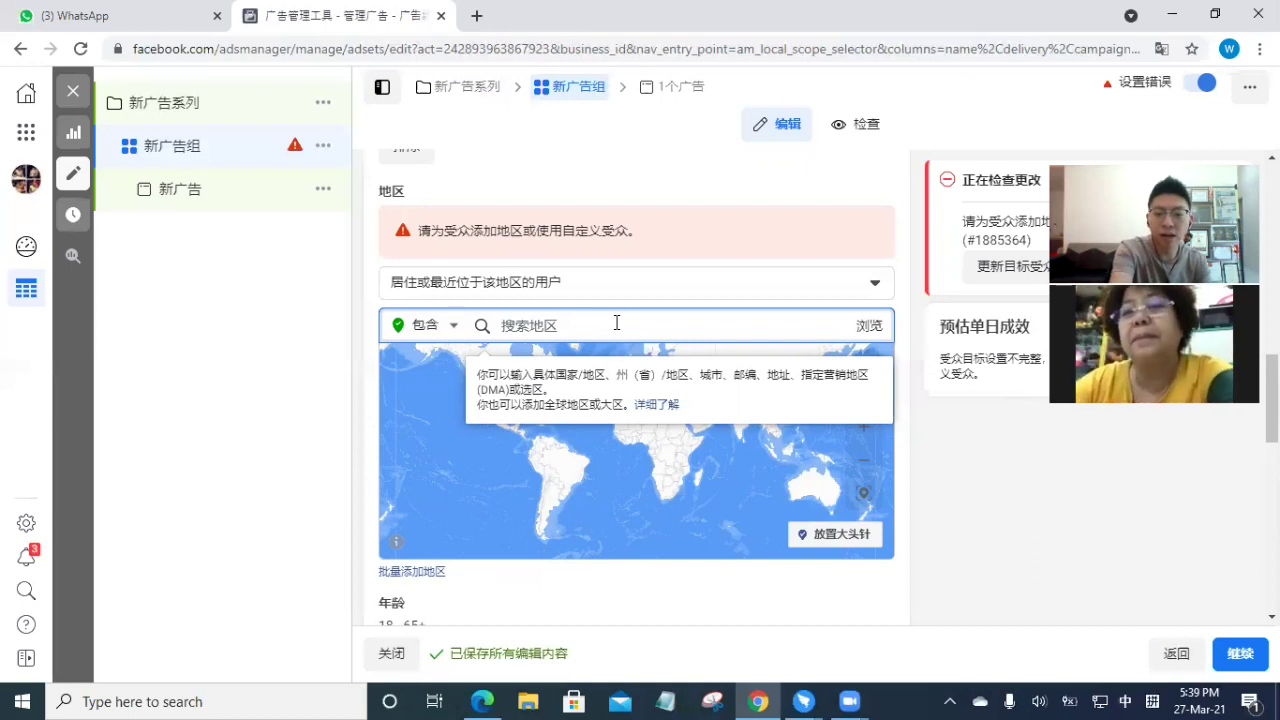
pyautogui.write('roufo')
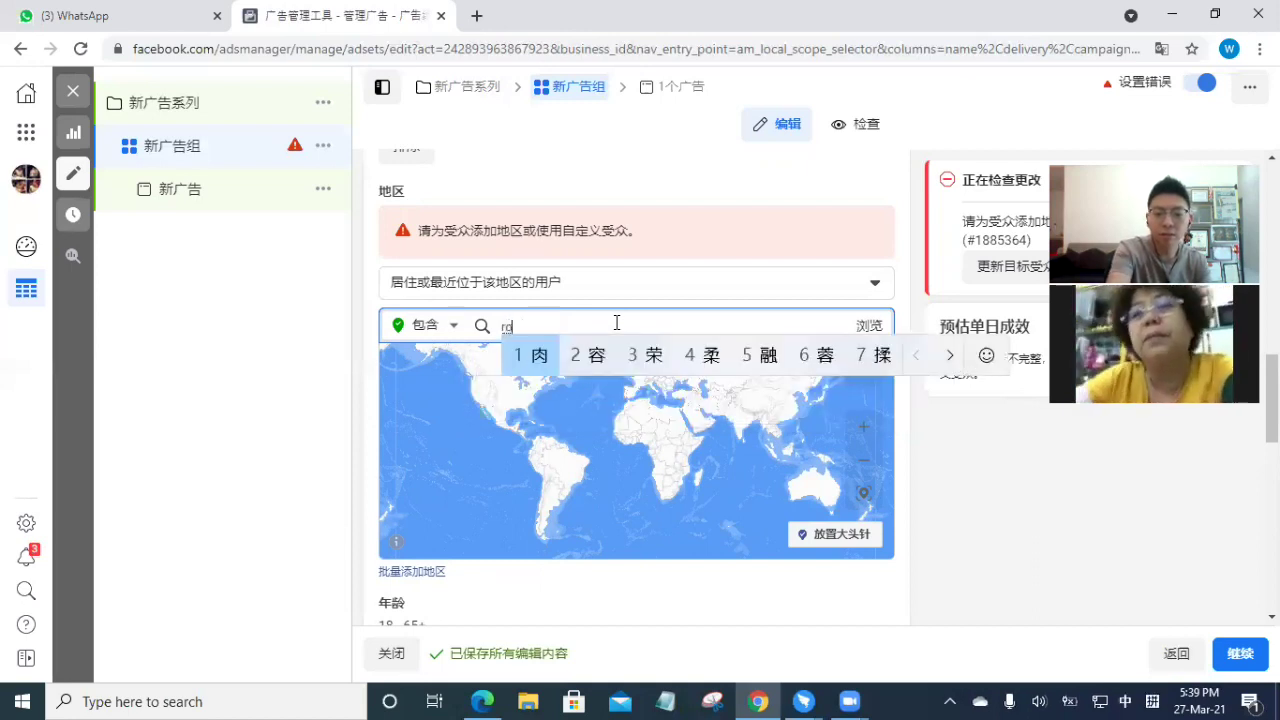
pyautogui.press('space')
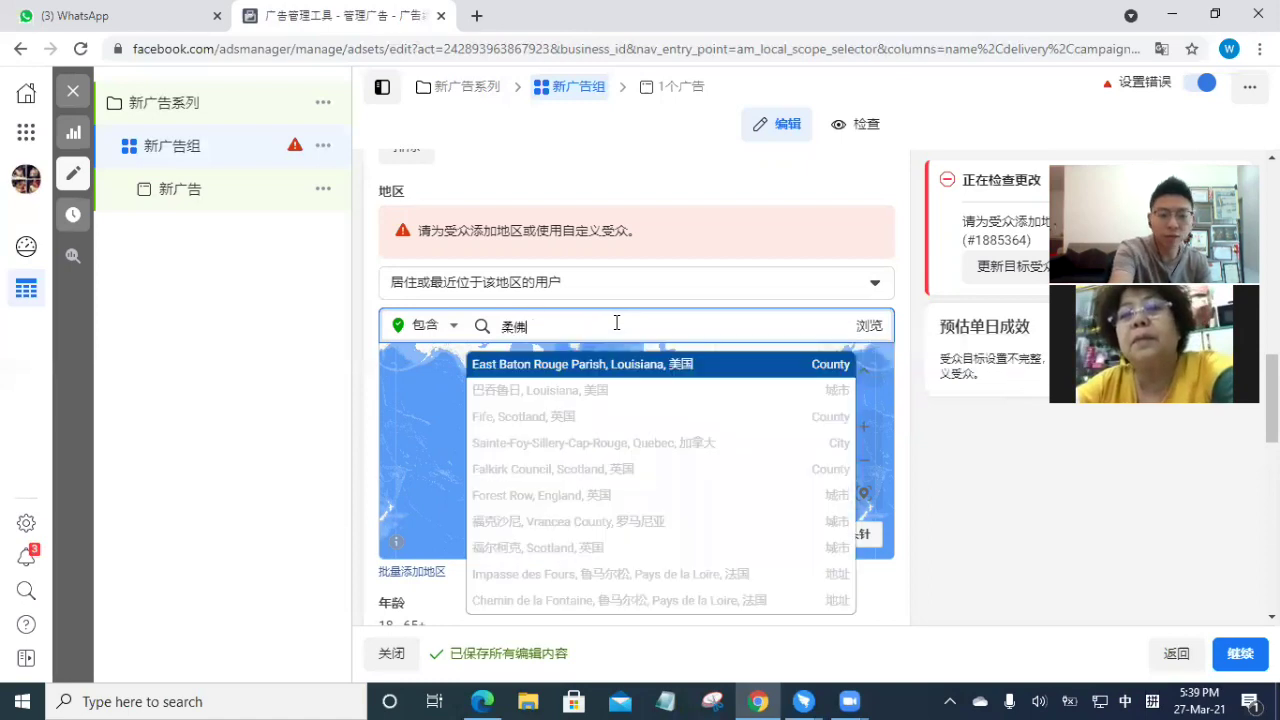
pyautogui.hotkey('alt', 'shift')
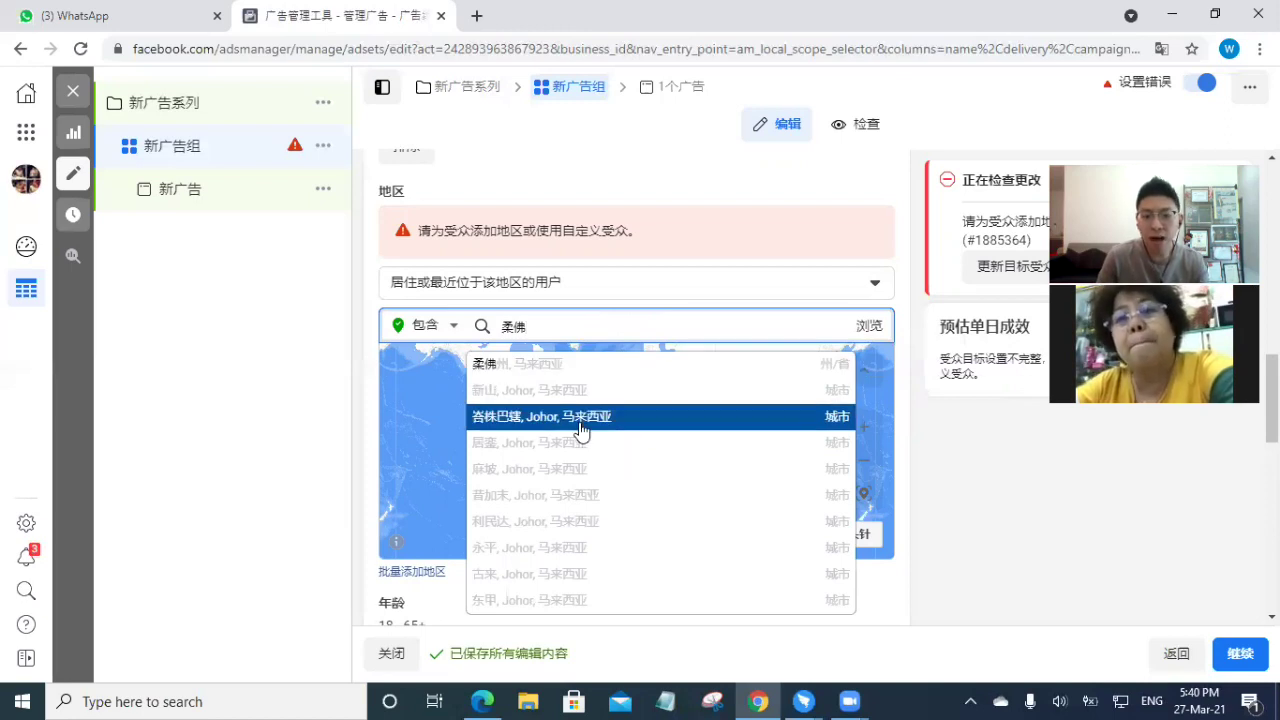
pyautogui.click(597, 365)
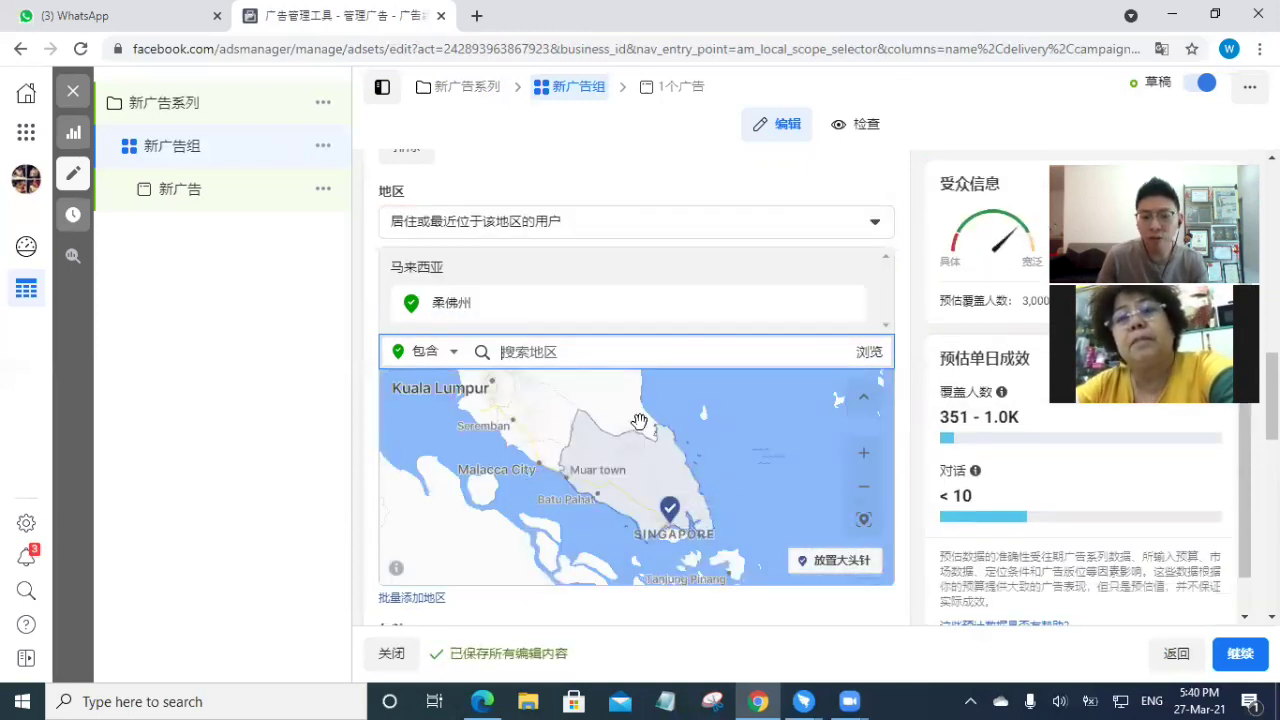
pyautogui.scroll(1, 660, 478)
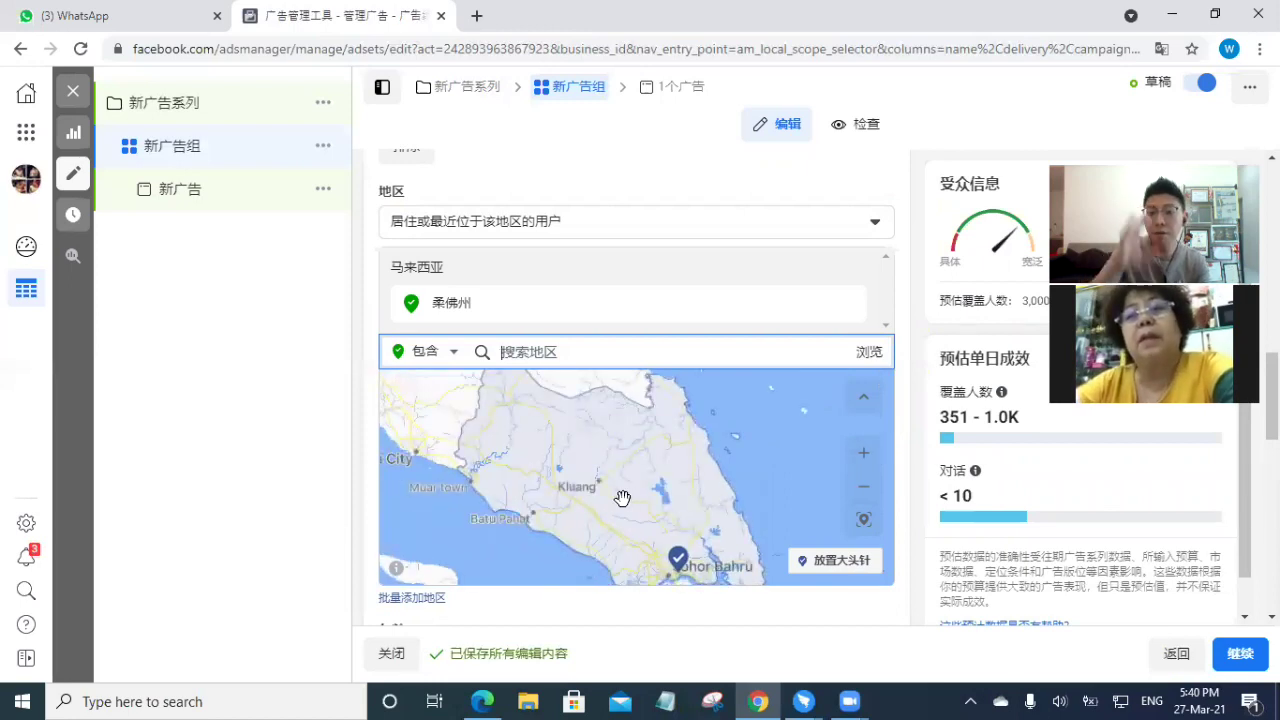
pyautogui.scroll(-1, 622, 497)
# Step: Open the audience's age and gender settings for editing and look at the minimum age choices
pyautogui.scroll(-3, 903, 508)
pyautogui.moveTo(401, 343)
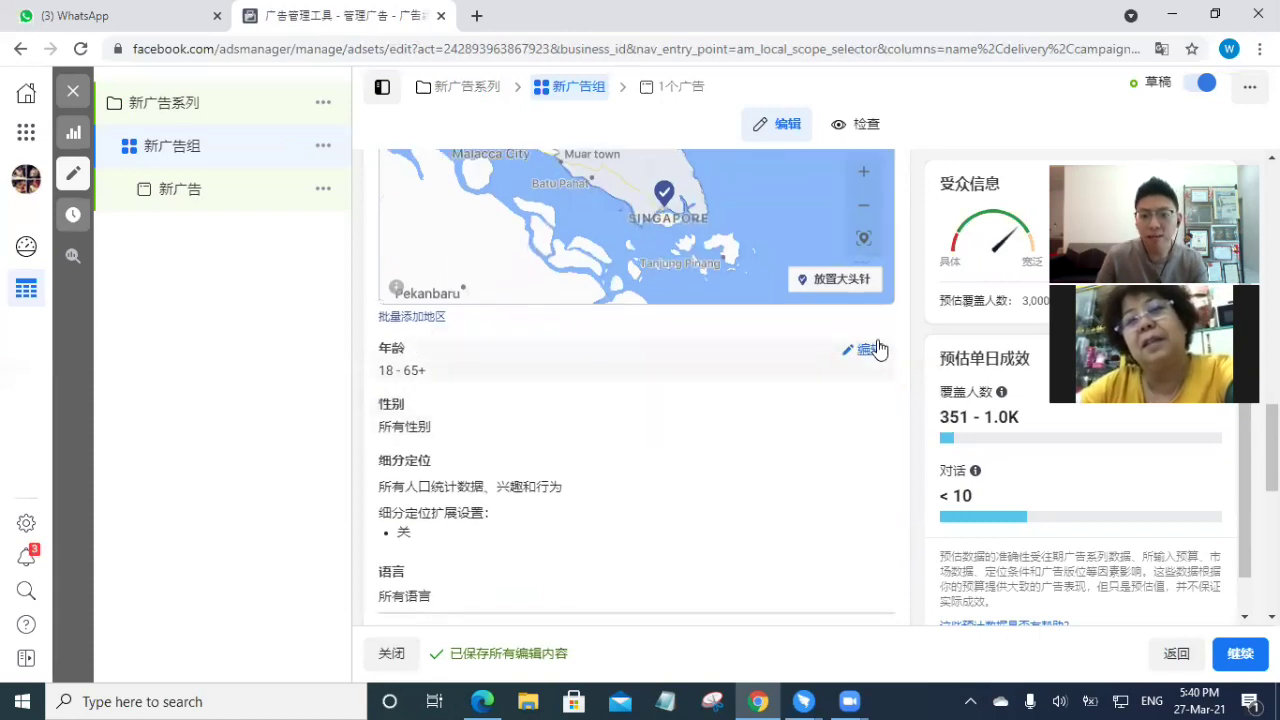
pyautogui.click(872, 352)
pyautogui.click(443, 380)
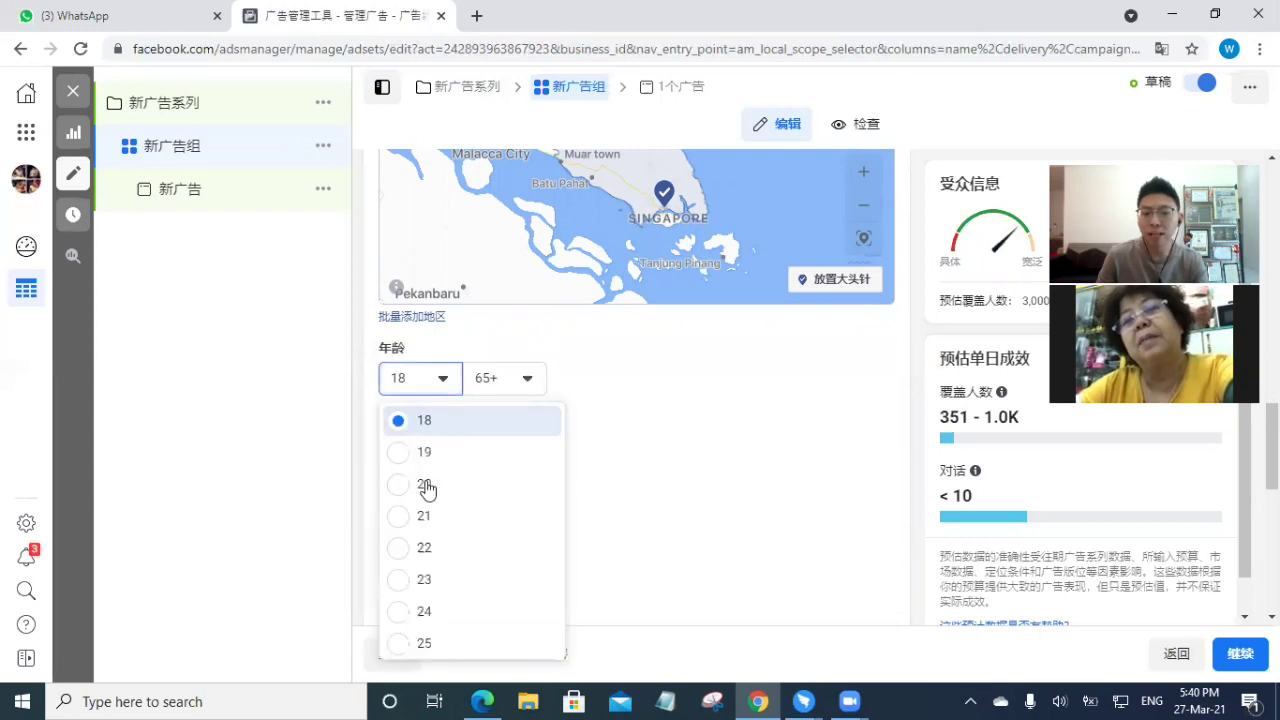
pyautogui.click(930, 406)
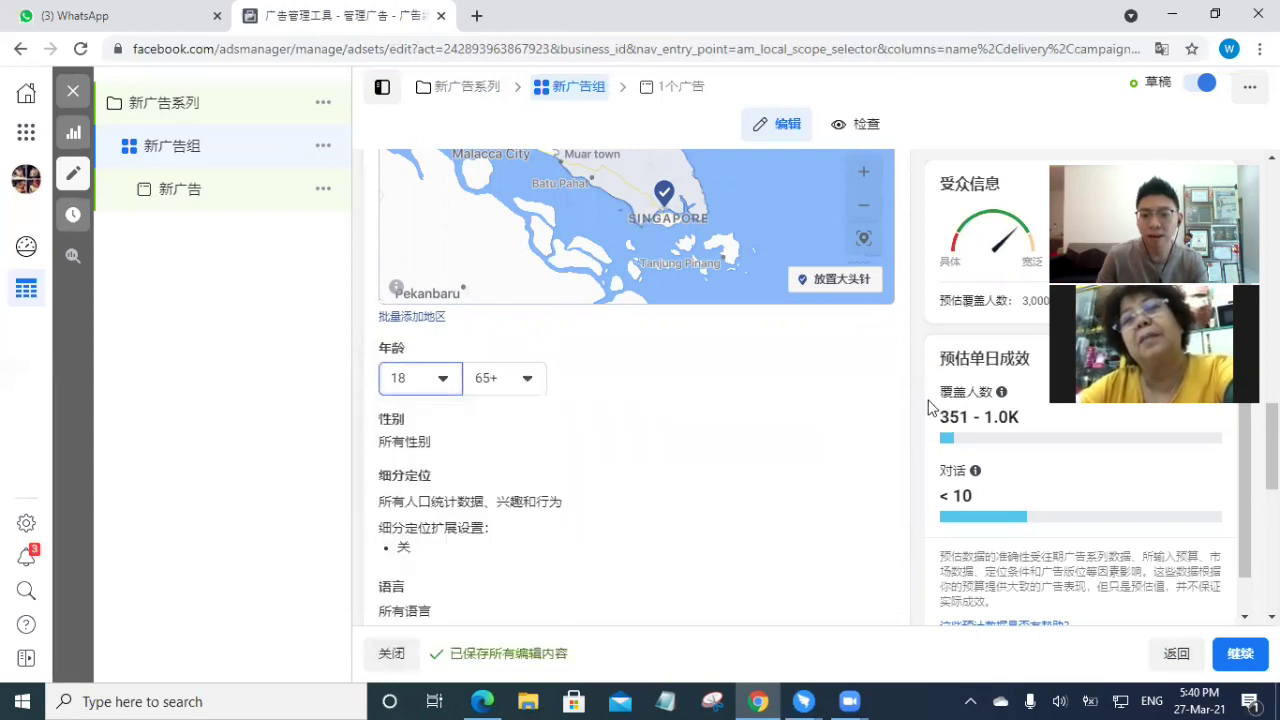
pyautogui.click(870, 421)
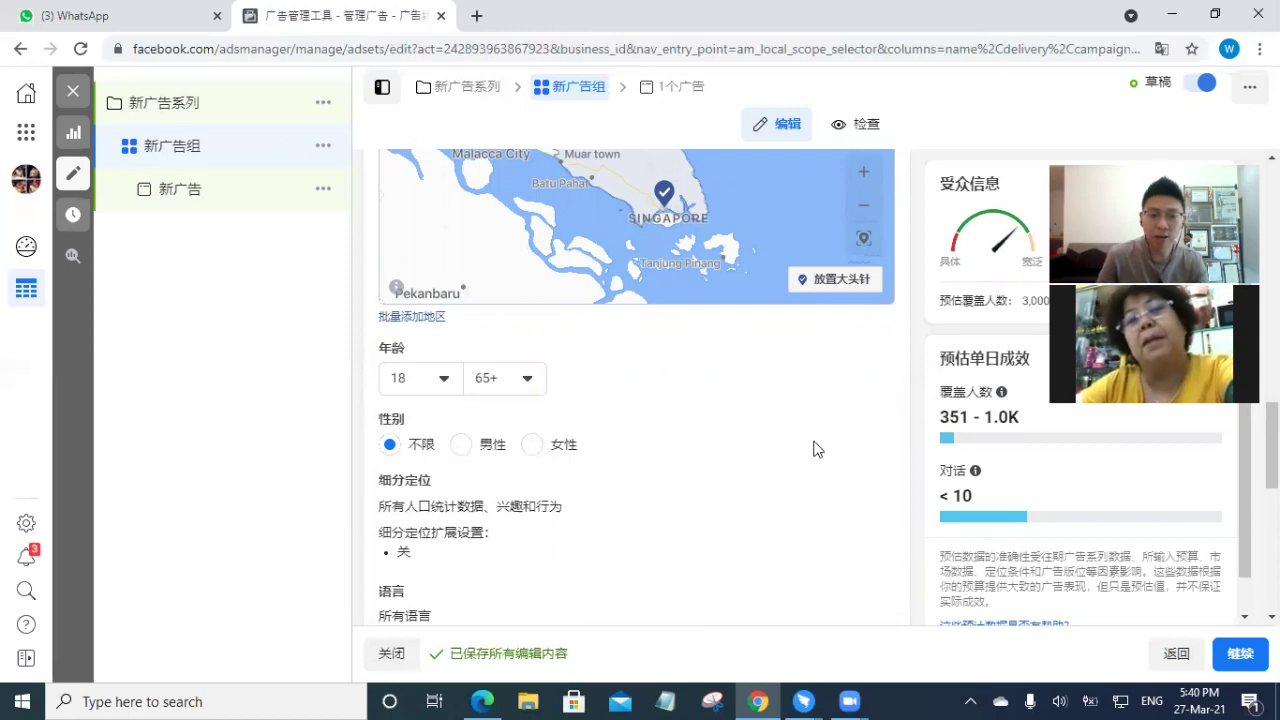
# Step: Open the audience's detailed targeting for editing and browse the categories under 人口统计数据
pyautogui.scroll(-1, 610, 489)
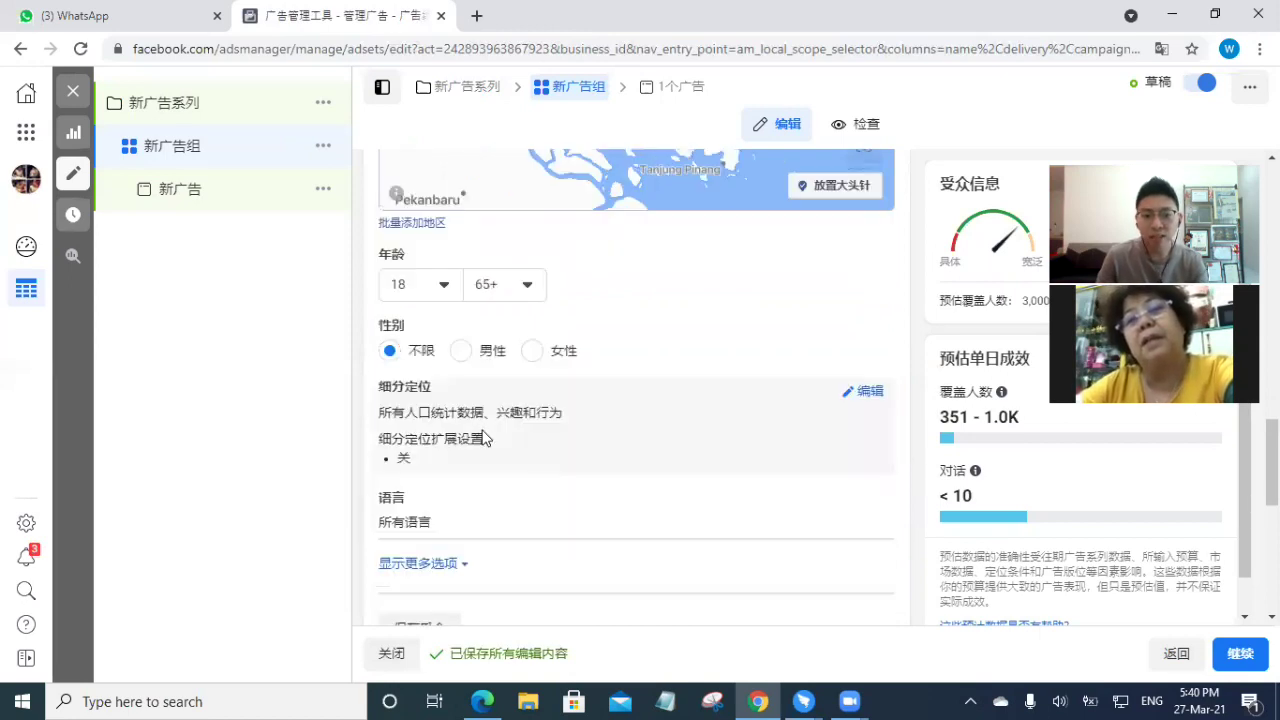
pyautogui.click(876, 400)
pyautogui.scroll(-1, 878, 462)
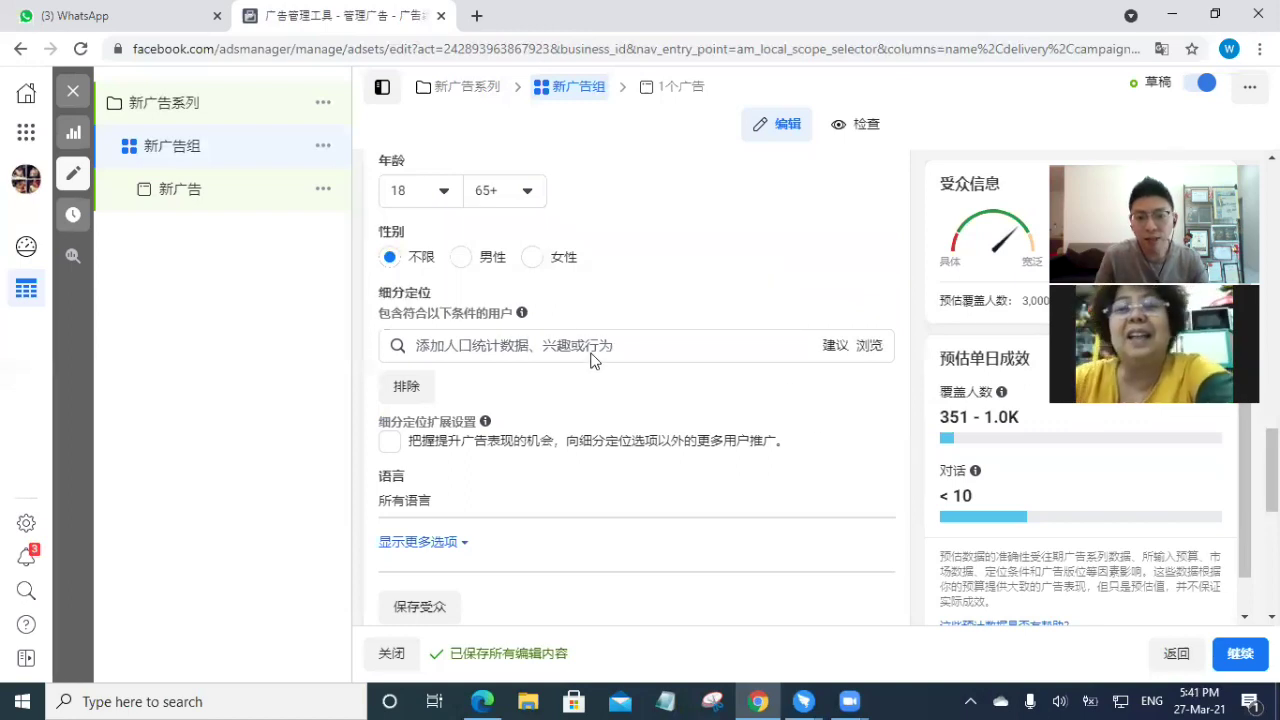
pyautogui.click(866, 356)
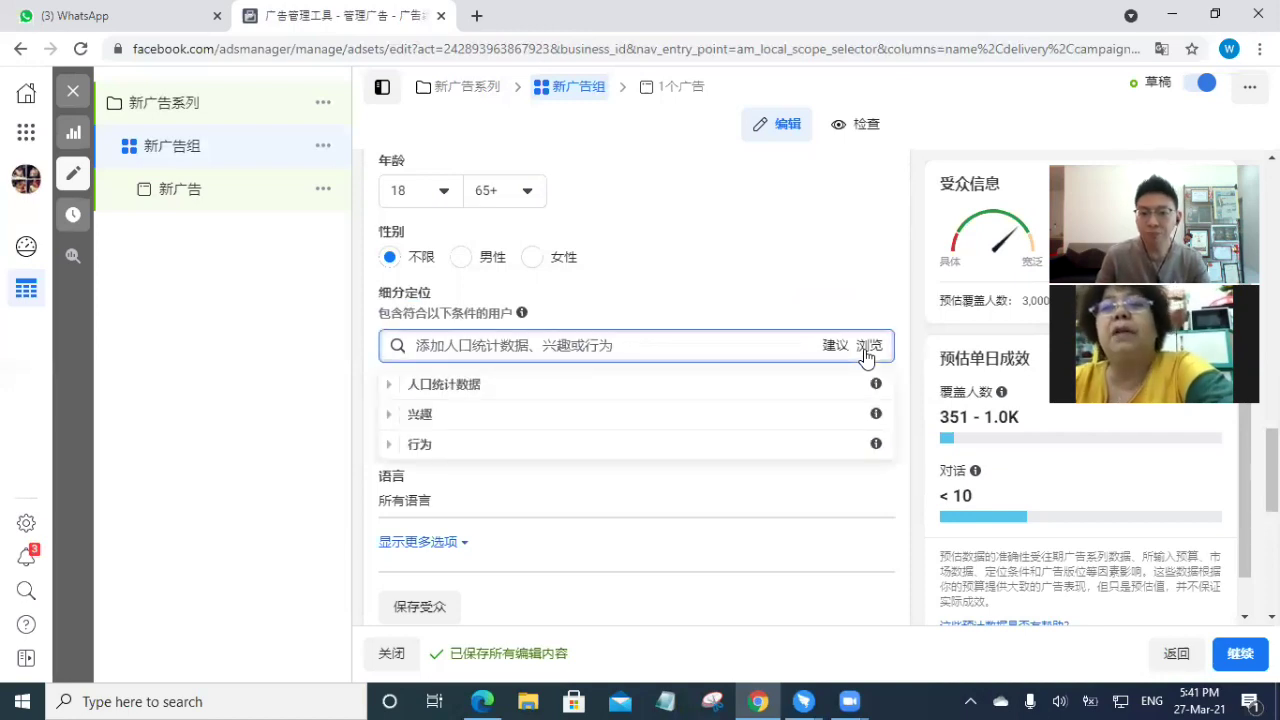
pyautogui.click(385, 390)
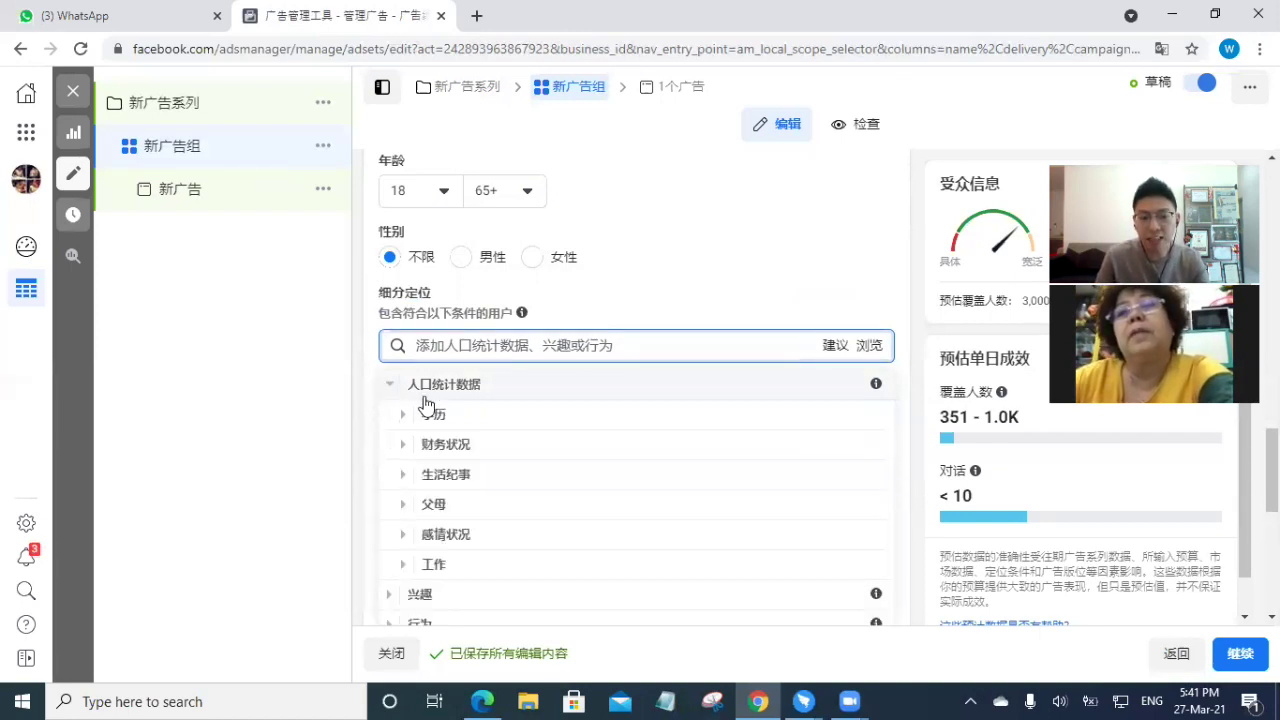
# Step: Expand the 兴趣 category in the detailed targeting list and examine its interest groups from 健身与养生 to 餐饮
pyautogui.click(390, 579)
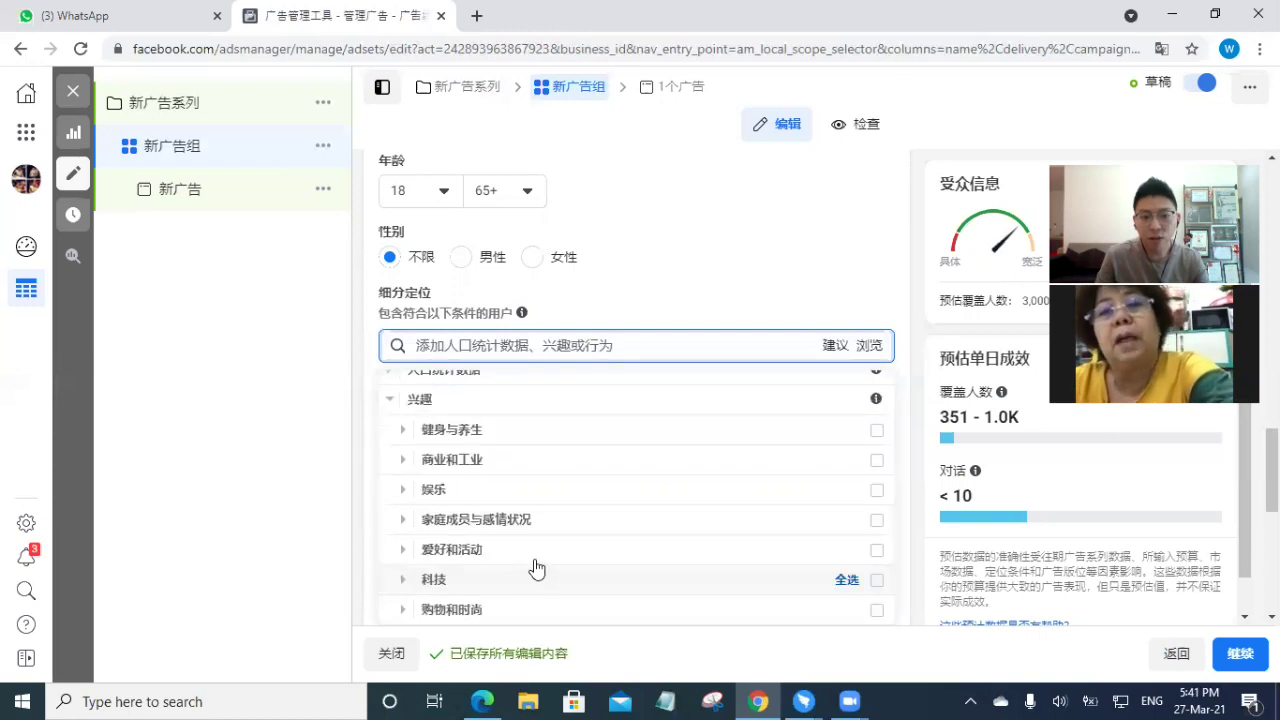
pyautogui.scroll(-1, 514, 500)
pyautogui.scroll(1, 480, 530)
pyautogui.scroll(-2, 484, 529)
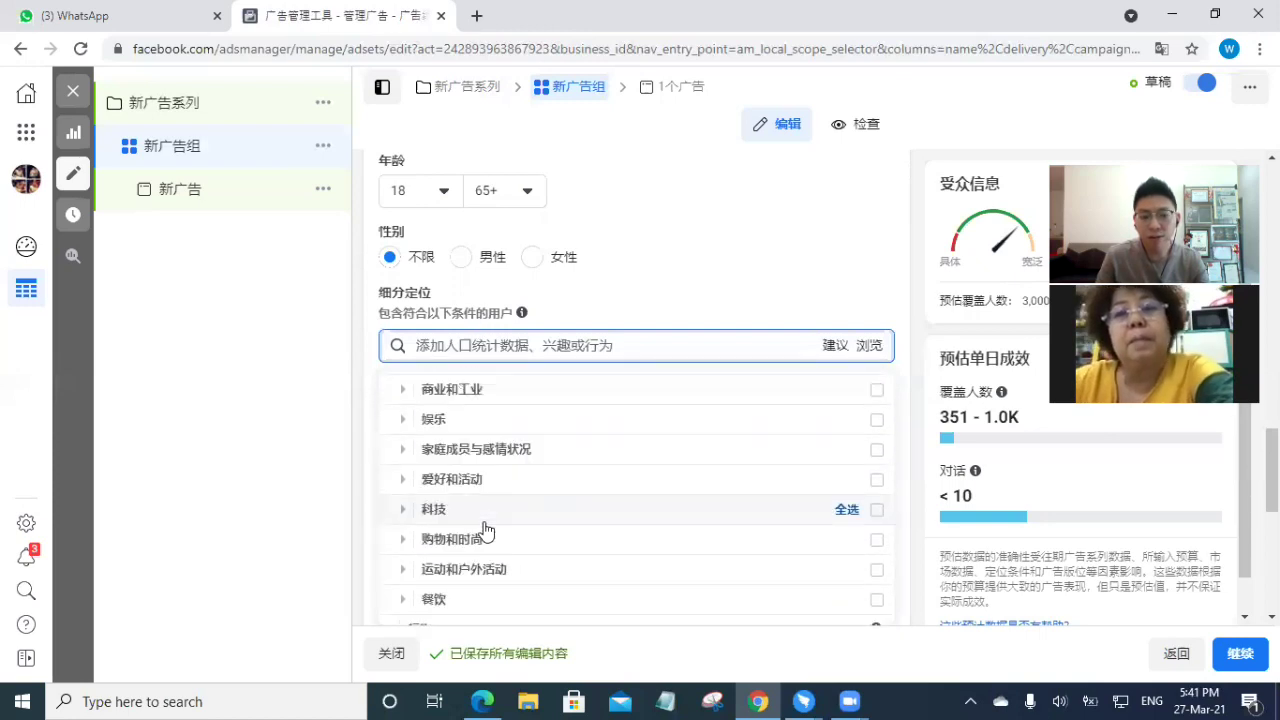
pyautogui.scroll(2, 494, 512)
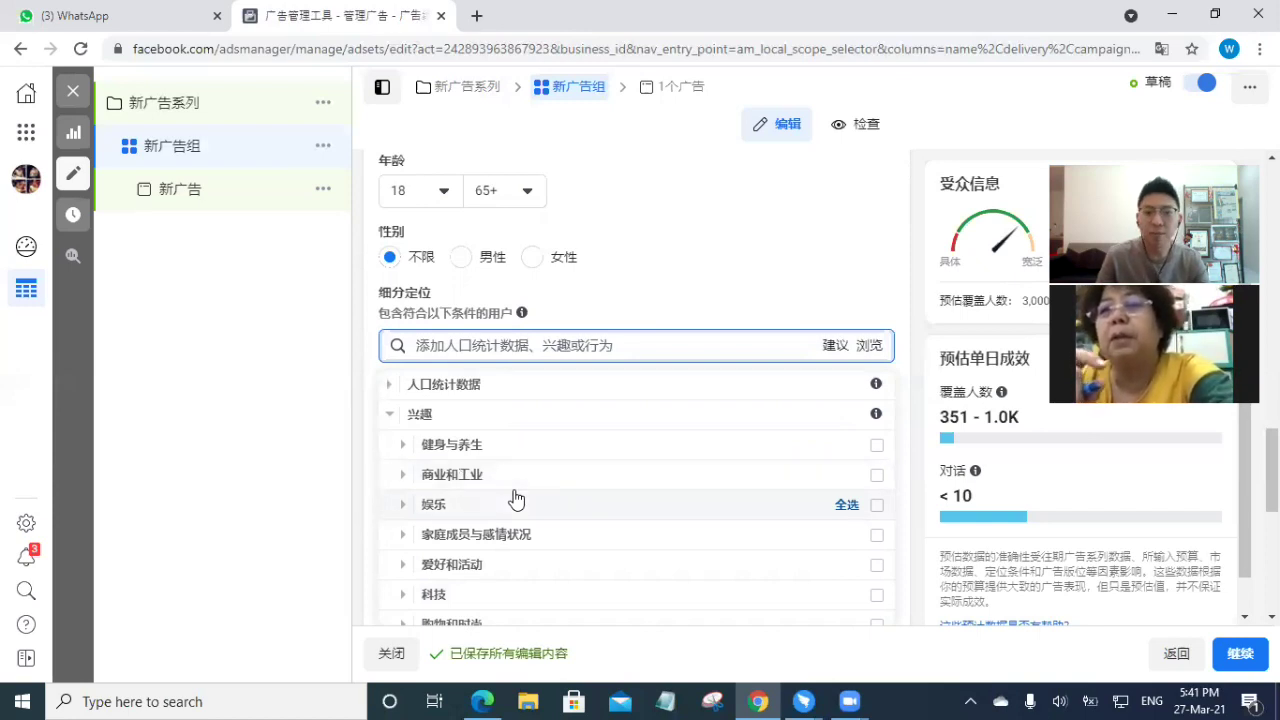
pyautogui.scroll(-2, 517, 486)
pyautogui.scroll(2, 480, 450)
pyautogui.scroll(-2, 440, 432)
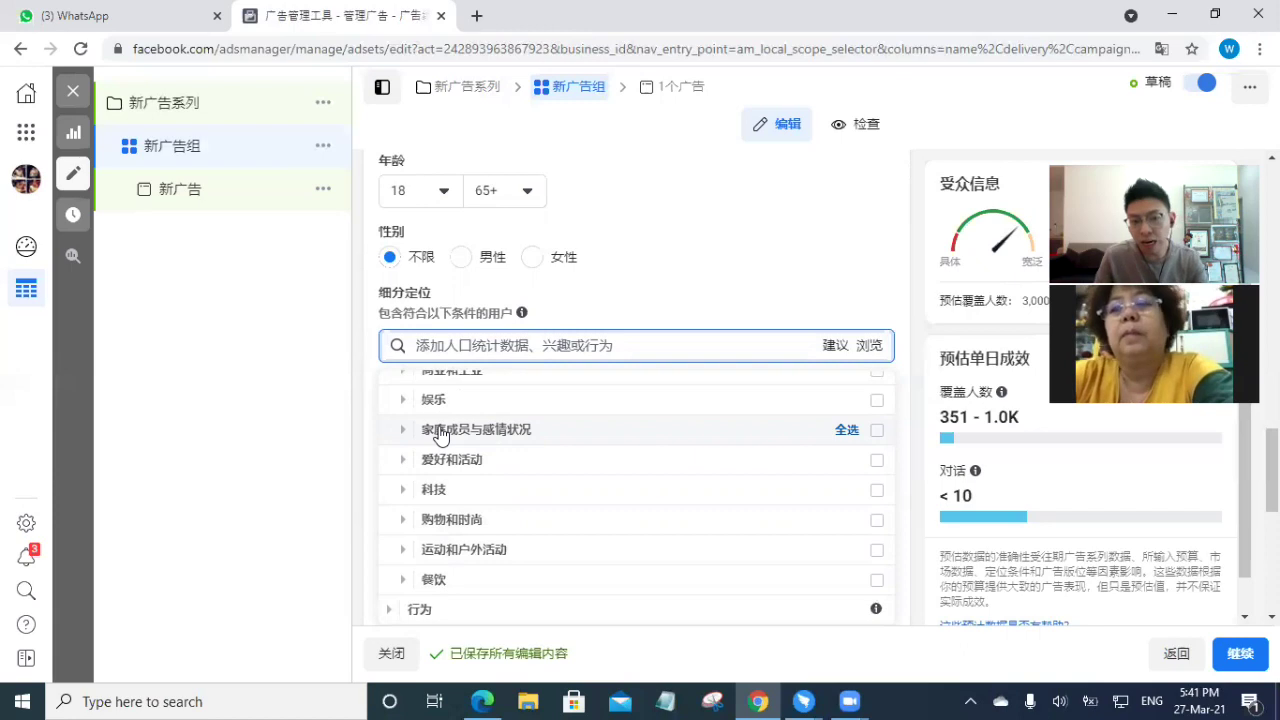
pyautogui.scroll(2, 440, 433)
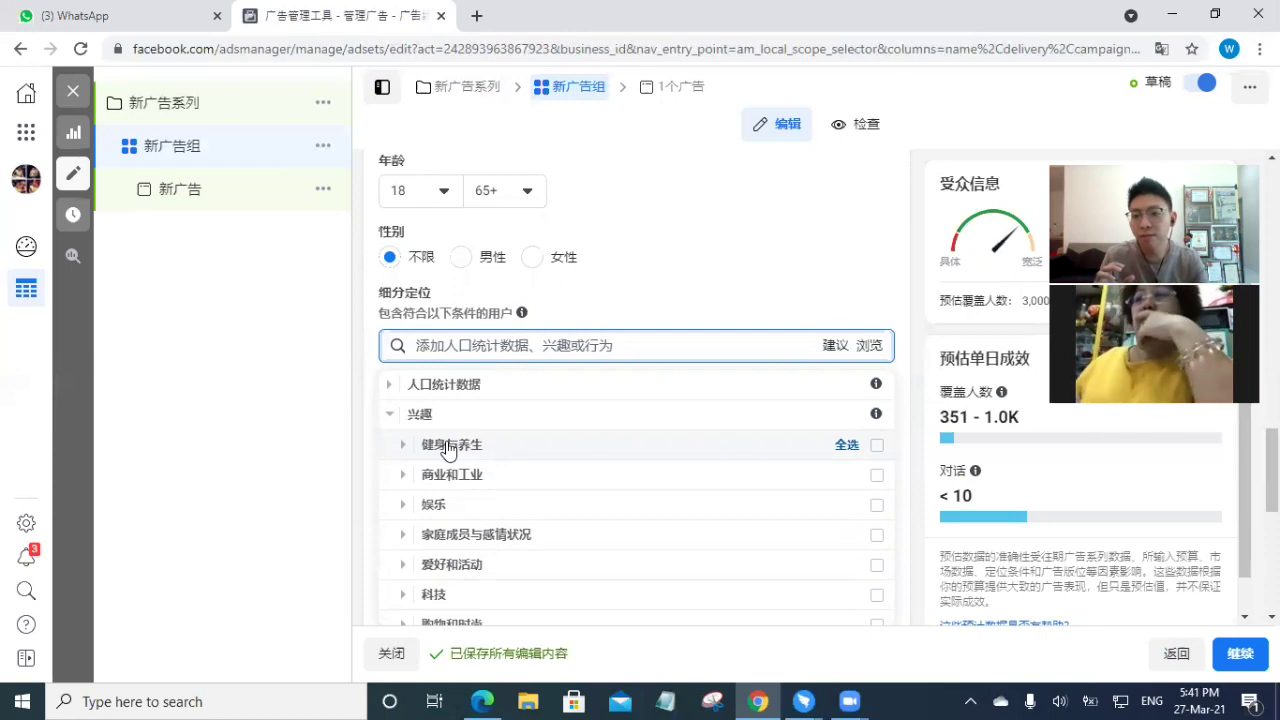
# Step: Add all interests under 健身与养生 and 餐饮 to the audience's detailed targeting
pyautogui.click(874, 448)
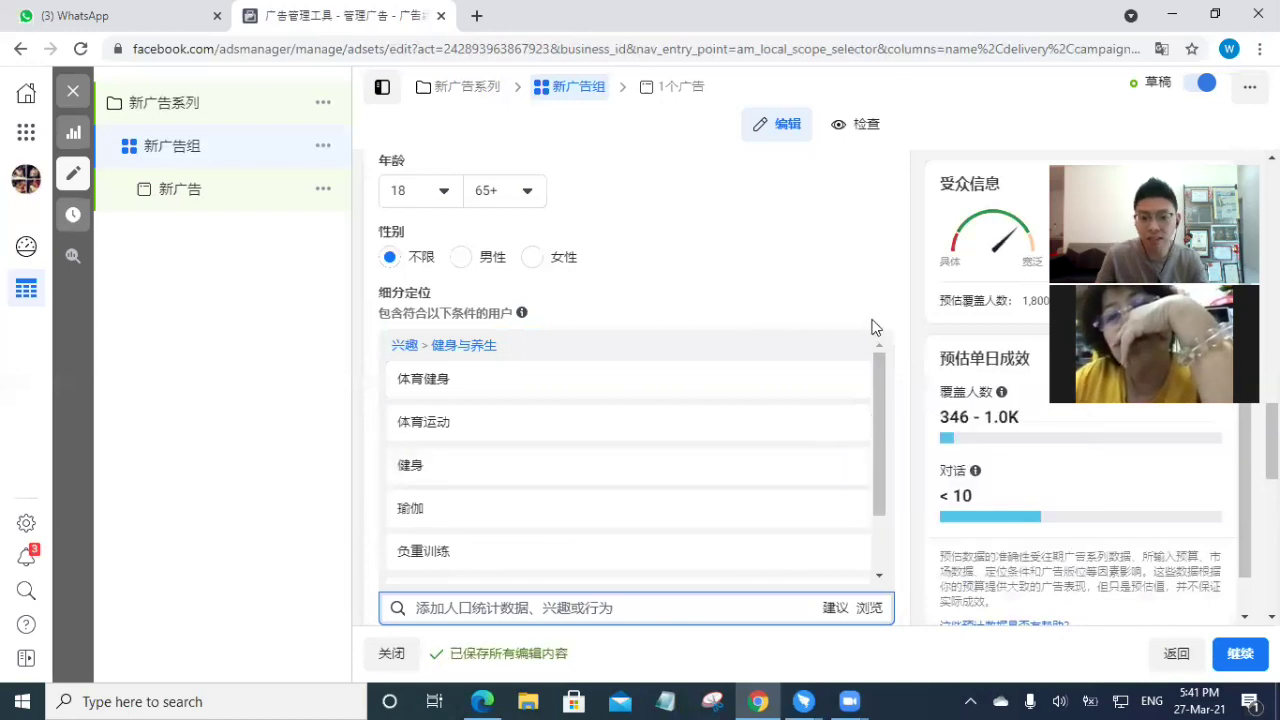
pyautogui.scroll(-2, 688, 482)
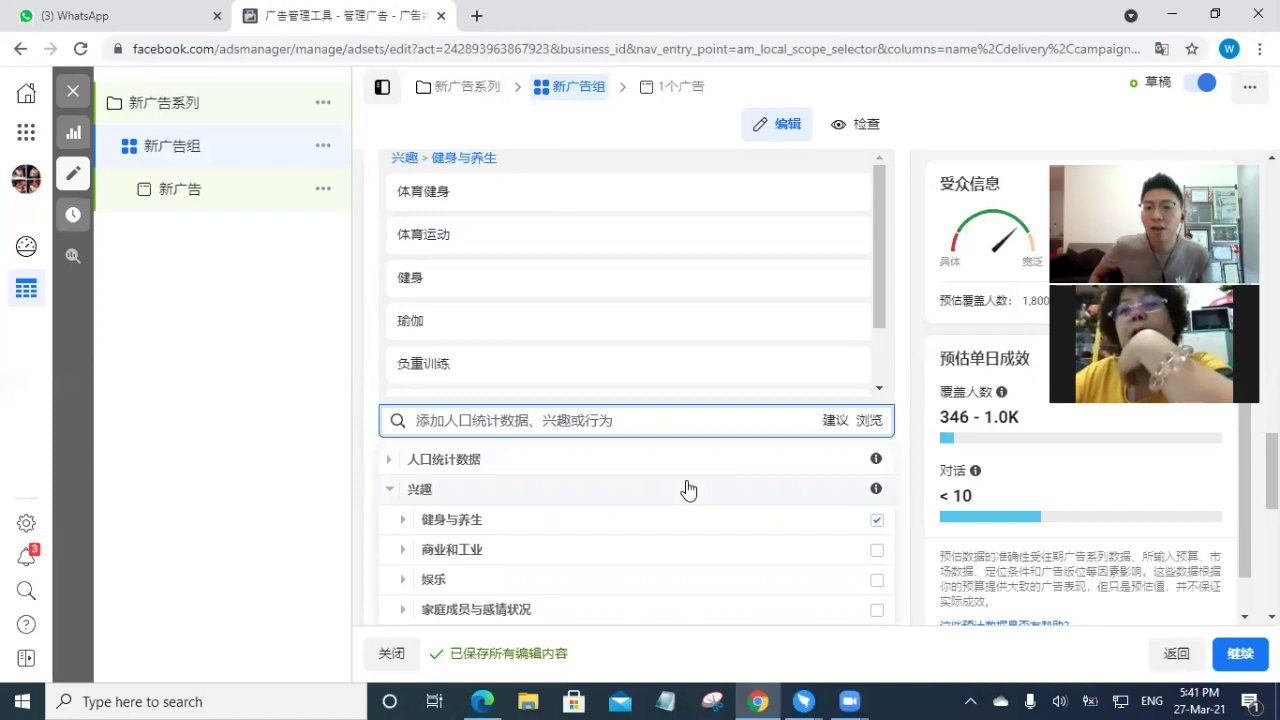
pyautogui.scroll(-3, 560, 545)
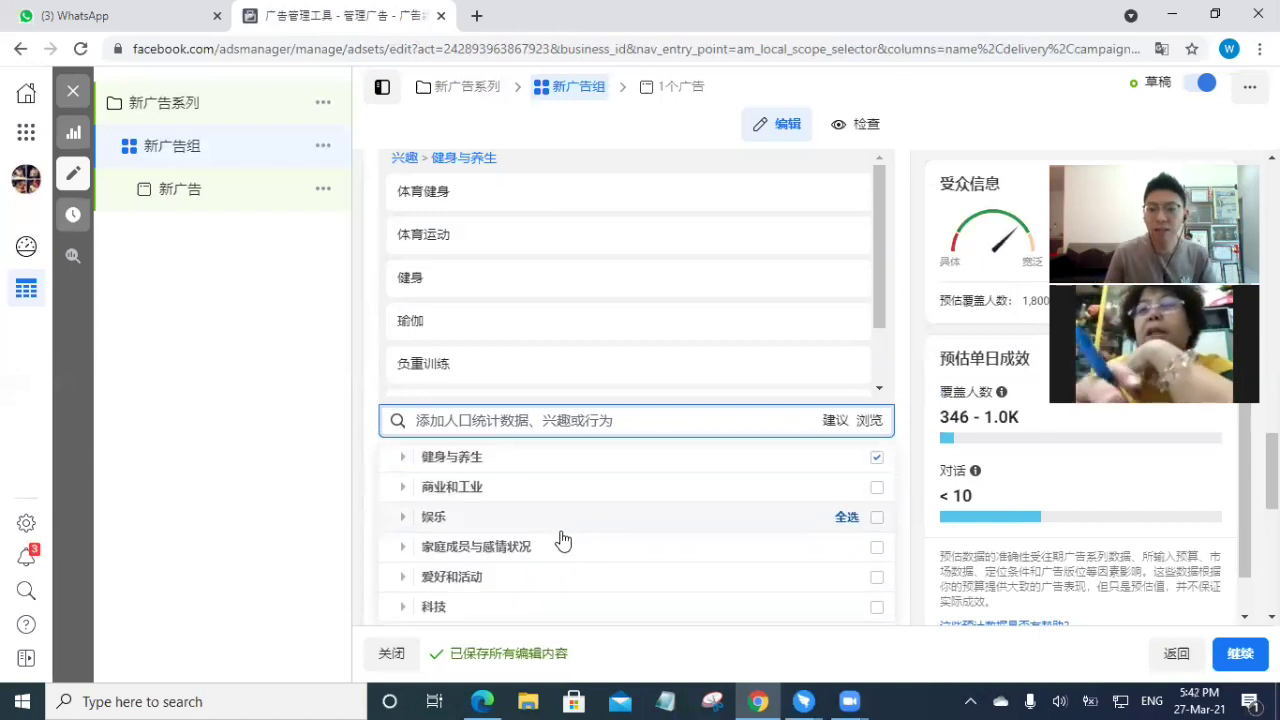
pyautogui.scroll(-1, 560, 533)
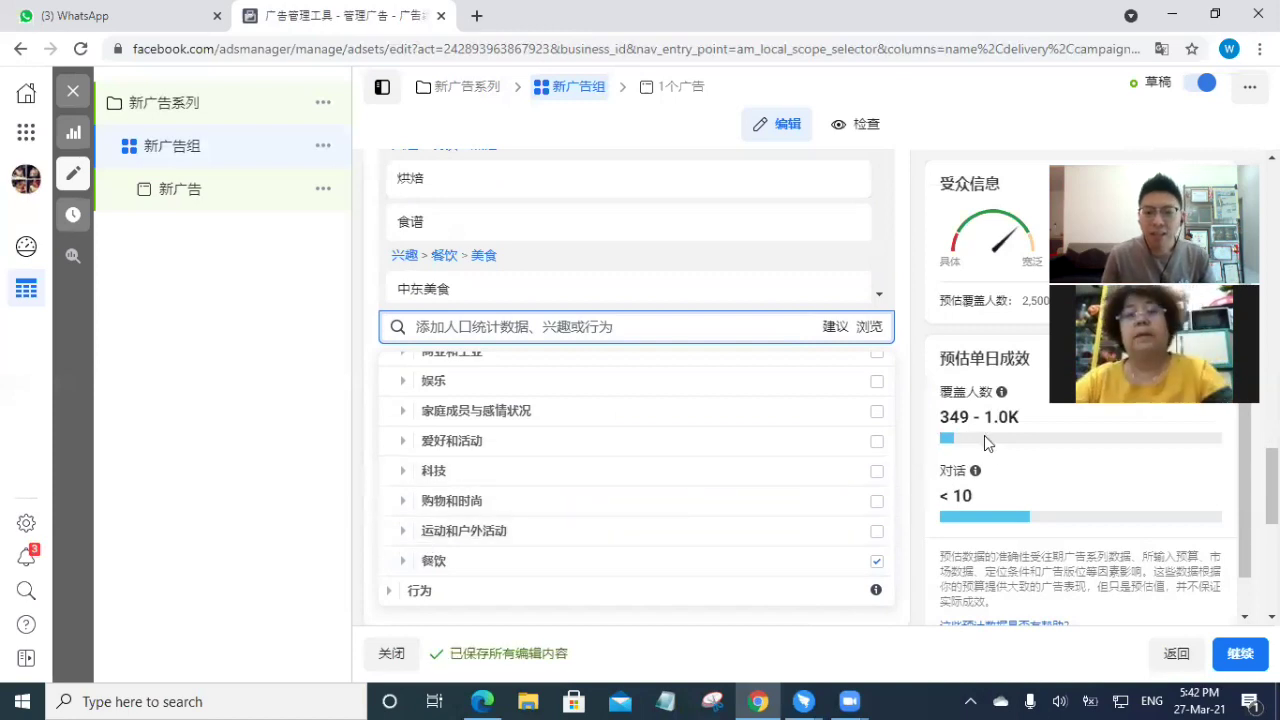
# Step: Expand the 行为 category in the detailed targeting list and look through its behaviour groups
pyautogui.scroll(-2, 700, 450)
pyautogui.scroll(2, 550, 365)
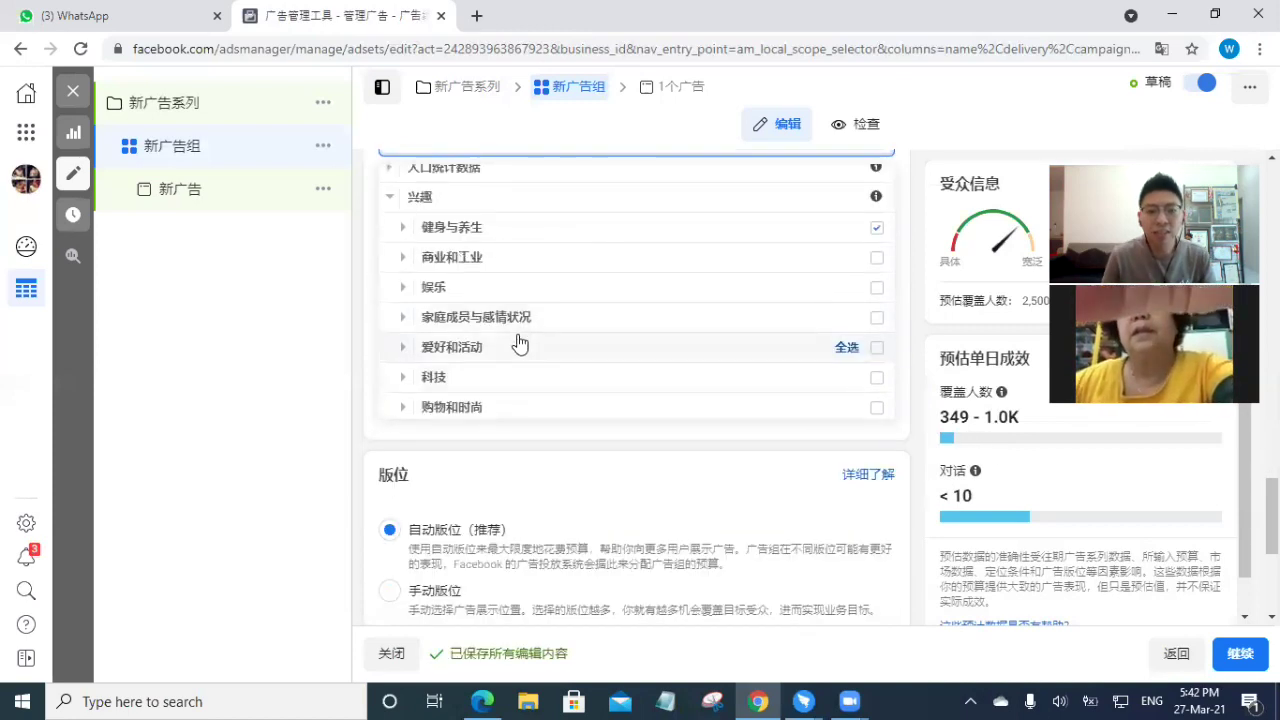
pyautogui.scroll(-2, 517, 343)
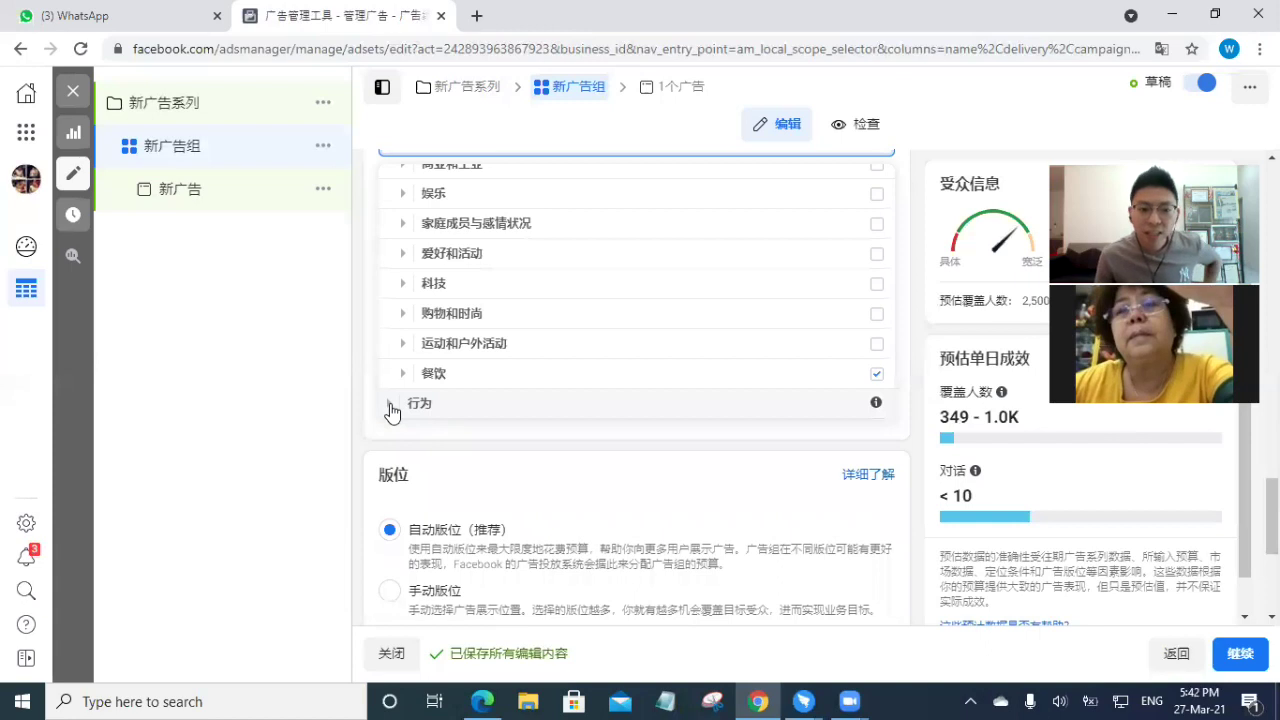
pyautogui.click(390, 404)
pyautogui.scroll(1, 556, 358)
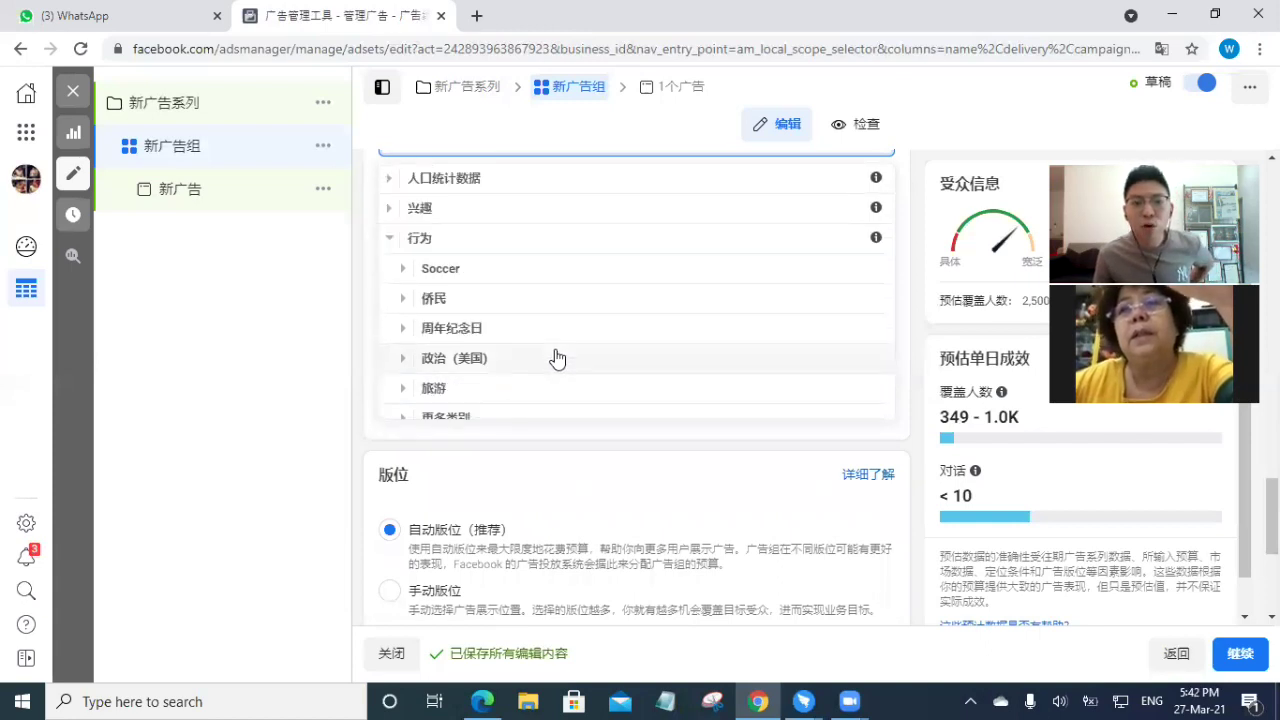
pyautogui.scroll(-2, 552, 352)
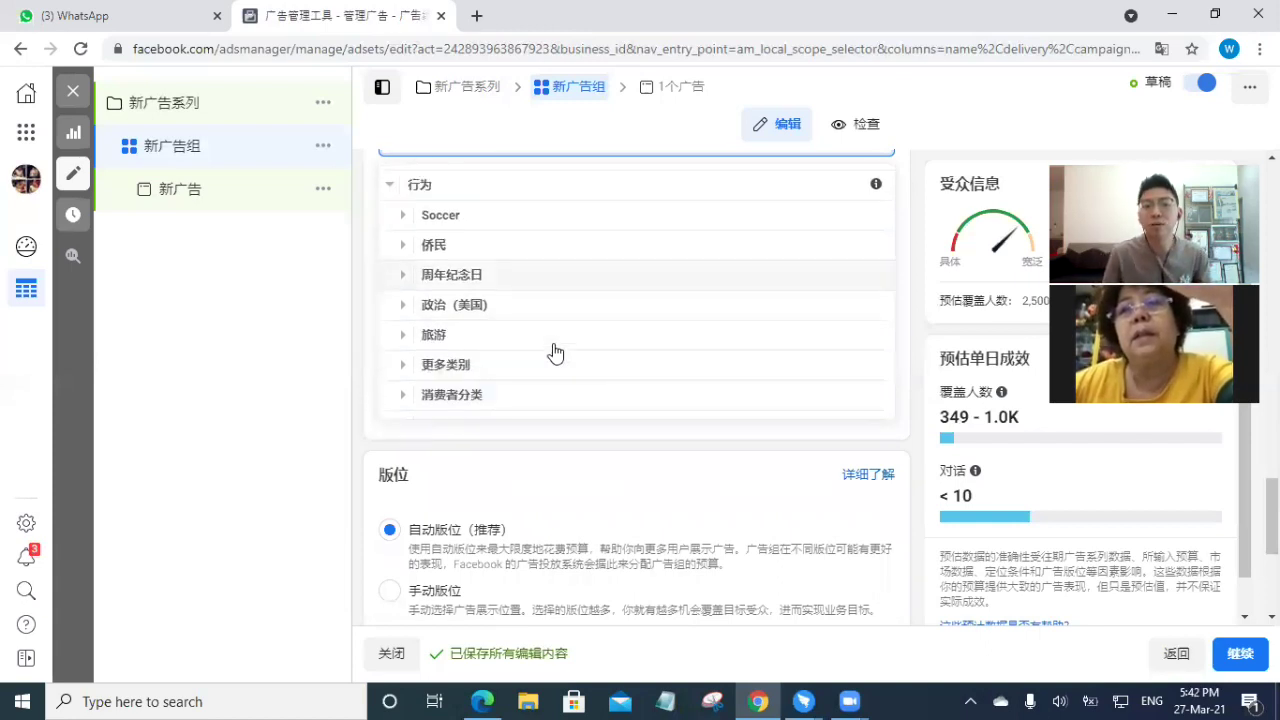
pyautogui.scroll(-2, 550, 355)
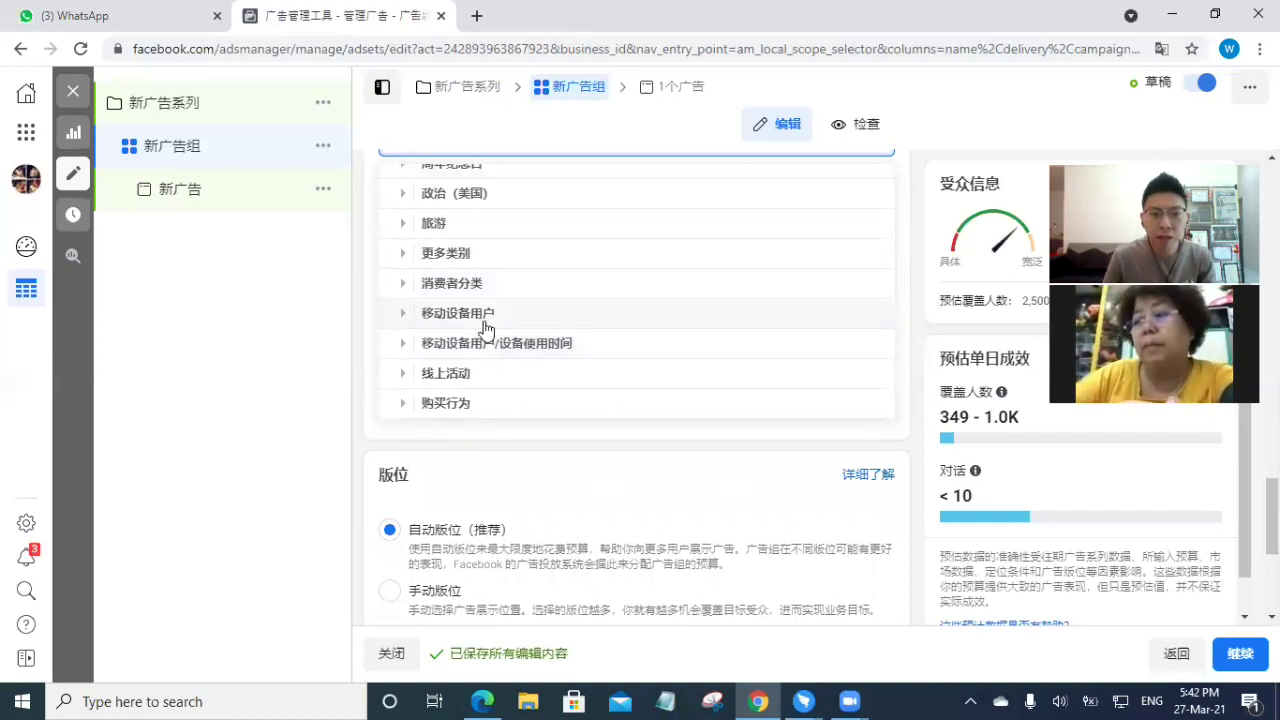
# Step: Examine the options under 购买行为 and 移动设备用户, including 所有操作系统的移动设备, and close the detailed targeting list
pyautogui.click(404, 404)
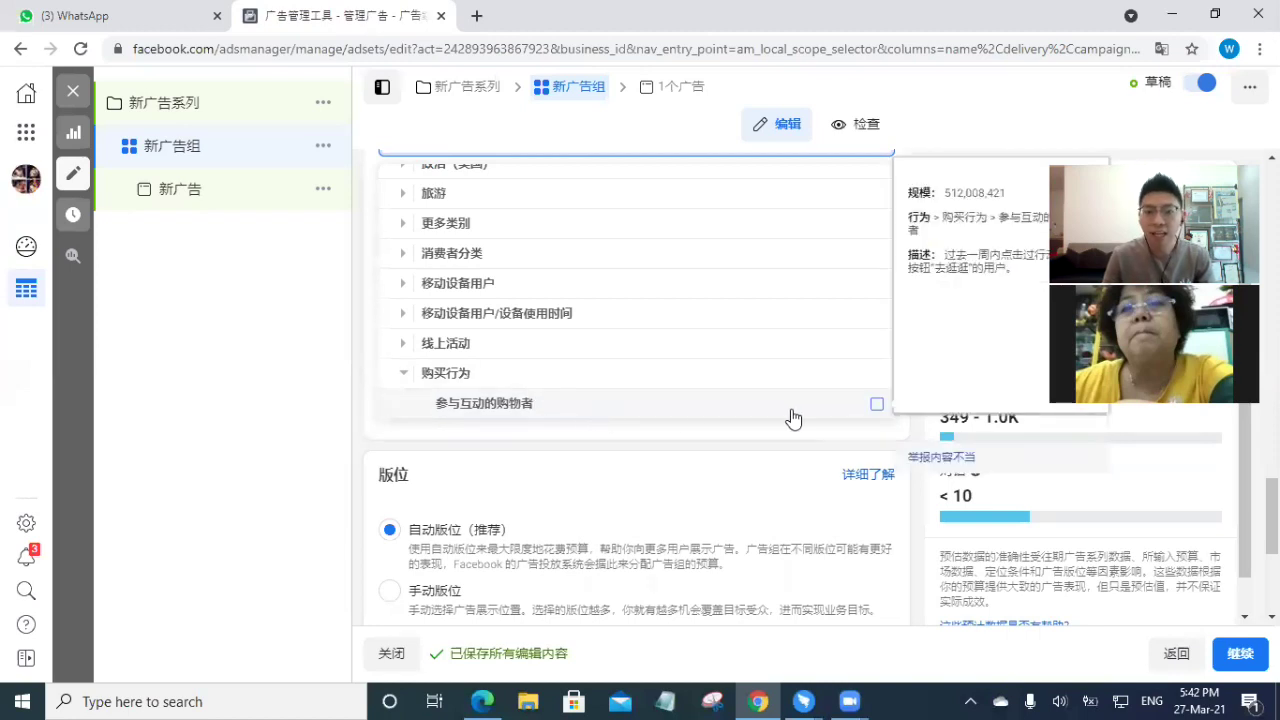
pyautogui.click(405, 289)
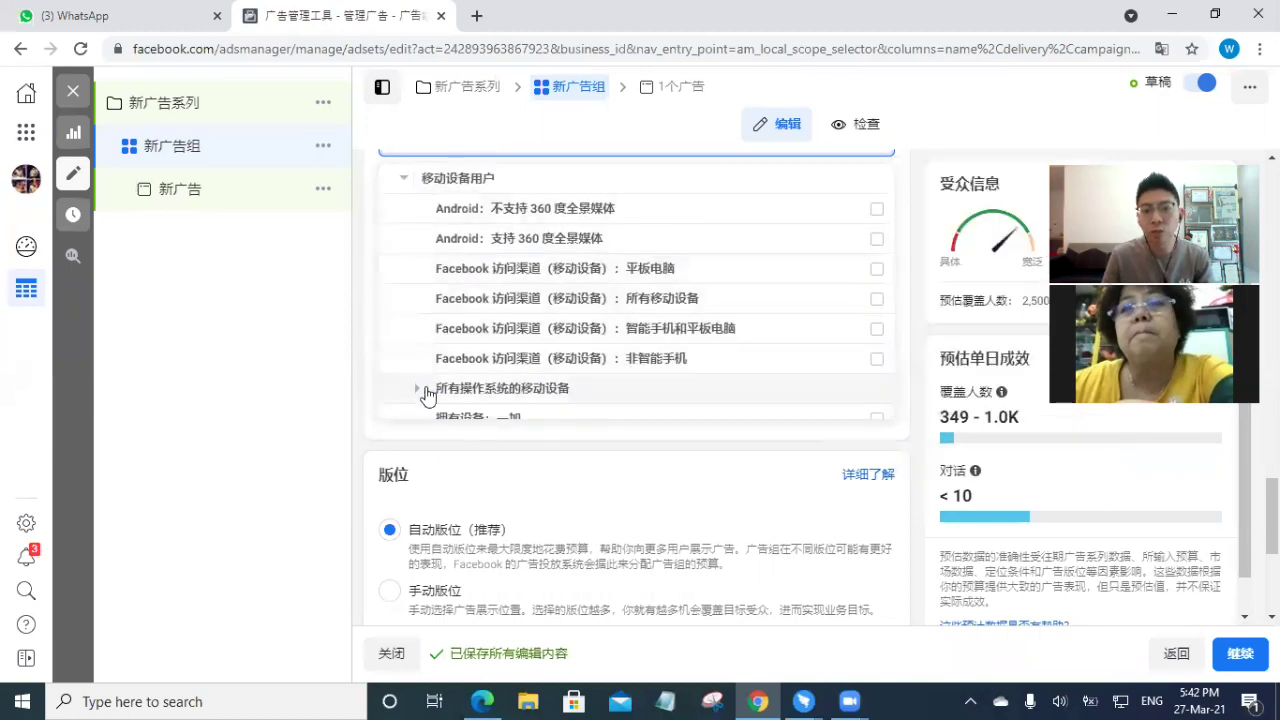
pyautogui.click(424, 392)
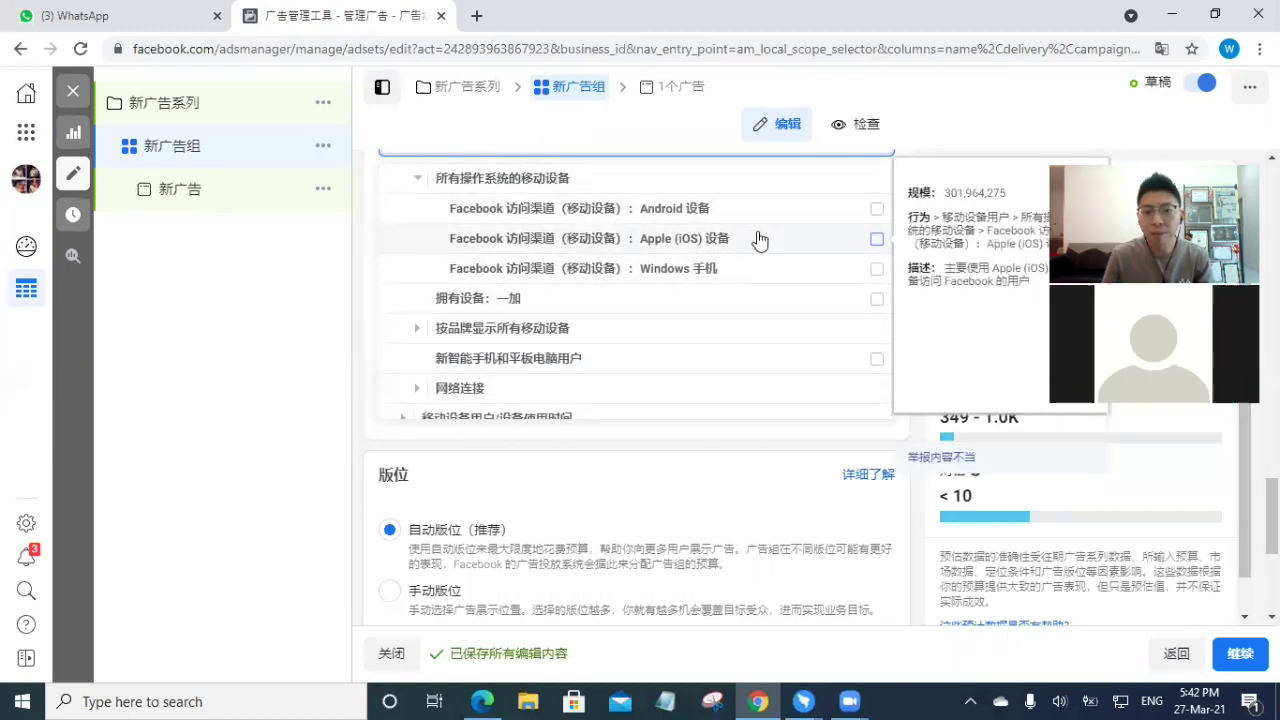
pyautogui.scroll(1, 760, 260)
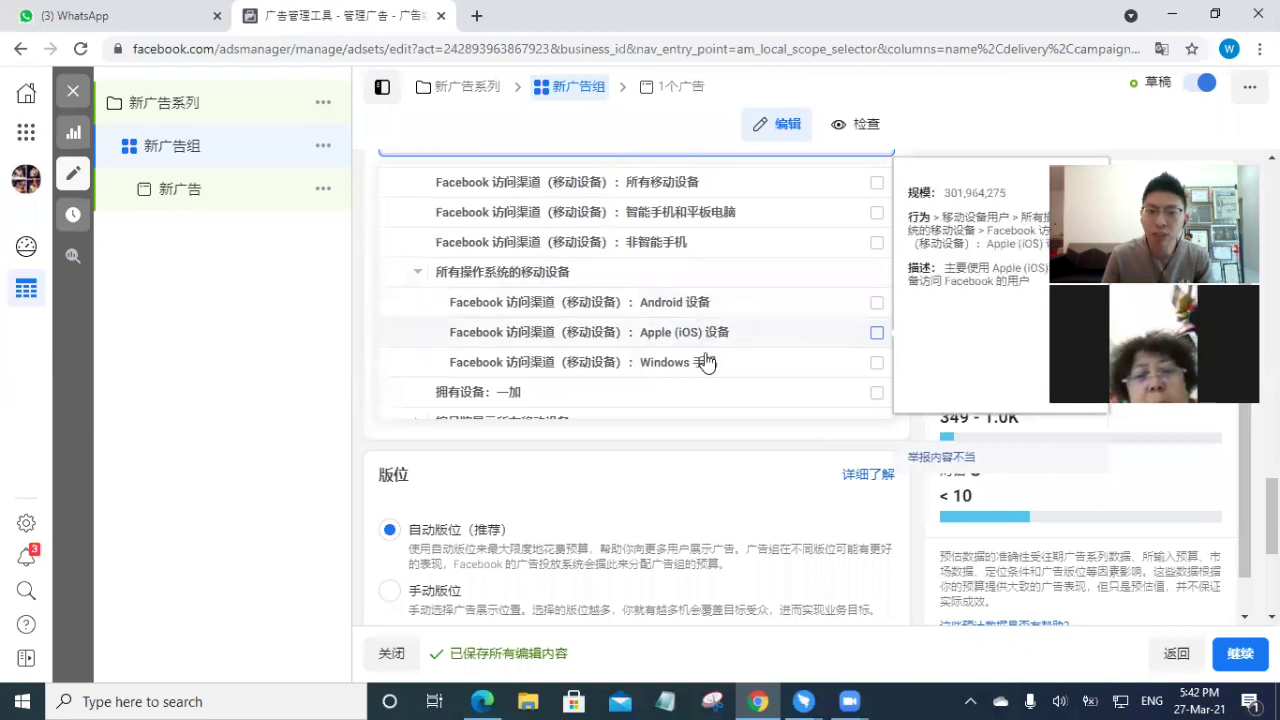
pyautogui.scroll(-1, 650, 355)
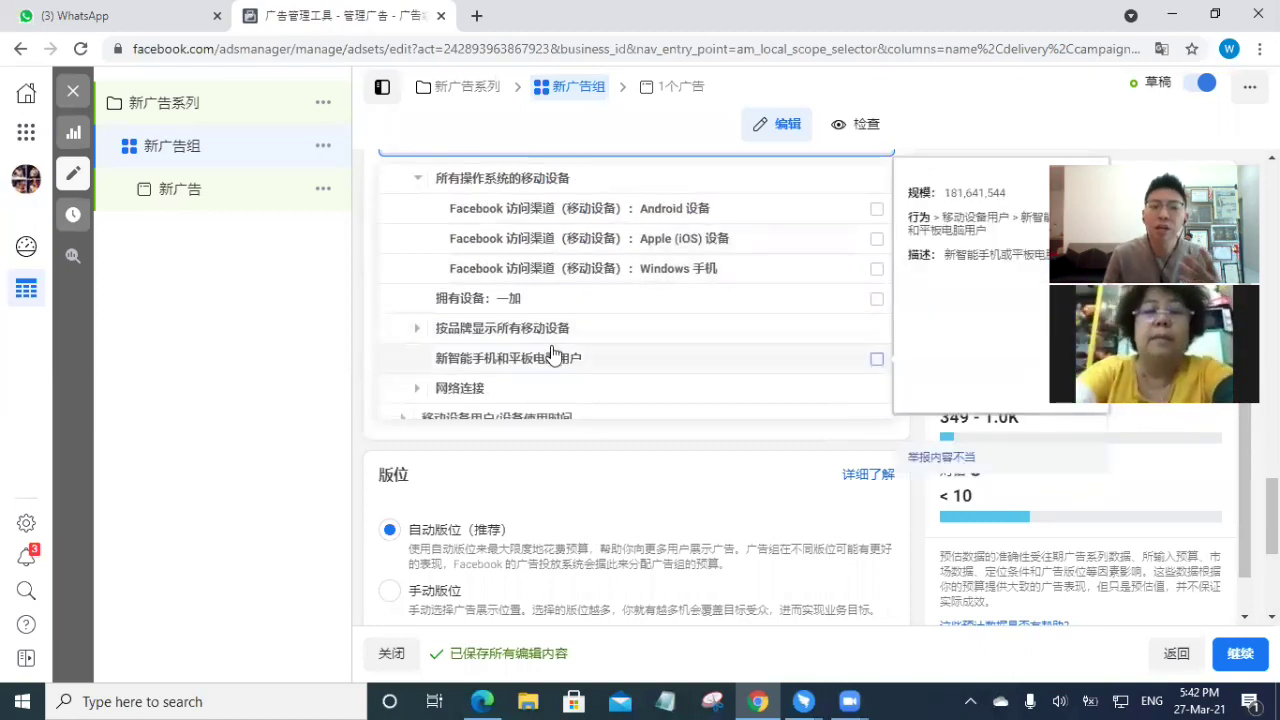
pyautogui.scroll(5, 553, 352)
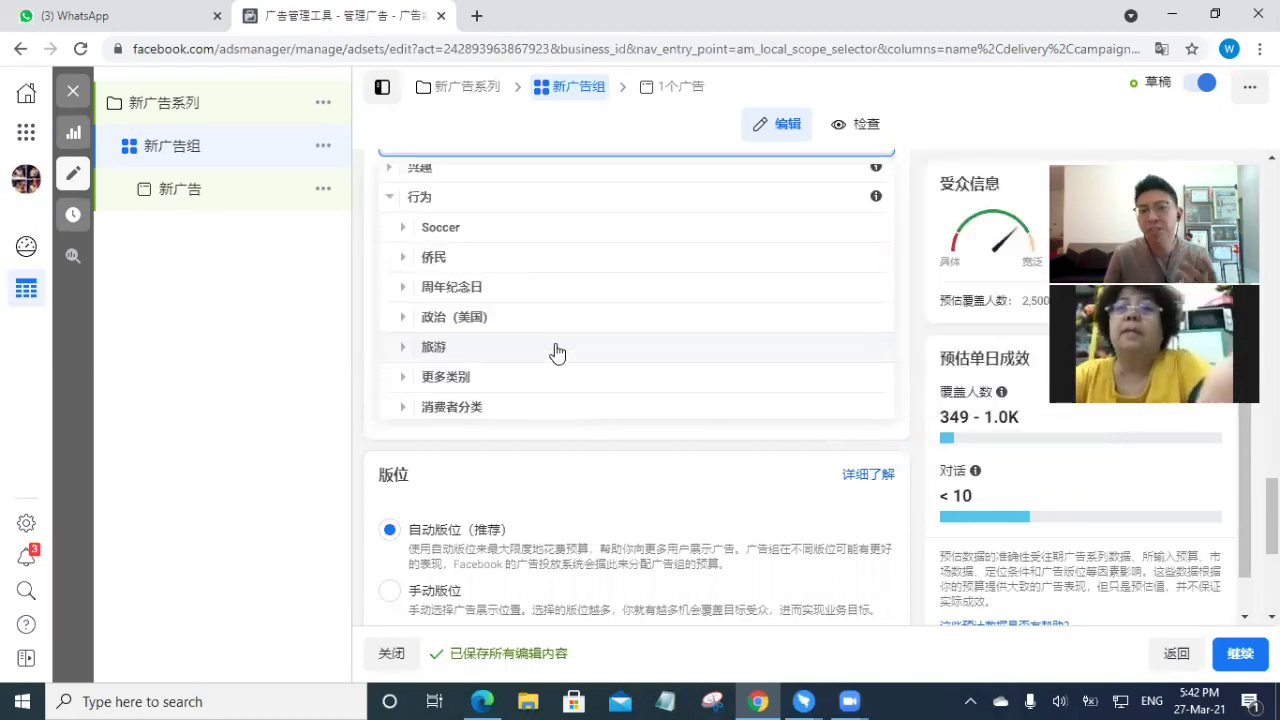
pyautogui.scroll(1, 557, 353)
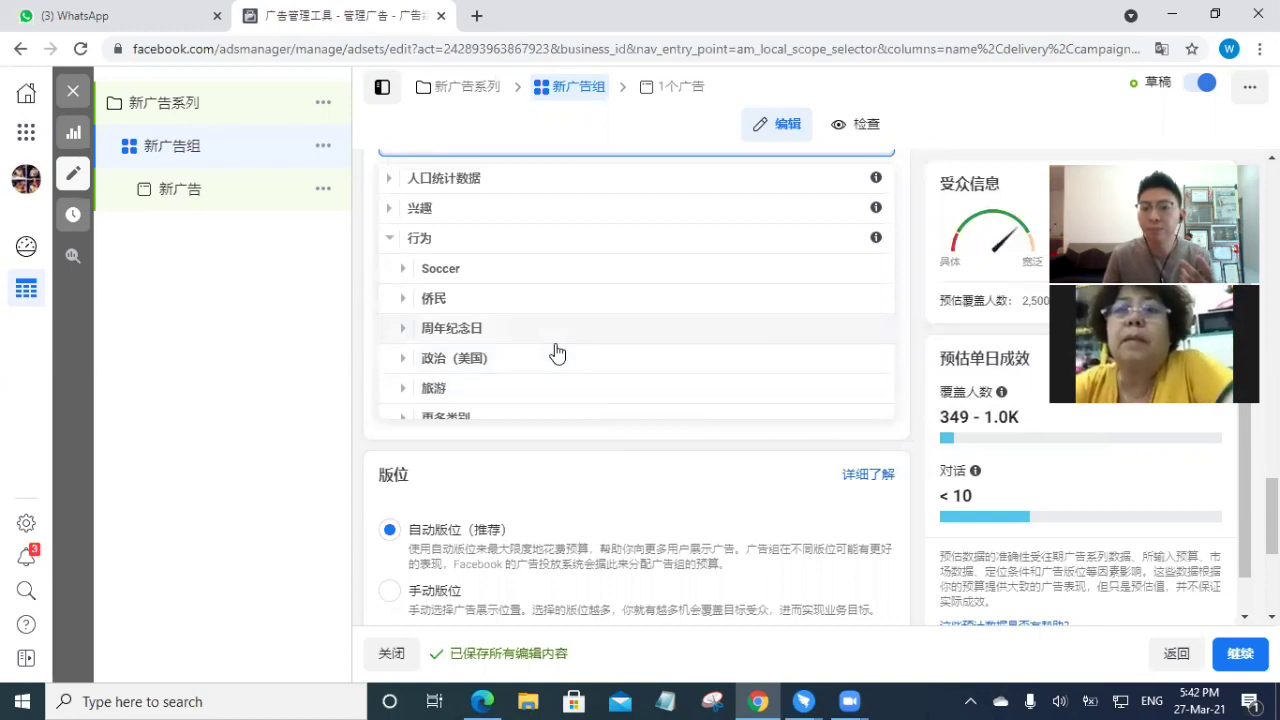
pyautogui.click(497, 245)
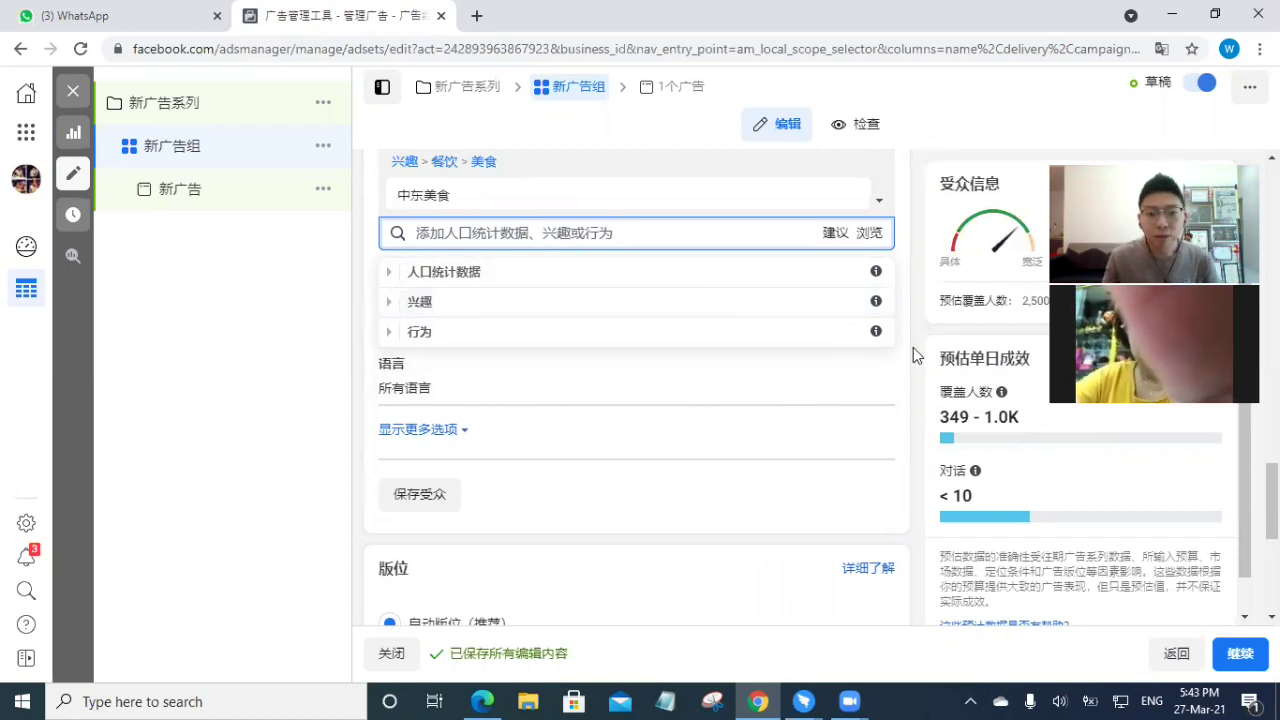
pyautogui.click(794, 366)
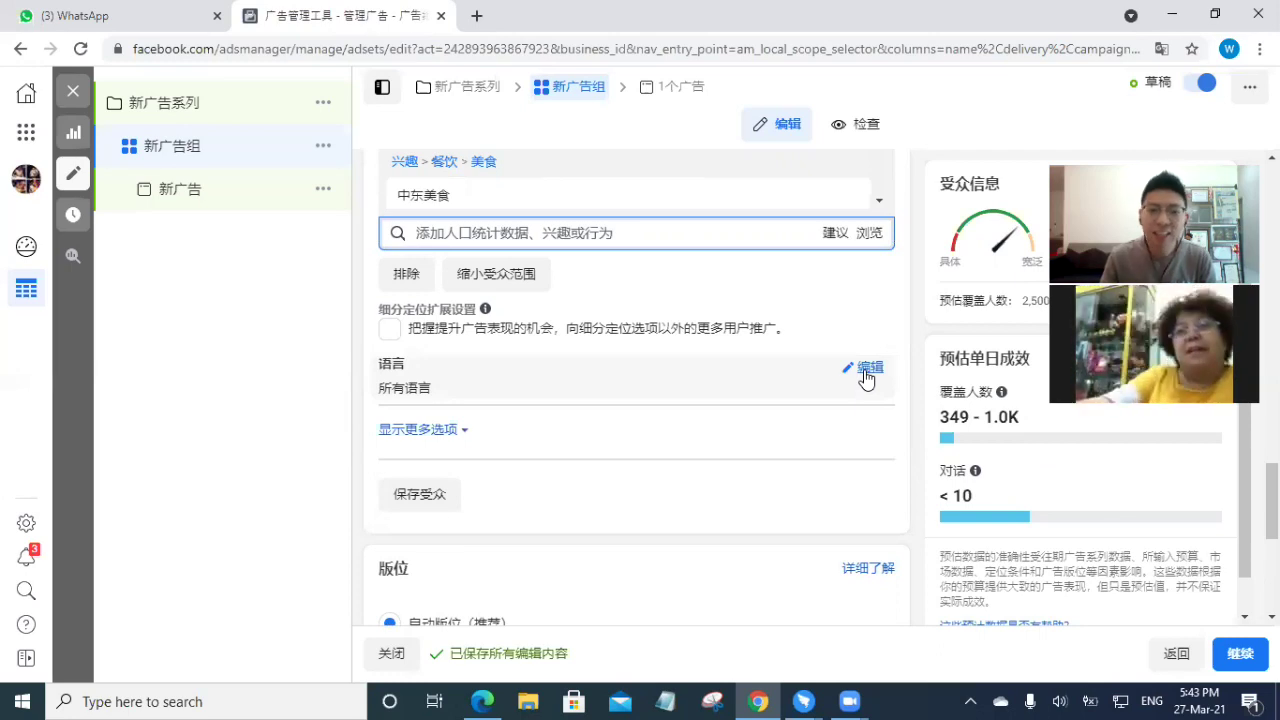
# Step: Set the audience's language to 中文（全部）
pyautogui.click(866, 377)
pyautogui.click(485, 394)
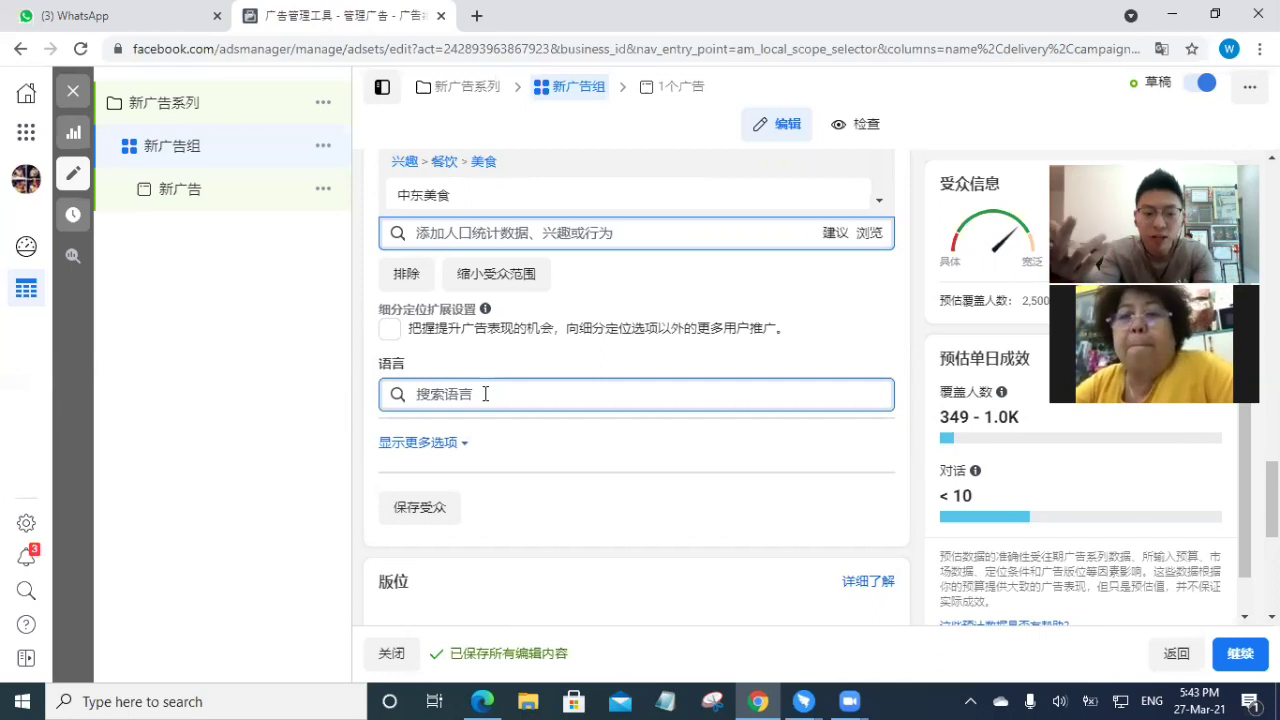
pyautogui.press('super+space')
pyautogui.write('zhongwen')
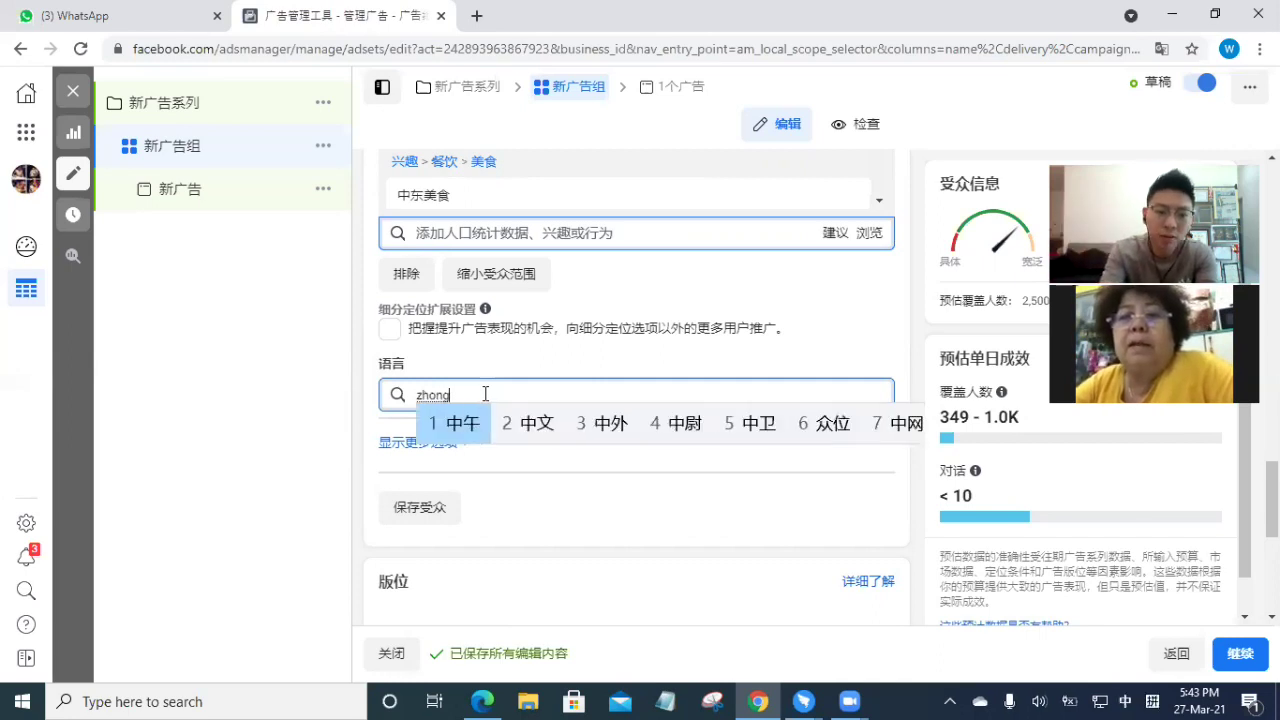
pyautogui.press('space')
pyautogui.press('super+space')
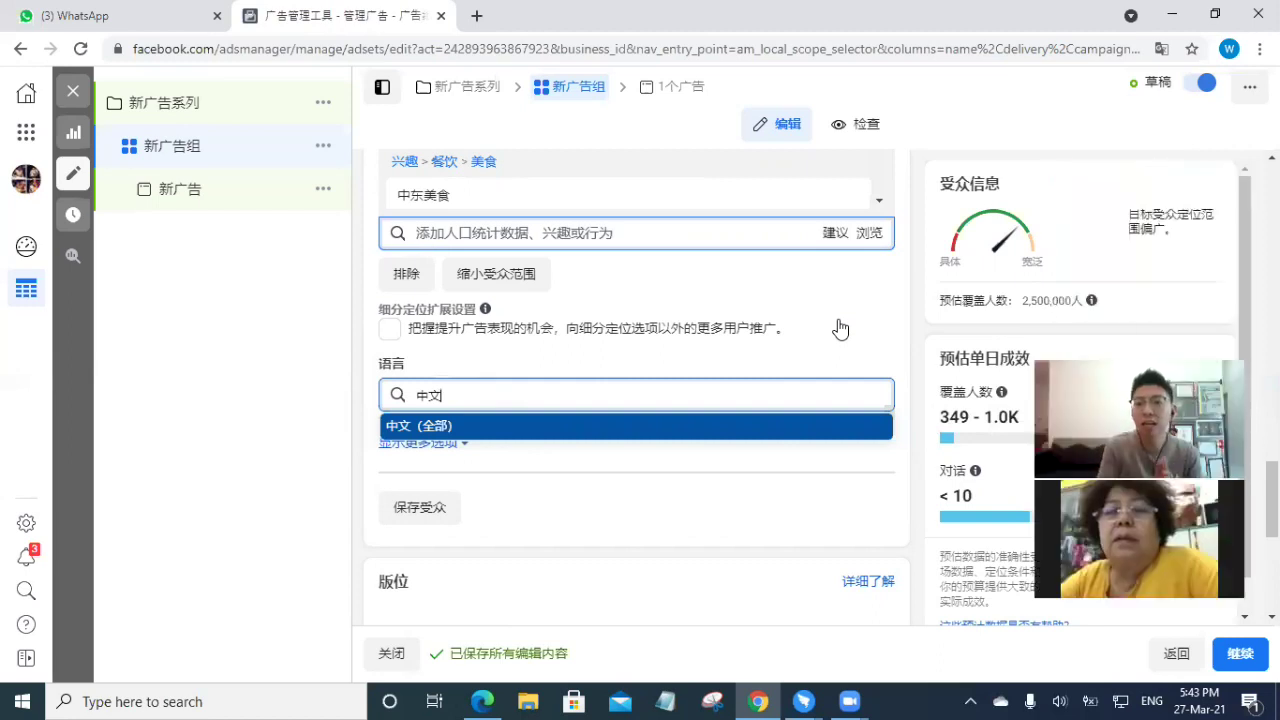
pyautogui.press('Return')
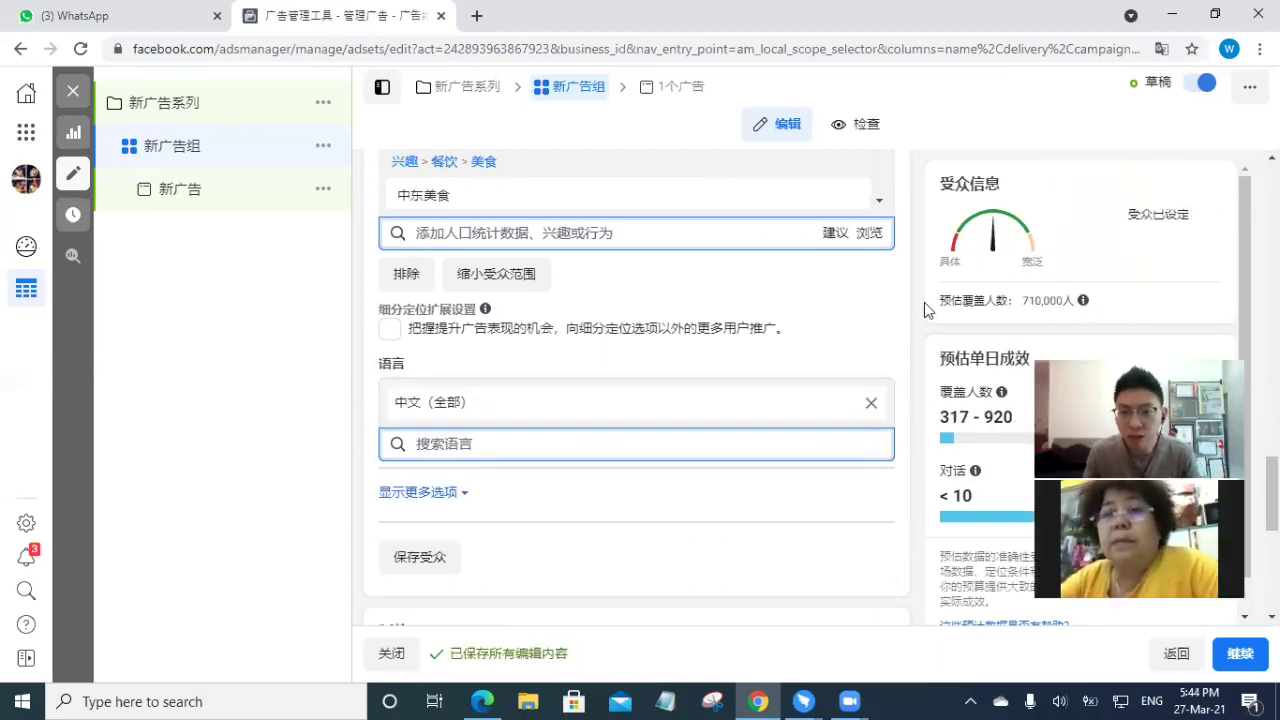
# Step: Check the audience's estimated reach (预估覆盖人数) by highlighting it in the audience information
pyautogui.moveTo(1020, 300); pyautogui.dragTo(1072, 302)
pyautogui.click(1071, 301)
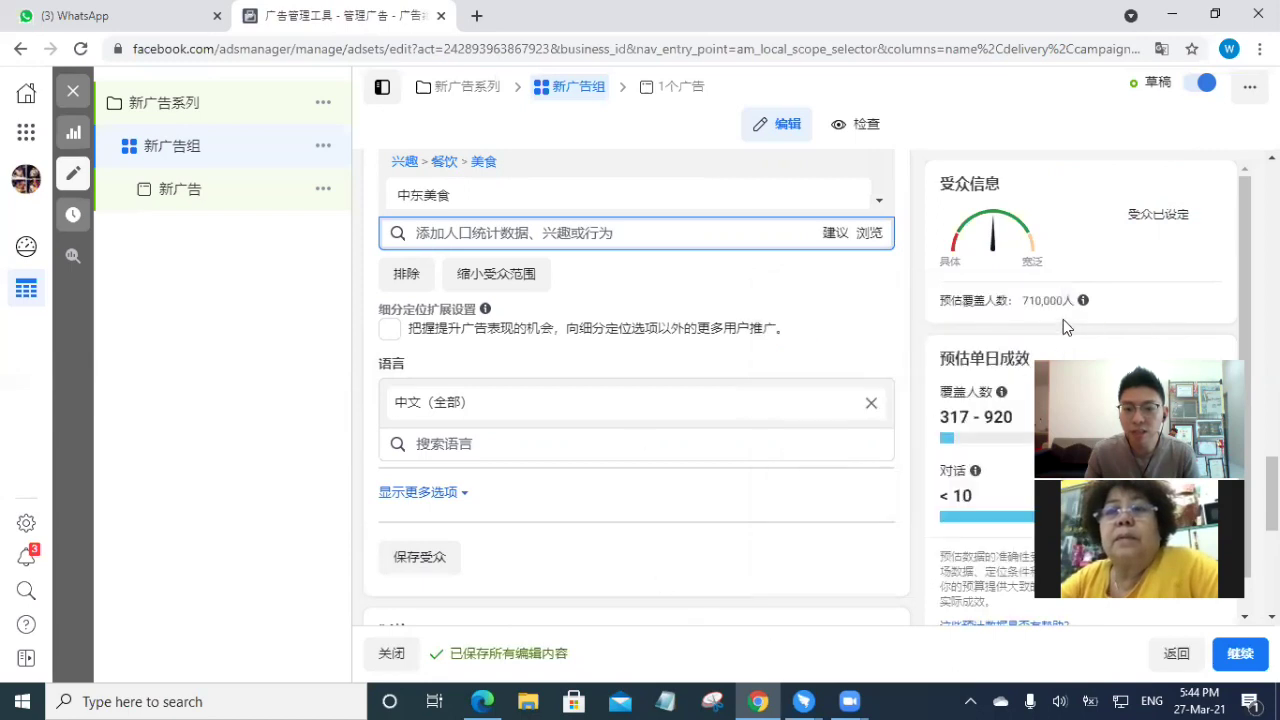
pyautogui.moveTo(1073, 302); pyautogui.dragTo(943, 302)
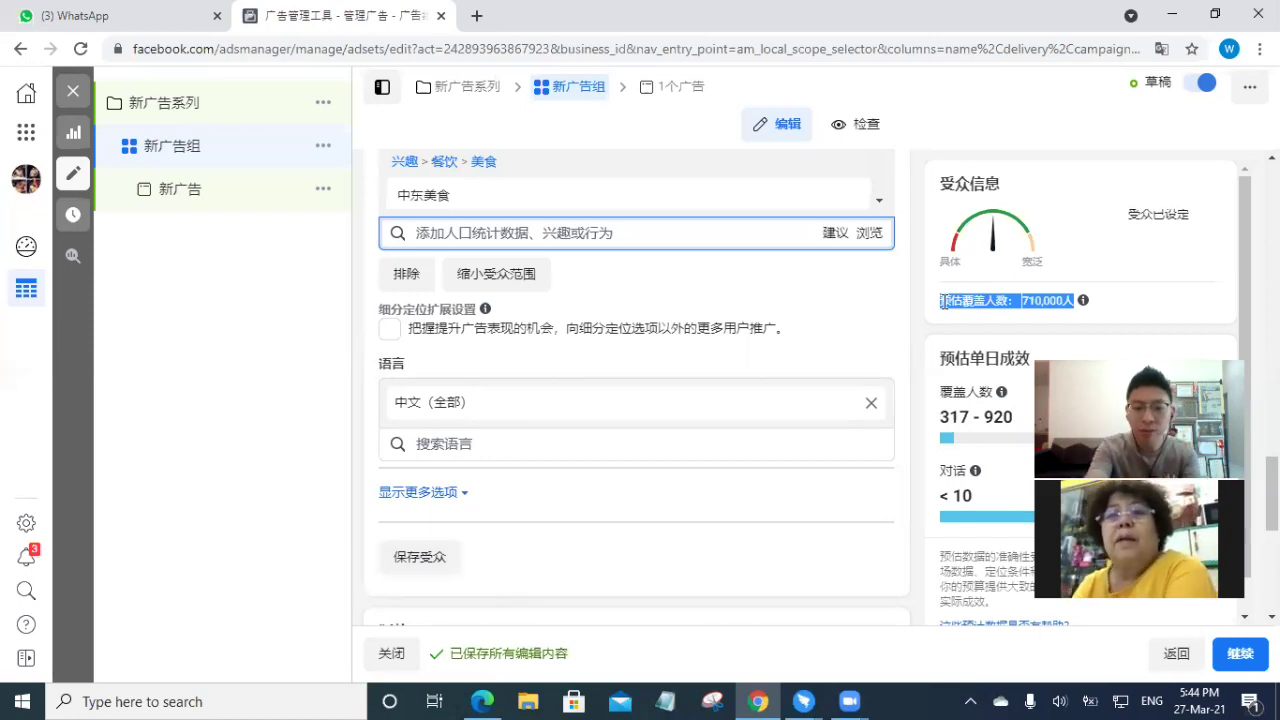
pyautogui.click(840, 288)
# Step: Examine the ad set's placement (版位) and optimization and delivery (优化与投放) settings
pyautogui.scroll(-3, 814, 371)
pyautogui.scroll(-1, 810, 372)
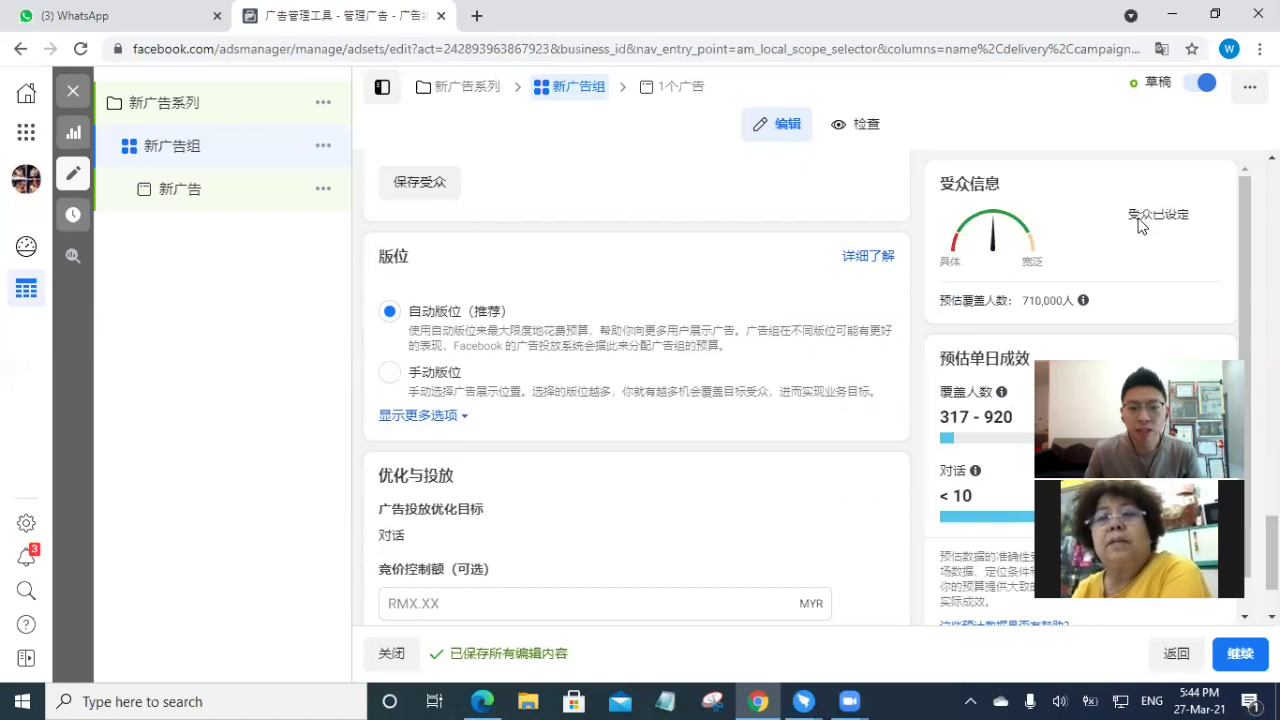
pyautogui.scroll(-1, 408, 460)
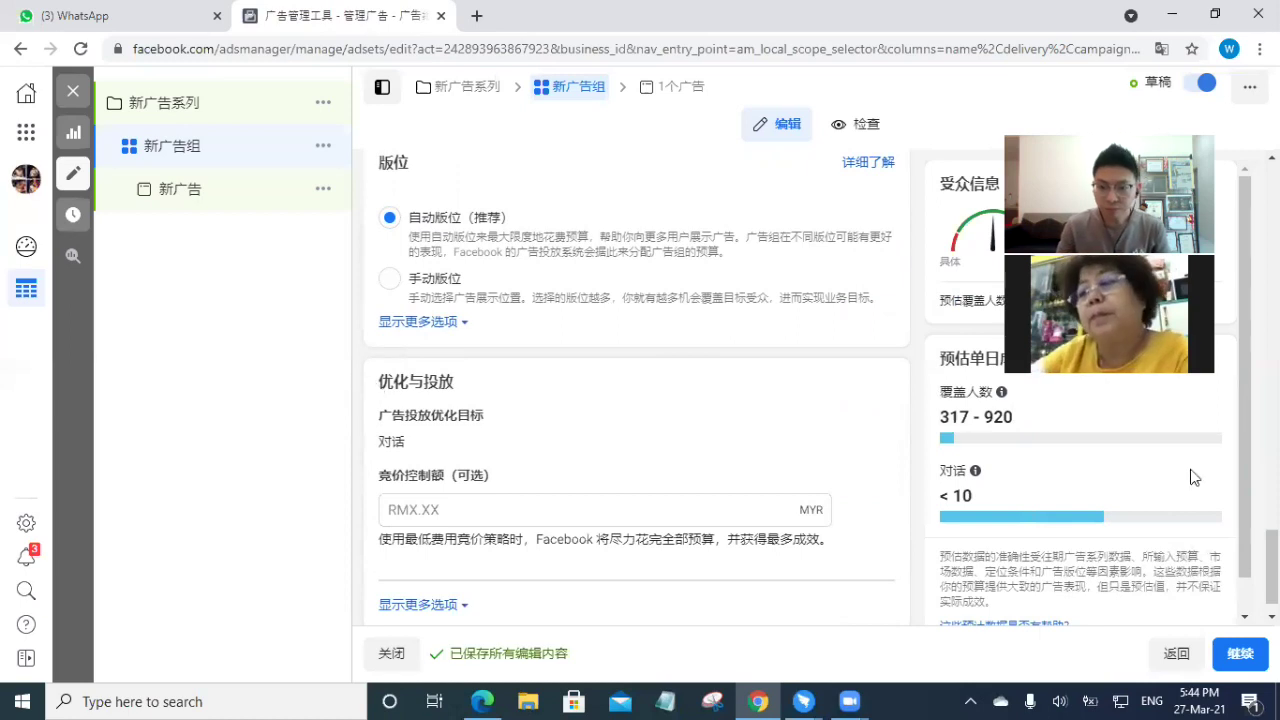
# Step: Continue to the ad level and check the pages available under Facebook 公共主页, keeping Watch Repair Malaysia - Buy & Sell
pyautogui.click(1238, 655)
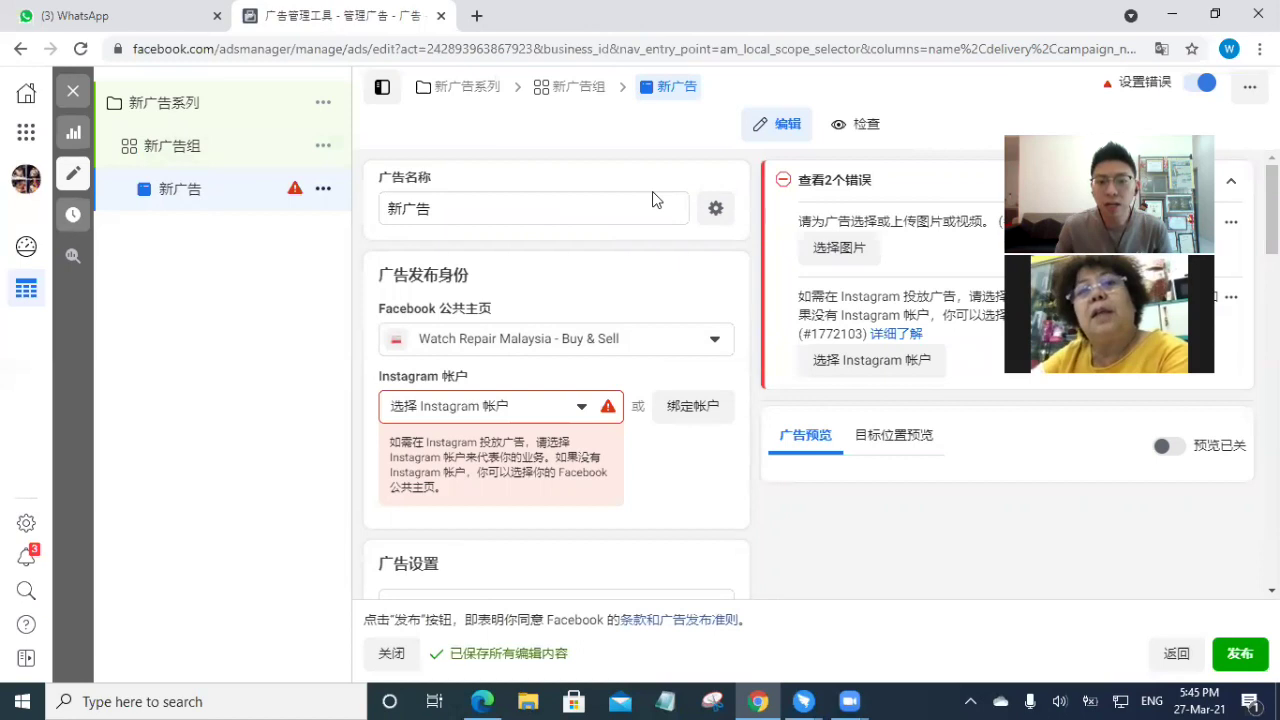
pyautogui.scroll(-1, 666, 451)
pyautogui.click(515, 250)
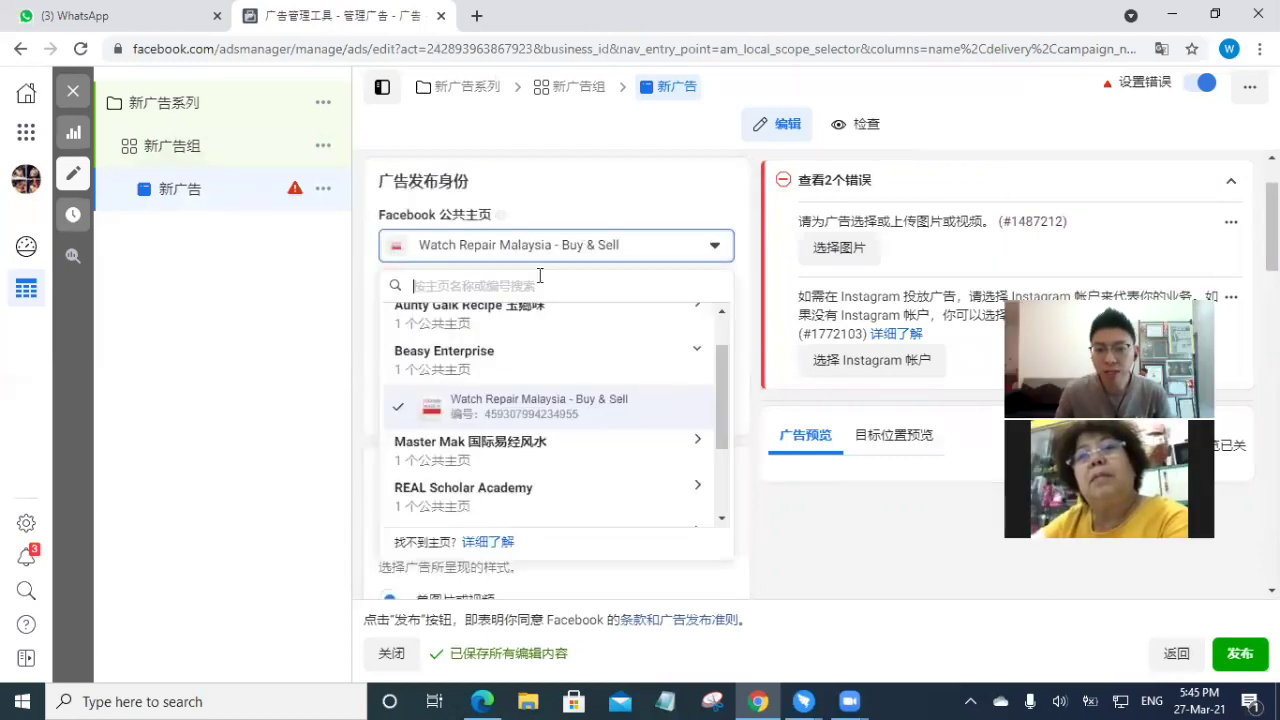
pyautogui.scroll(1, 545, 390)
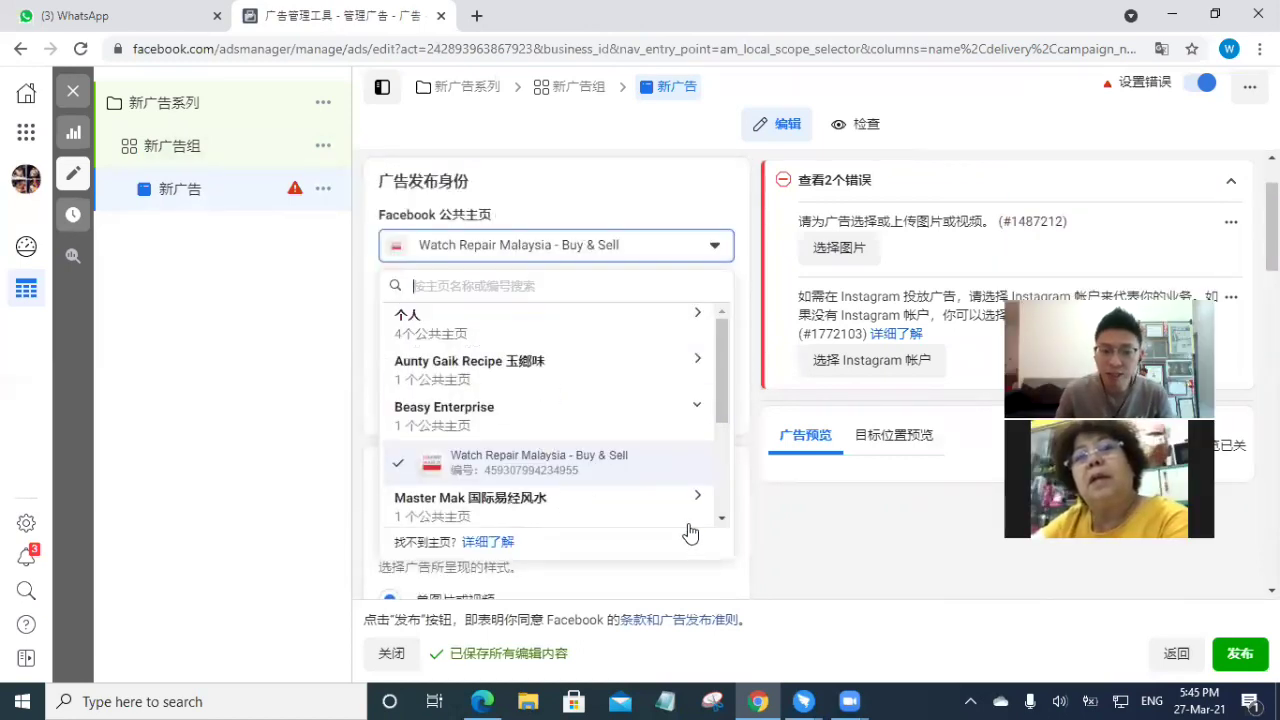
pyautogui.click(866, 551)
# Step: Set the ad's Instagram account (Instagram 帐户) to 使用选定公共主页
pyautogui.click(485, 316)
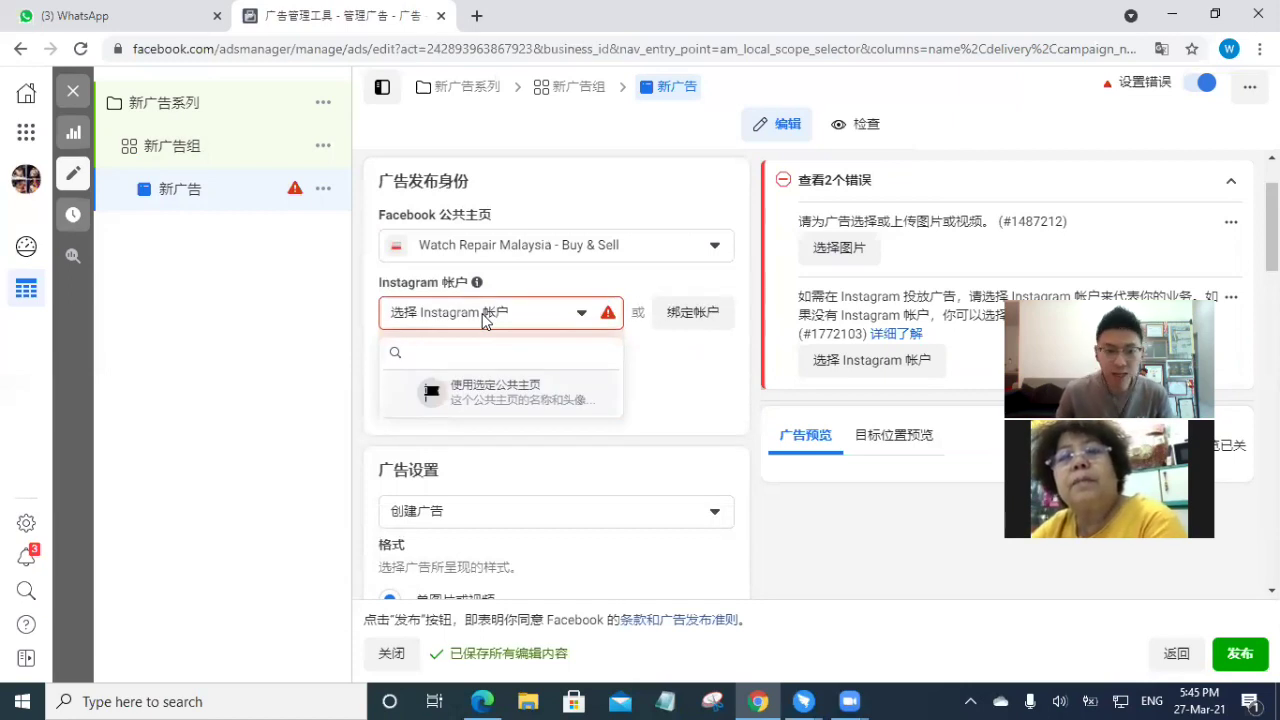
pyautogui.click(485, 316)
pyautogui.click(486, 314)
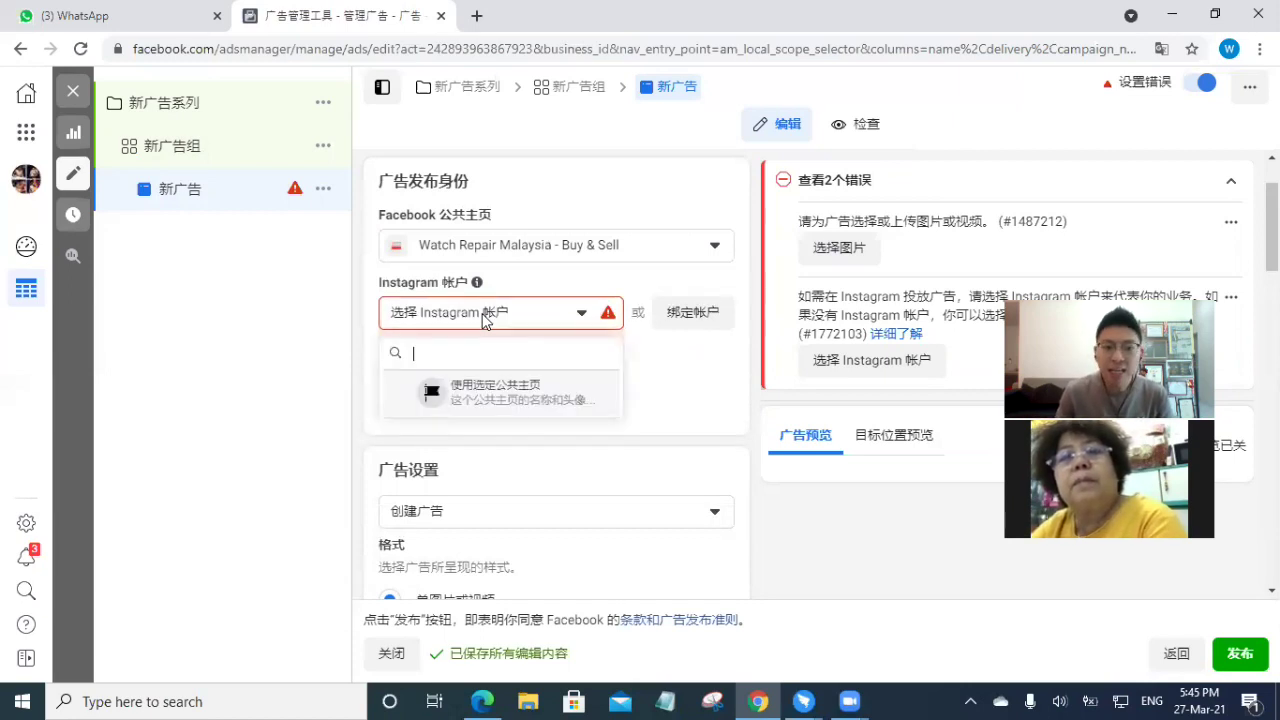
pyautogui.click(538, 405)
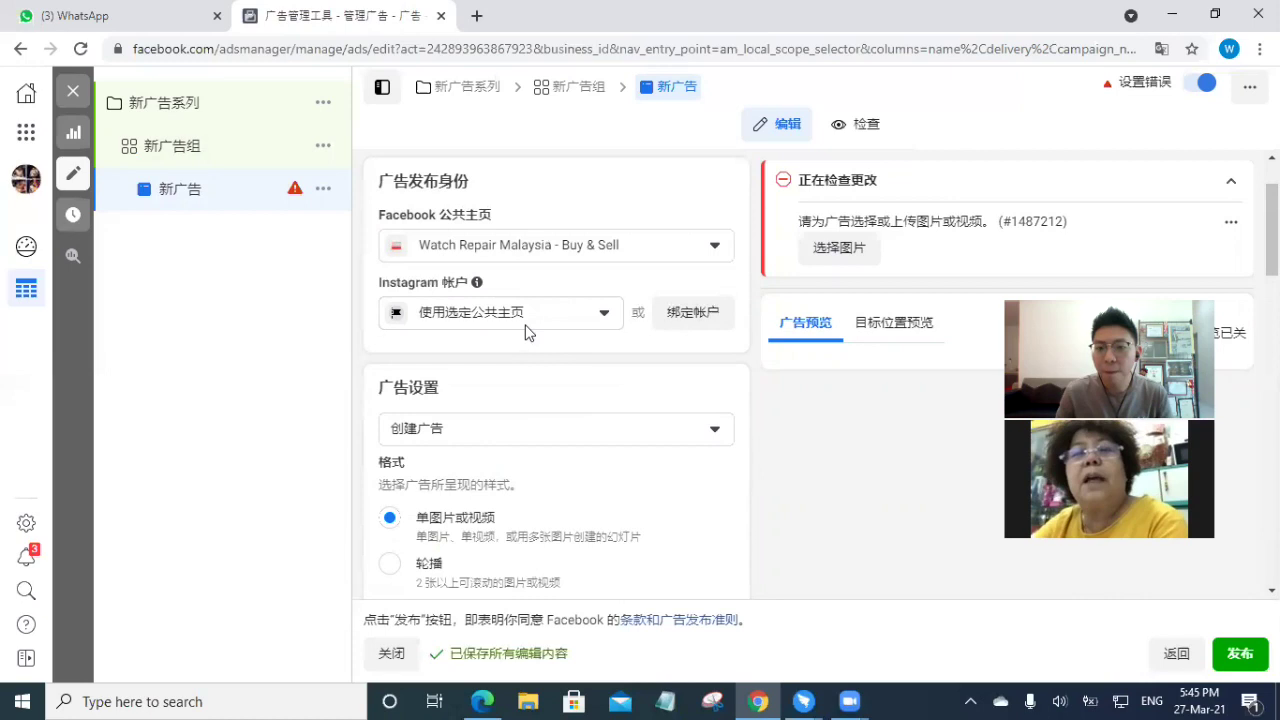
# Step: Review the Instagram account choices, keeping 使用选定公共主页
pyautogui.click(528, 318)
pyautogui.click(510, 390)
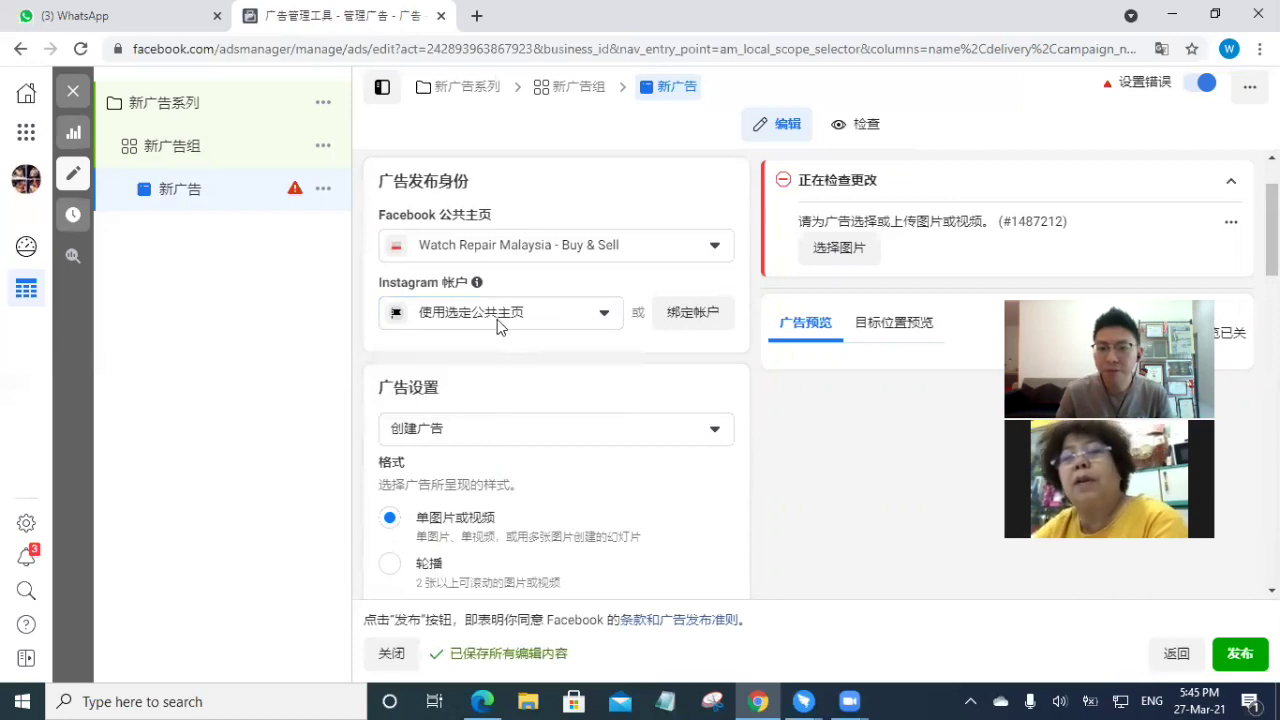
pyautogui.click(497, 319)
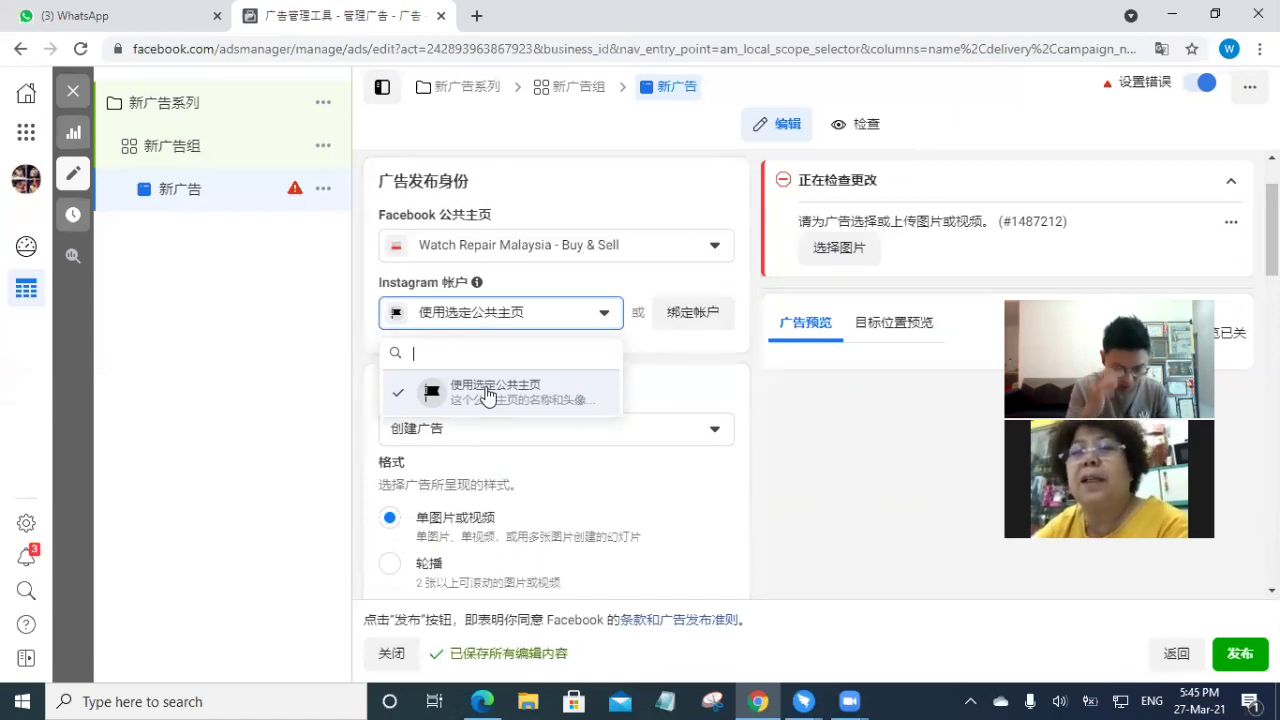
pyautogui.click(568, 316)
pyautogui.click(566, 314)
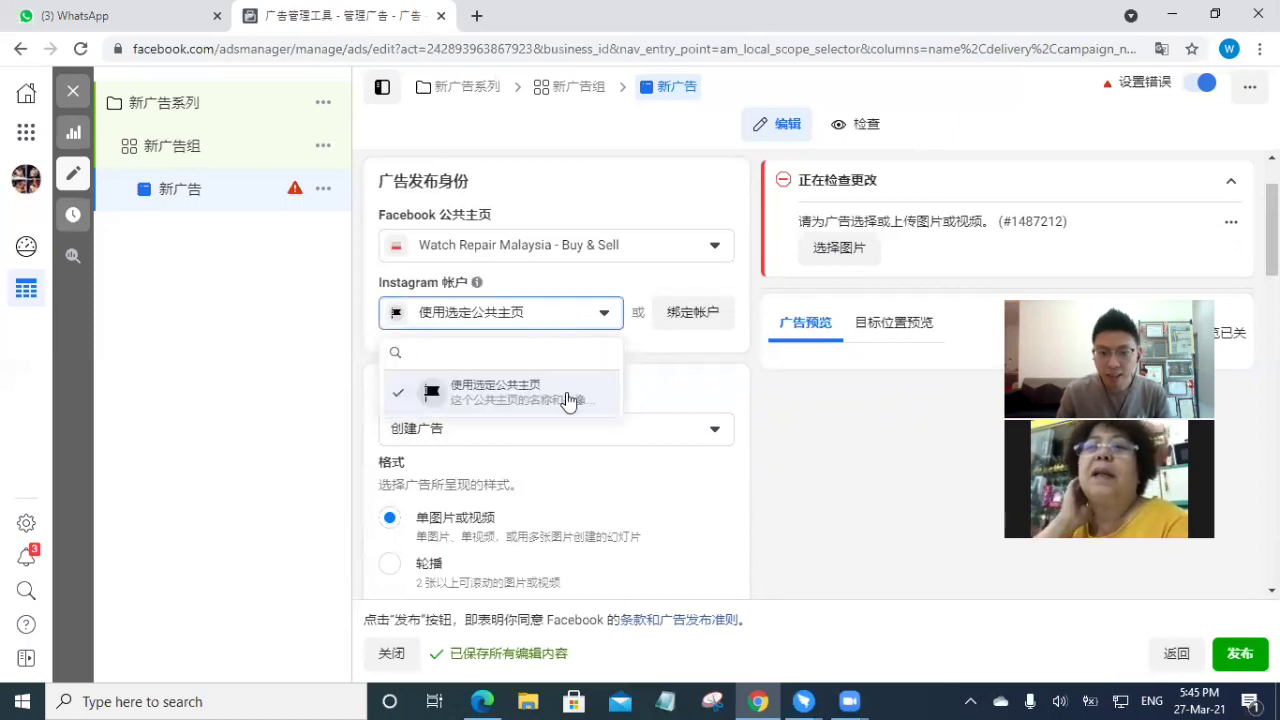
pyautogui.click(751, 468)
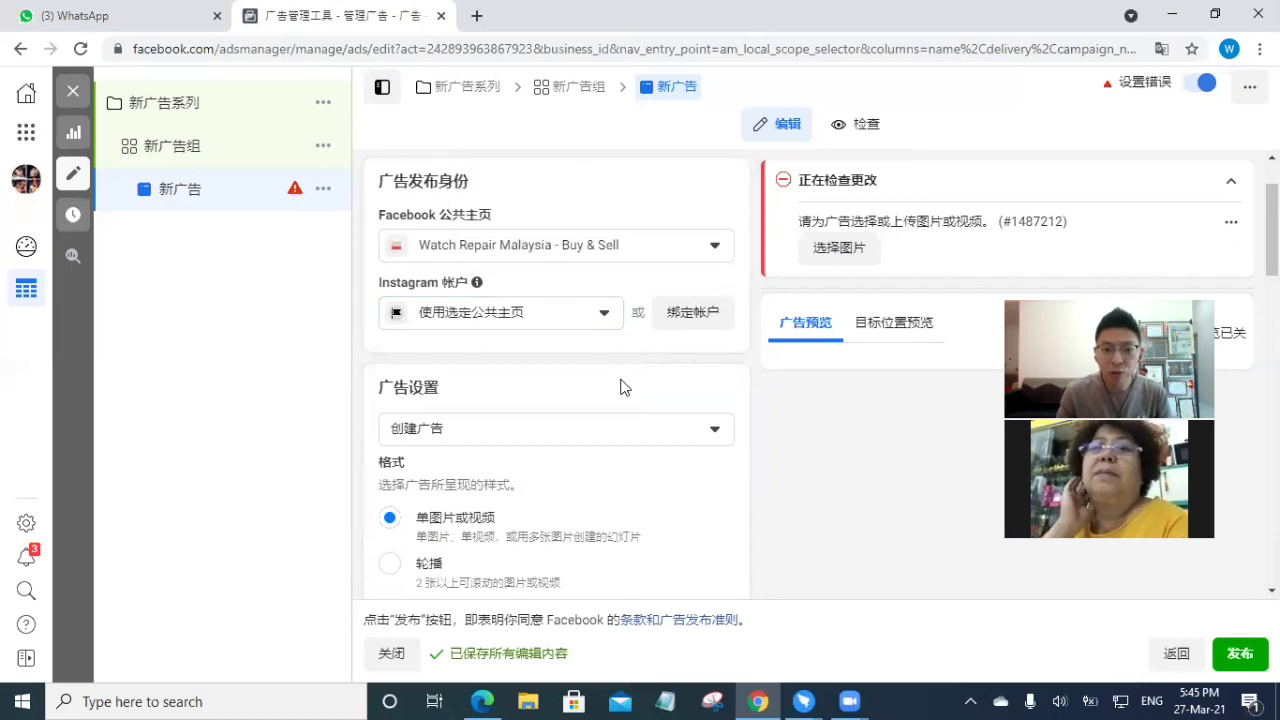
# Step: Examine the ad's publishing identity (广告发布身份) and ad setup (广告设置) sections, highlighting the Facebook 公共主页 label
pyautogui.scroll(-1, 605, 360)
pyautogui.scroll(-1, 612, 352)
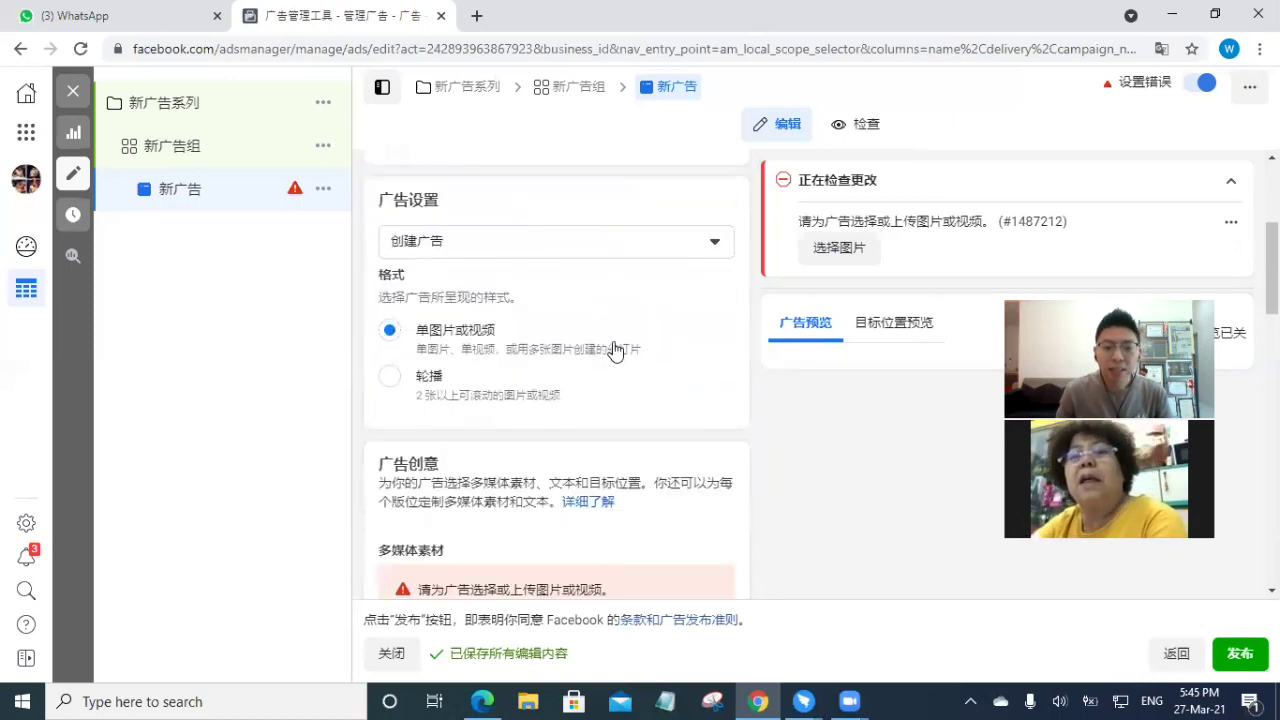
pyautogui.scroll(2, 620, 360)
pyautogui.scroll(-2, 615, 368)
pyautogui.scroll(2, 761, 378)
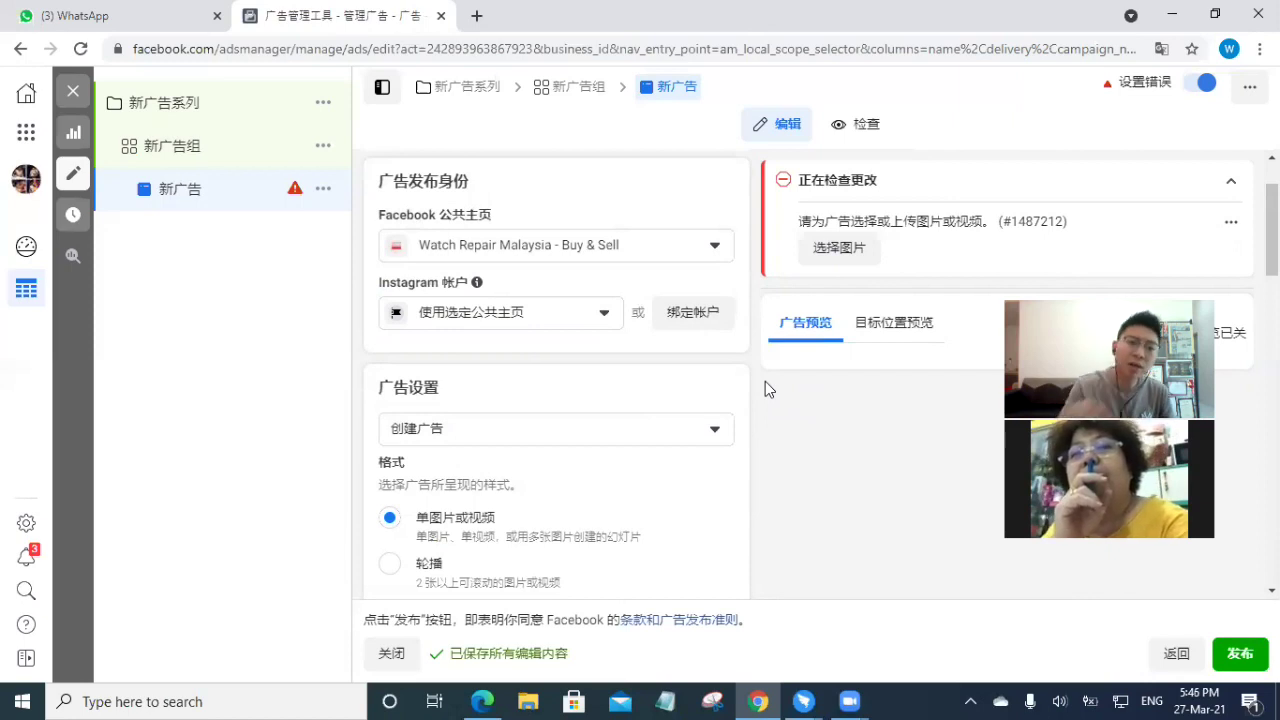
pyautogui.moveTo(492, 220)
pyautogui.moveTo(492, 220); pyautogui.dragTo(379, 216)
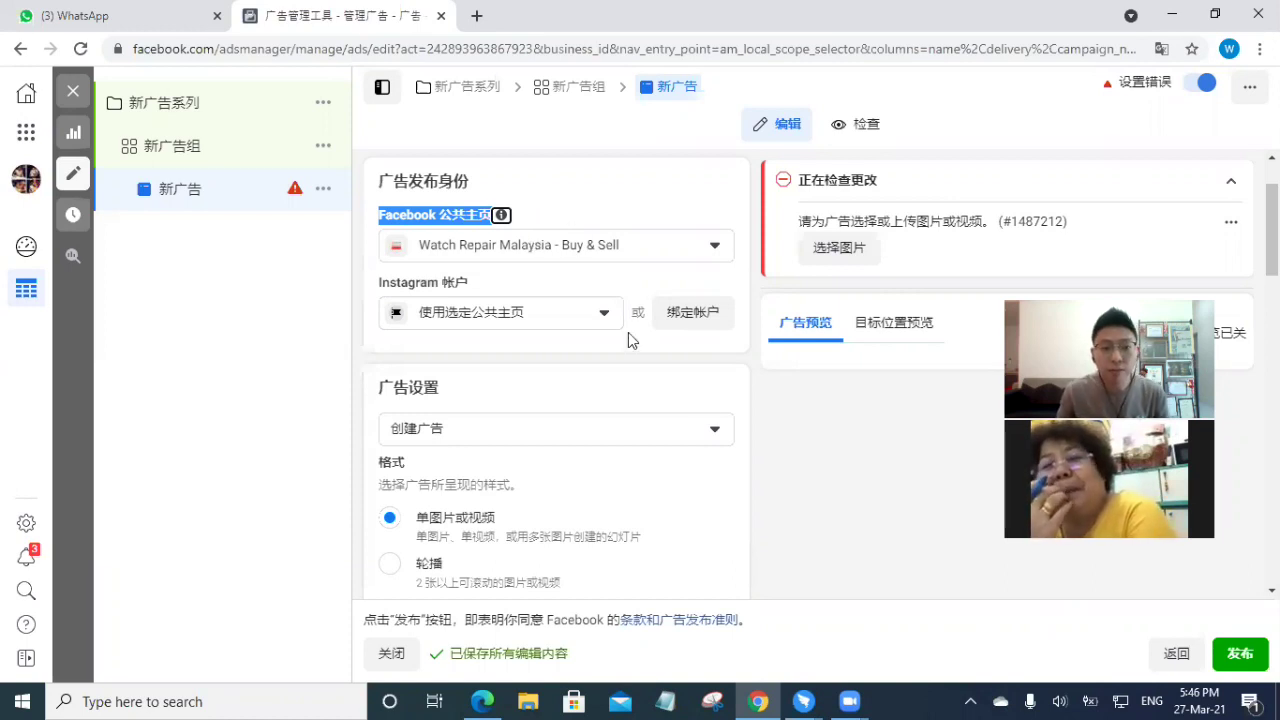
pyautogui.scroll(-1, 771, 434)
pyautogui.moveTo(380, 294); pyautogui.dragTo(436, 295)
pyautogui.click(825, 441)
pyautogui.scroll(-1, 812, 437)
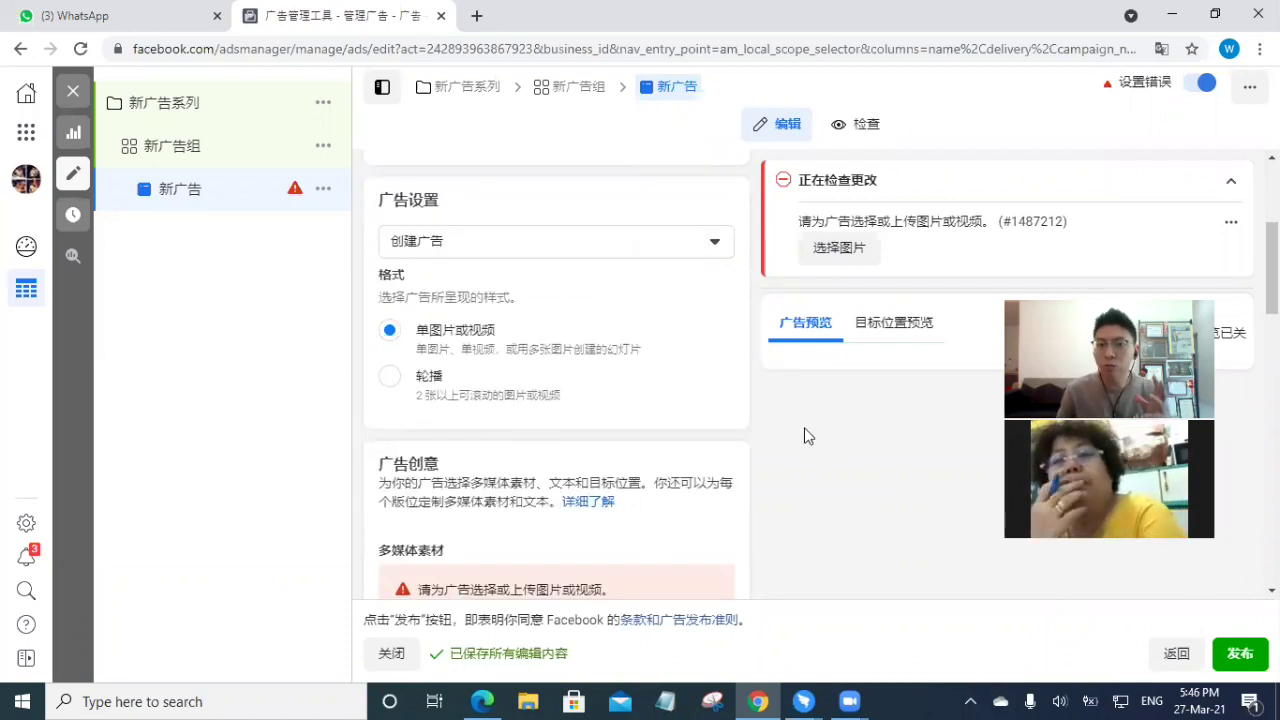
# Step: Keep 创建广告 as the ad setup and check the media options 添加图片 and 添加视频 without adding any
pyautogui.click(490, 244)
pyautogui.click(481, 293)
pyautogui.click(832, 435)
pyautogui.scroll(-2, 548, 460)
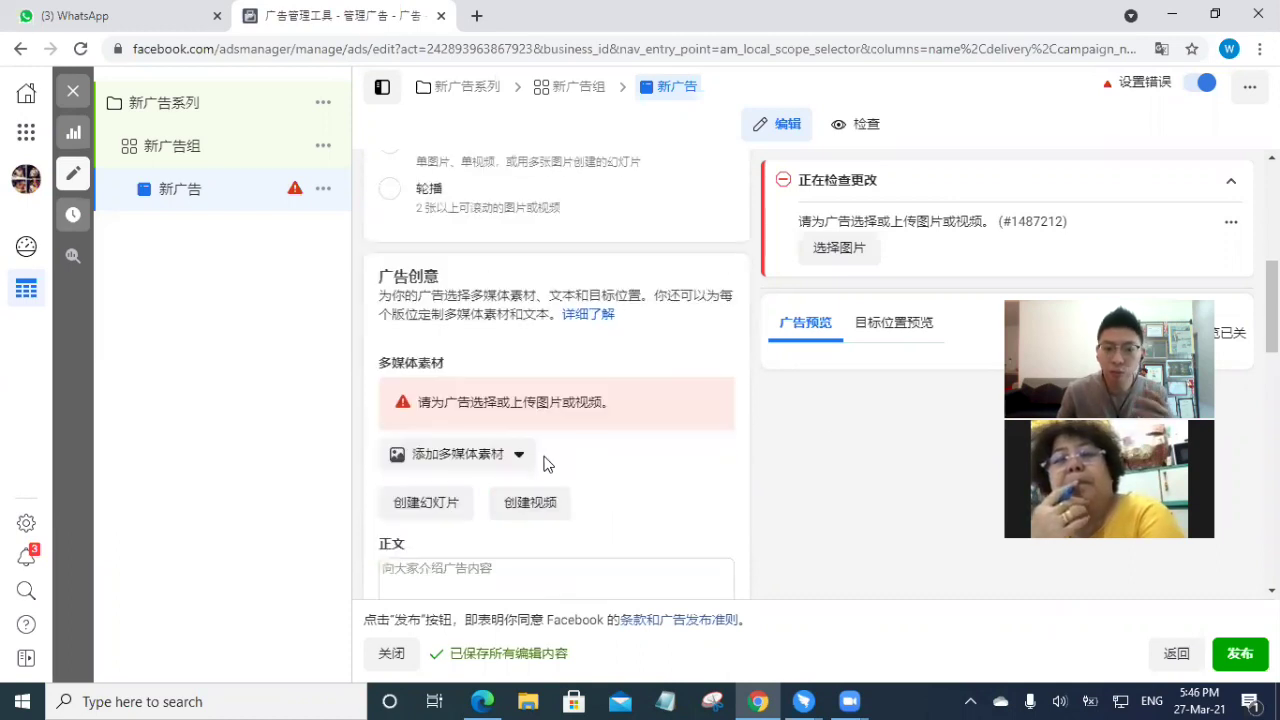
pyautogui.click(432, 462)
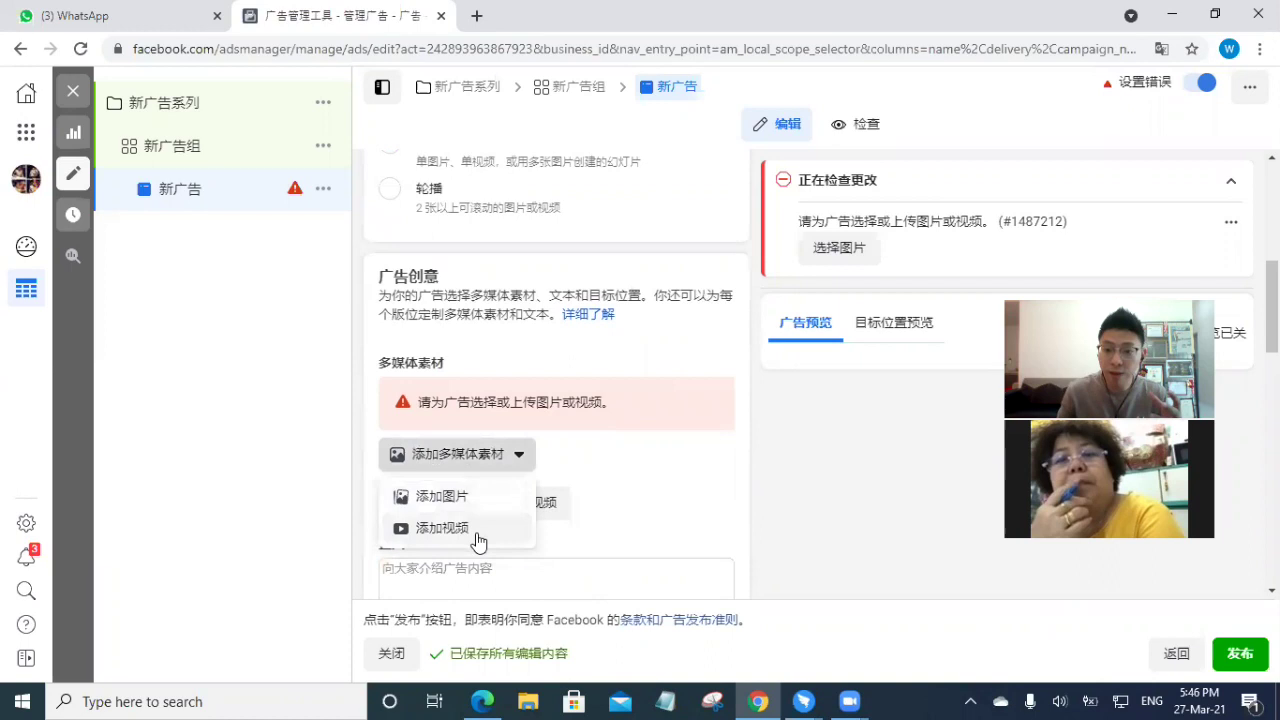
pyautogui.click(771, 506)
# Step: Examine the ad creative's 正文, 广告标题, 描述 and 行动号召 fields, highlighting the 正文 label
pyautogui.scroll(-2, 775, 502)
pyautogui.click(393, 397)
pyautogui.moveTo(380, 362)
pyautogui.mouseDown()
pyautogui.moveTo(404, 358)
pyautogui.moveTo(380, 357)
pyautogui.mouseUp()
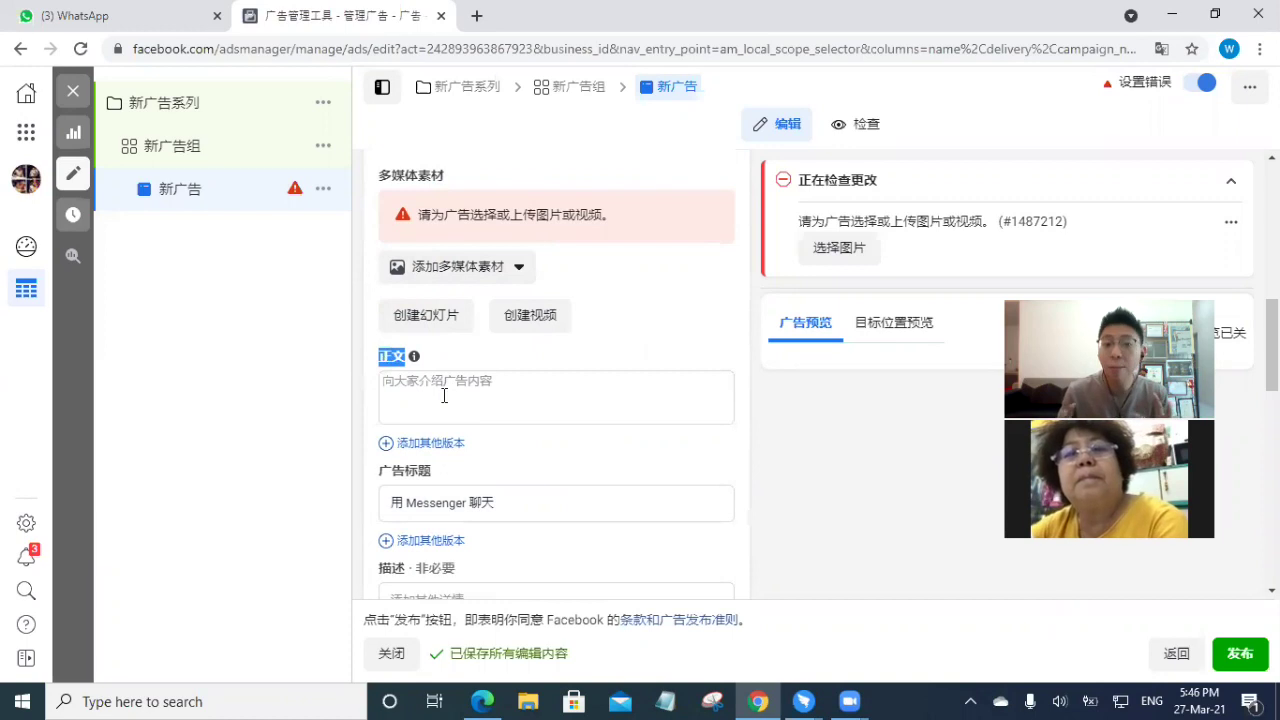
pyautogui.click(800, 471)
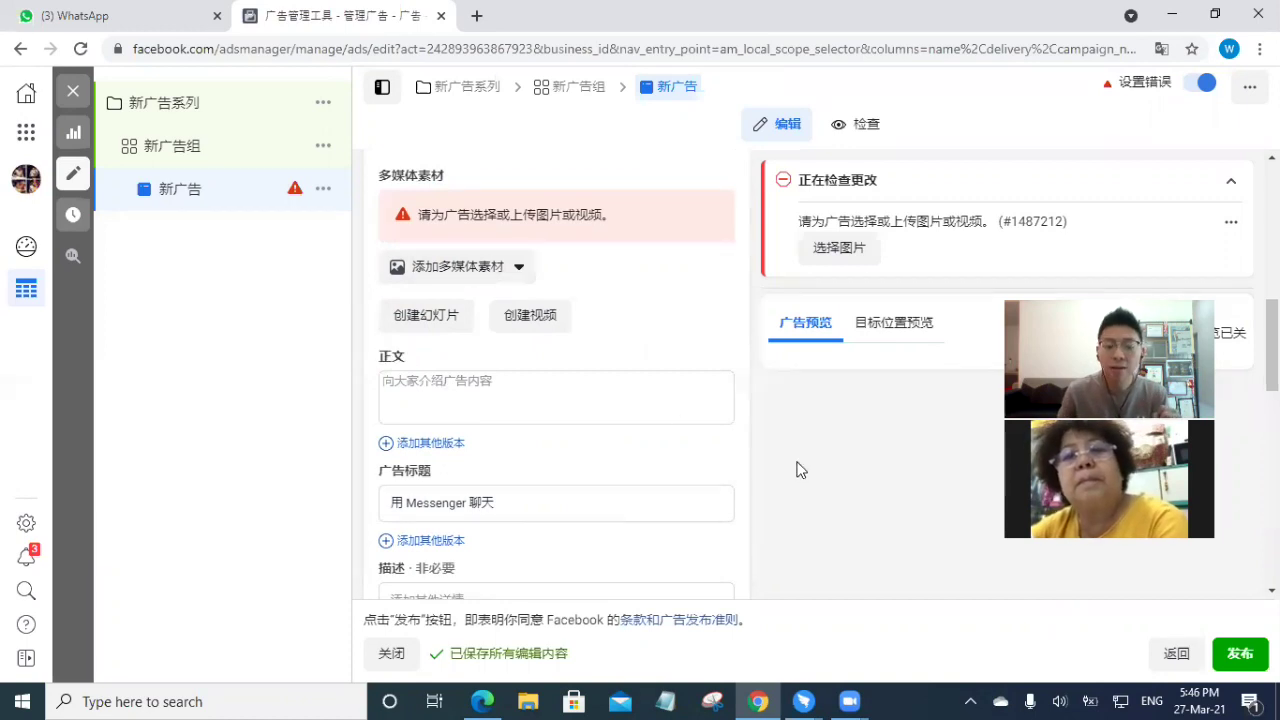
pyautogui.scroll(-2, 600, 450)
pyautogui.scroll(1, 527, 440)
pyautogui.click(475, 519)
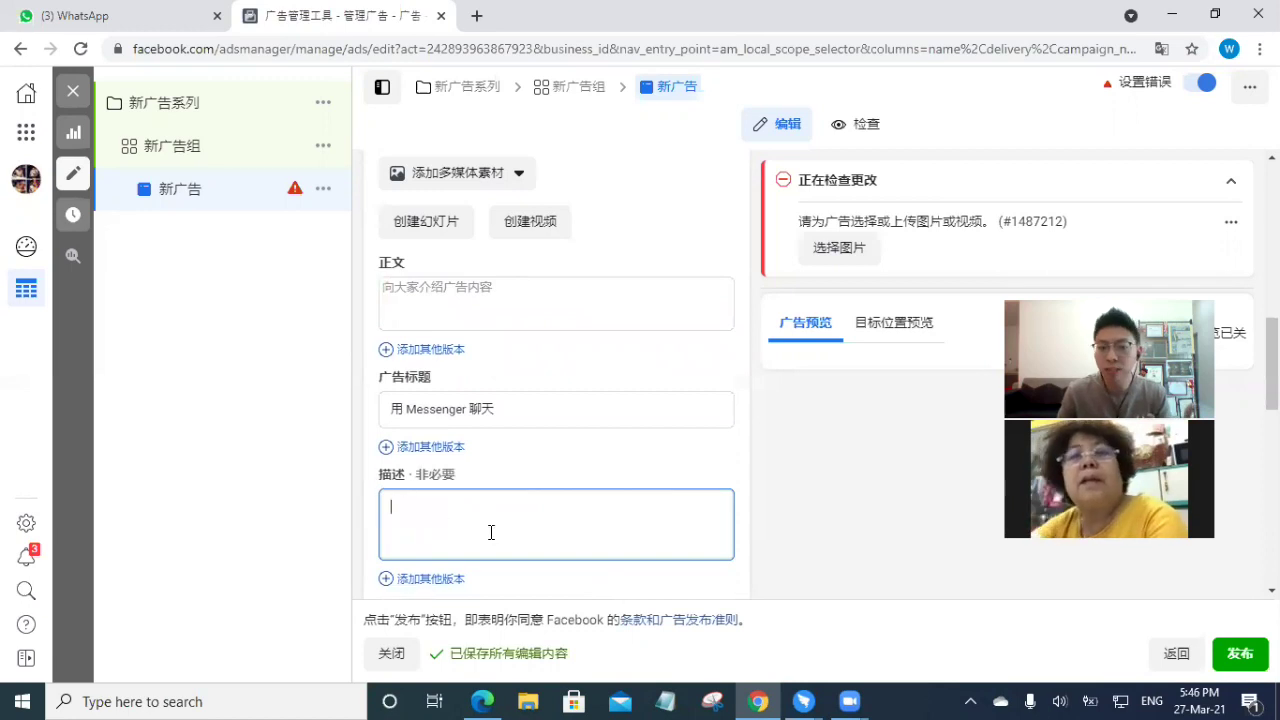
pyautogui.scroll(-4, 849, 526)
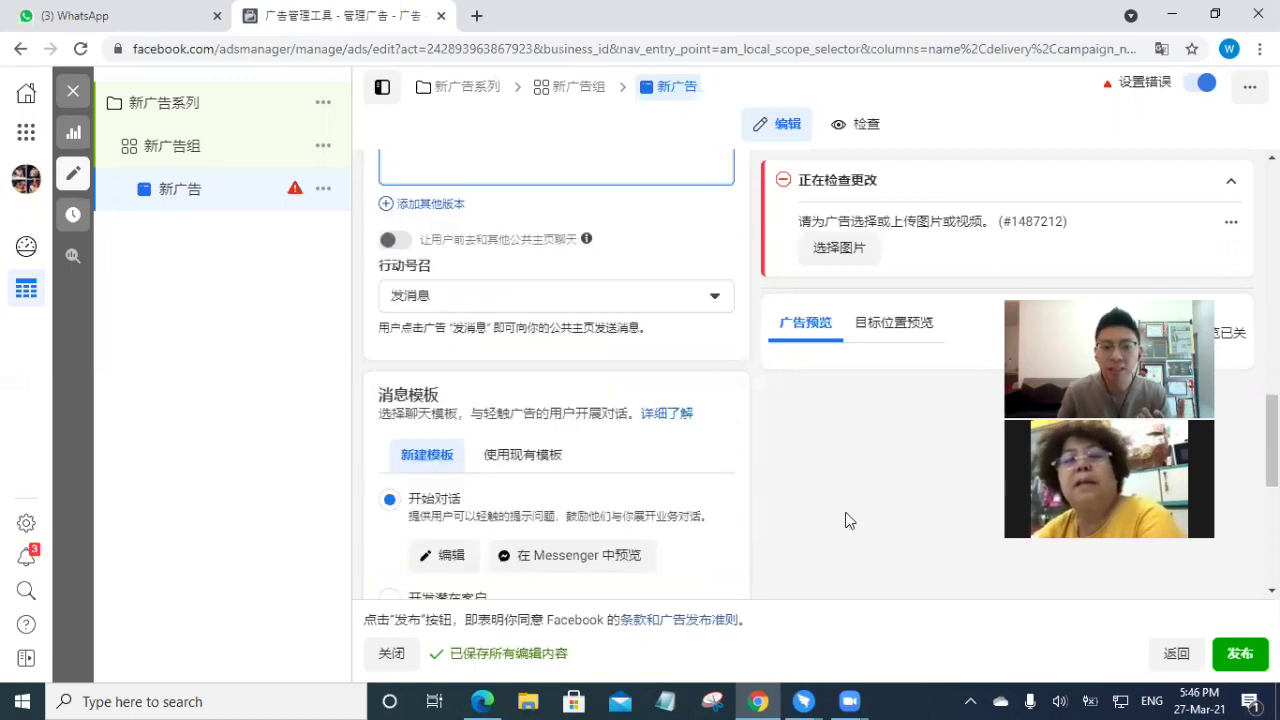
pyautogui.scroll(7, 849, 526)
pyautogui.scroll(2, 585, 488)
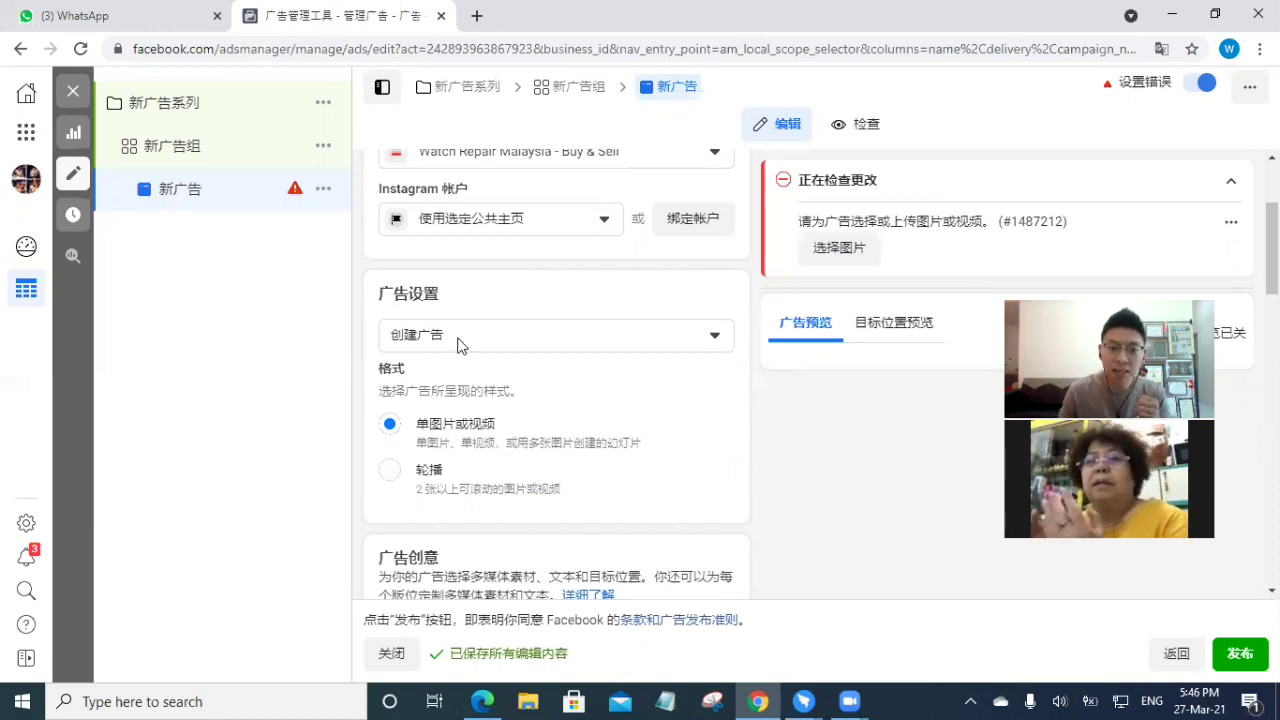
# Step: Browse the page's Facebook posts with the ad setup on 使用现有帖子, and set it back to 创建广告
pyautogui.doubleClick(431, 296)
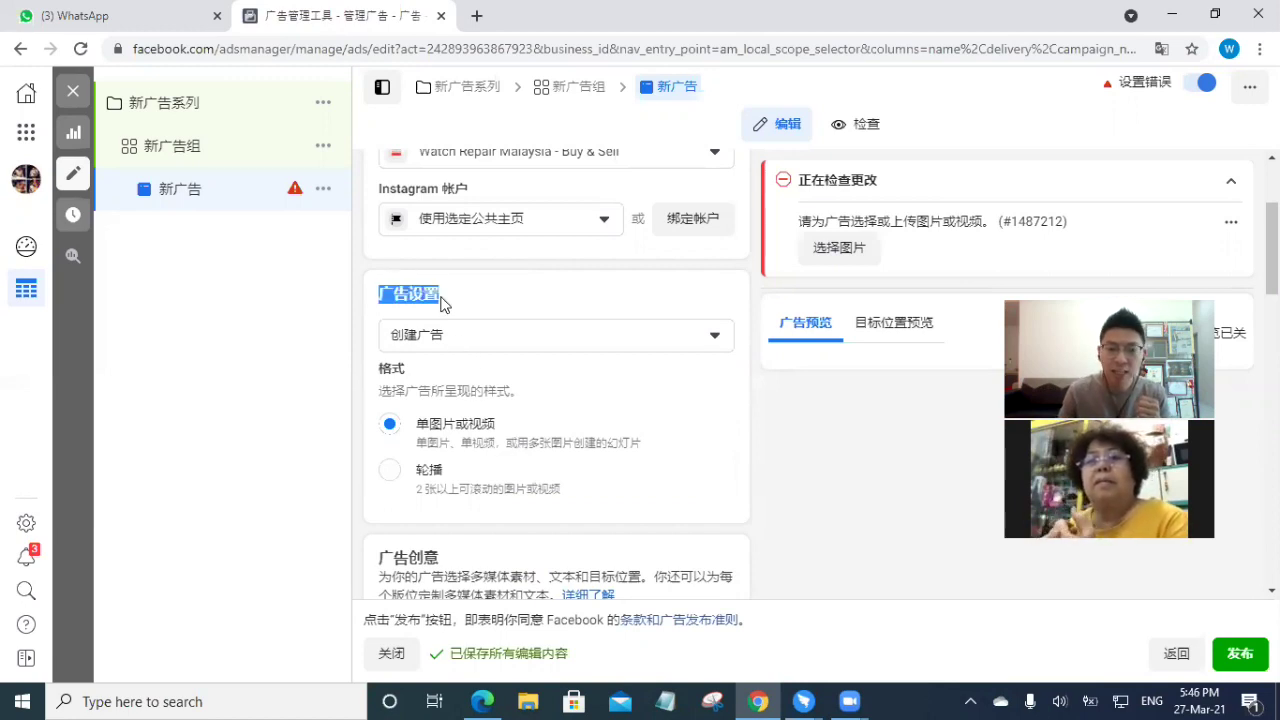
pyautogui.click(443, 336)
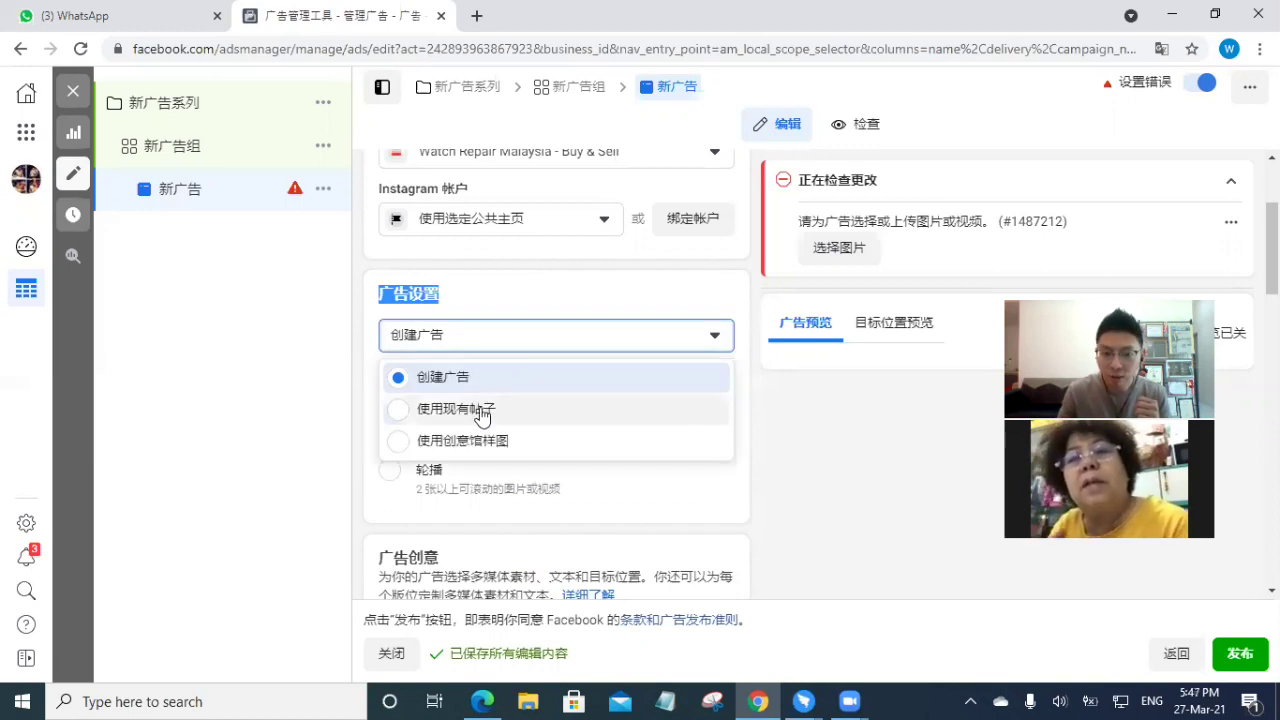
pyautogui.click(480, 412)
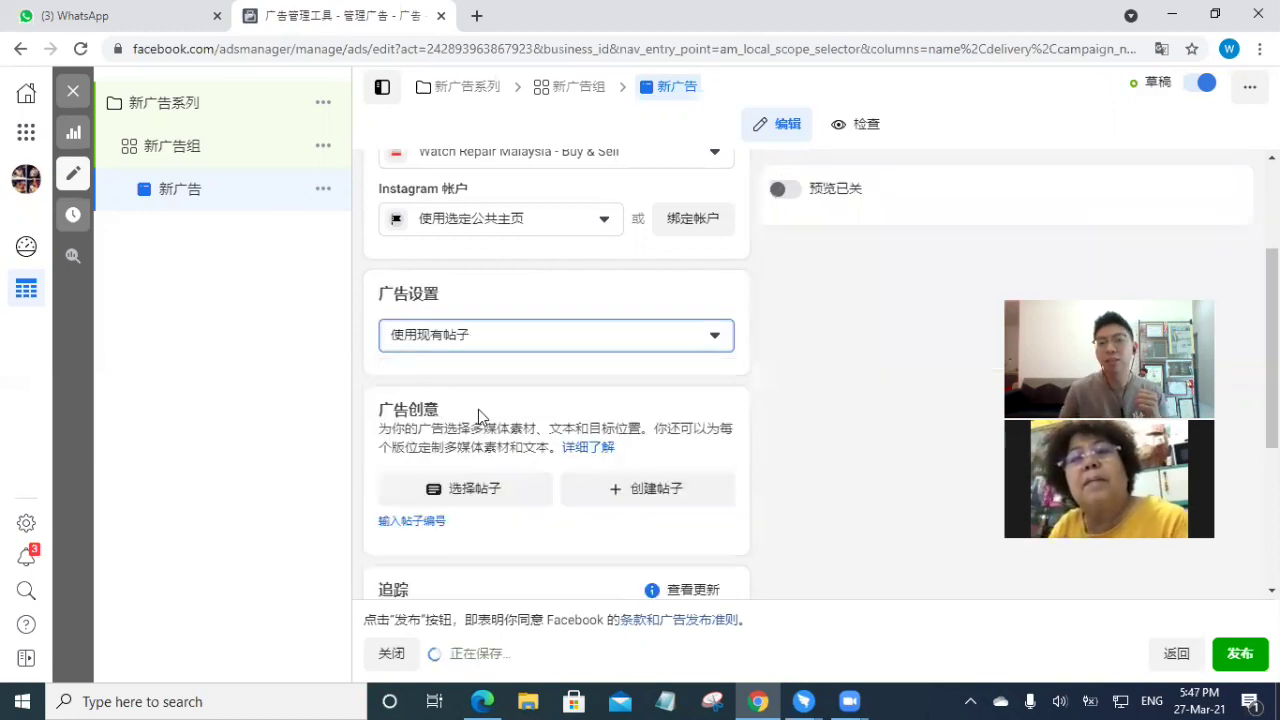
pyautogui.click(460, 492)
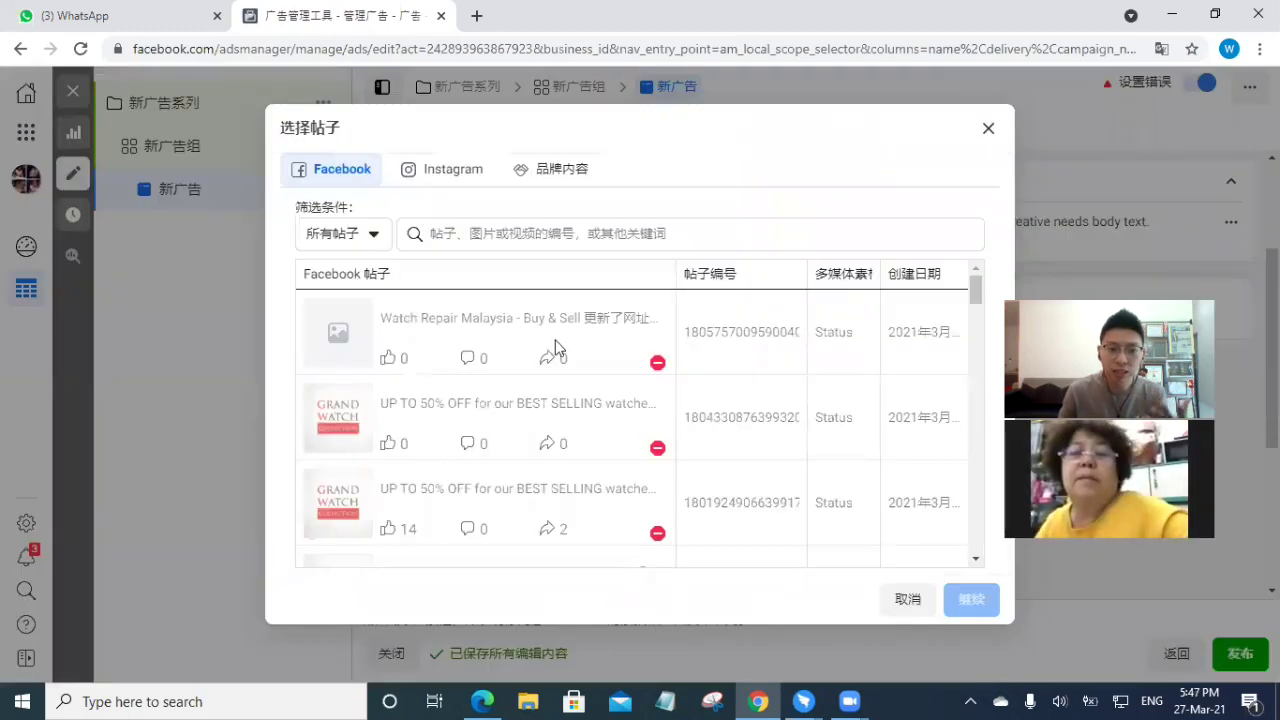
pyautogui.scroll(-3, 548, 410)
pyautogui.scroll(-10, 548, 419)
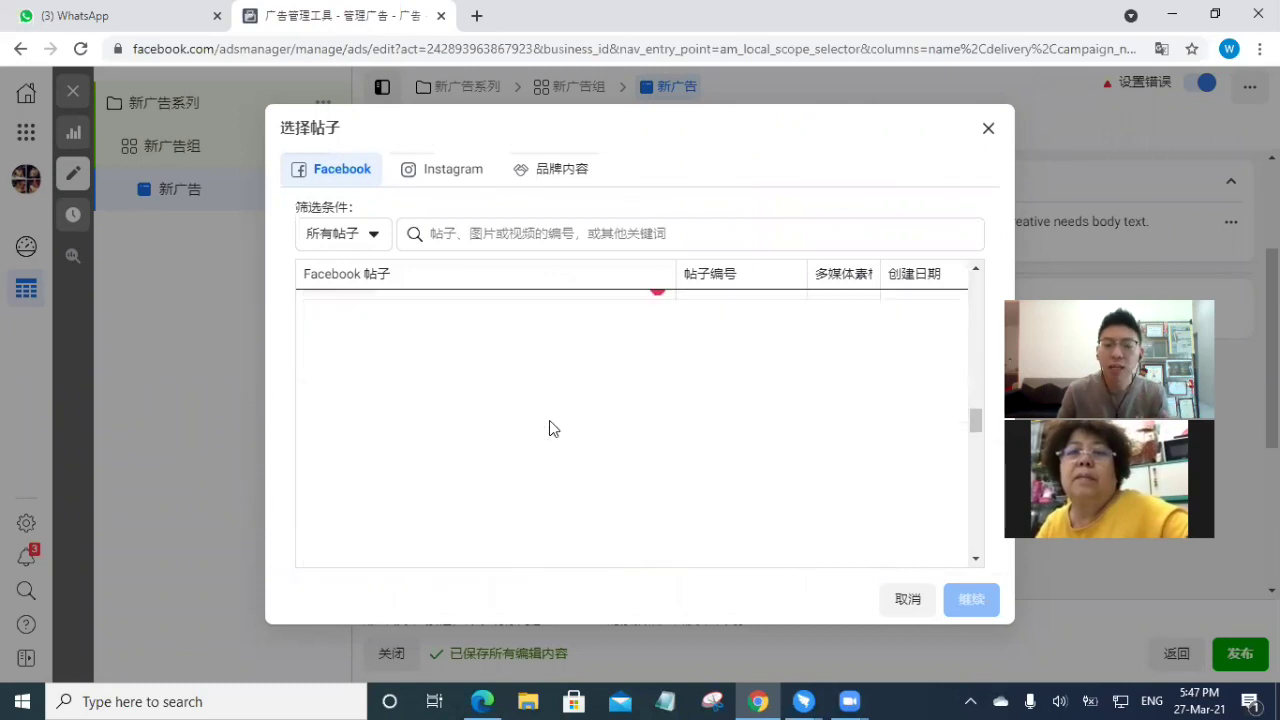
pyautogui.scroll(10, 550, 425)
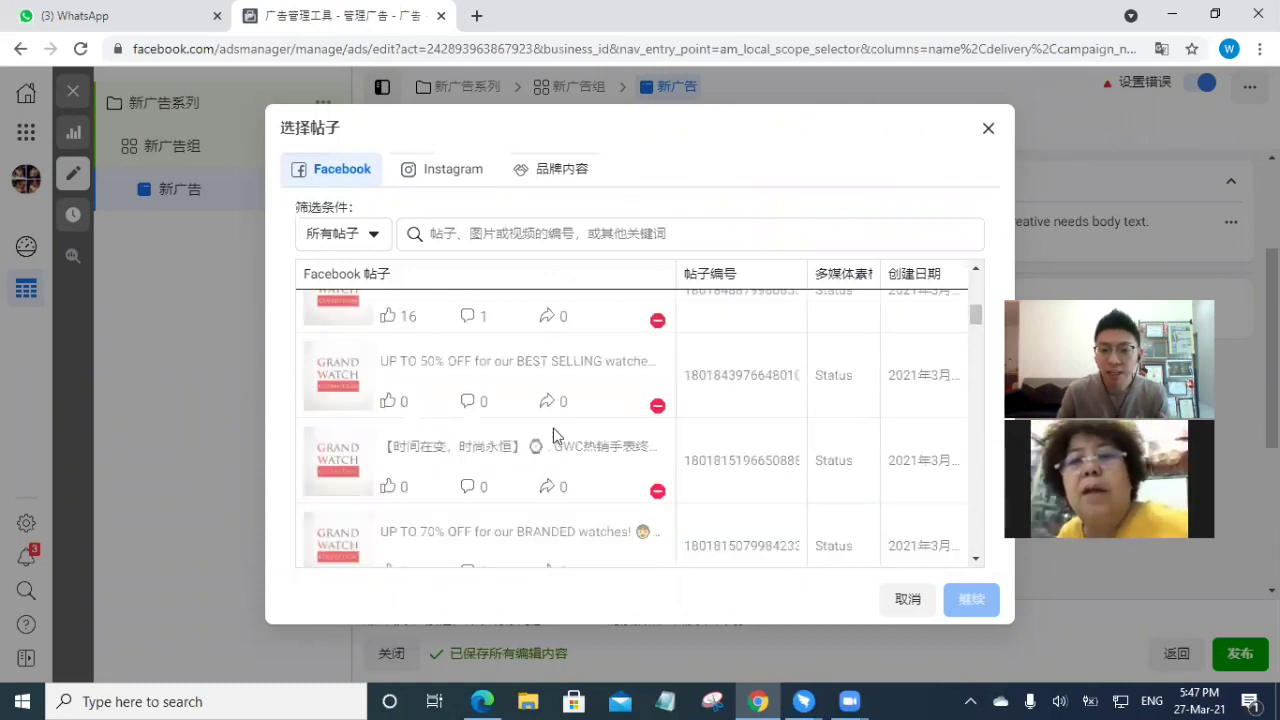
pyautogui.click(988, 128)
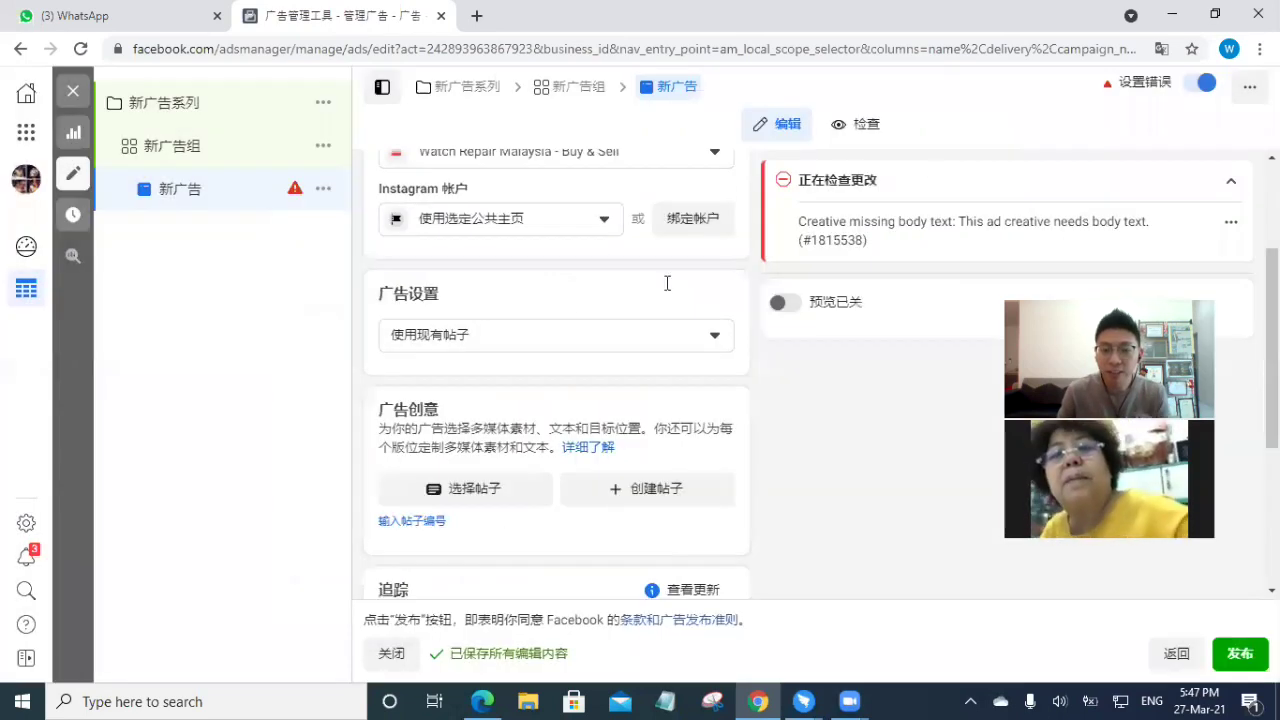
pyautogui.click(476, 338)
pyautogui.click(478, 386)
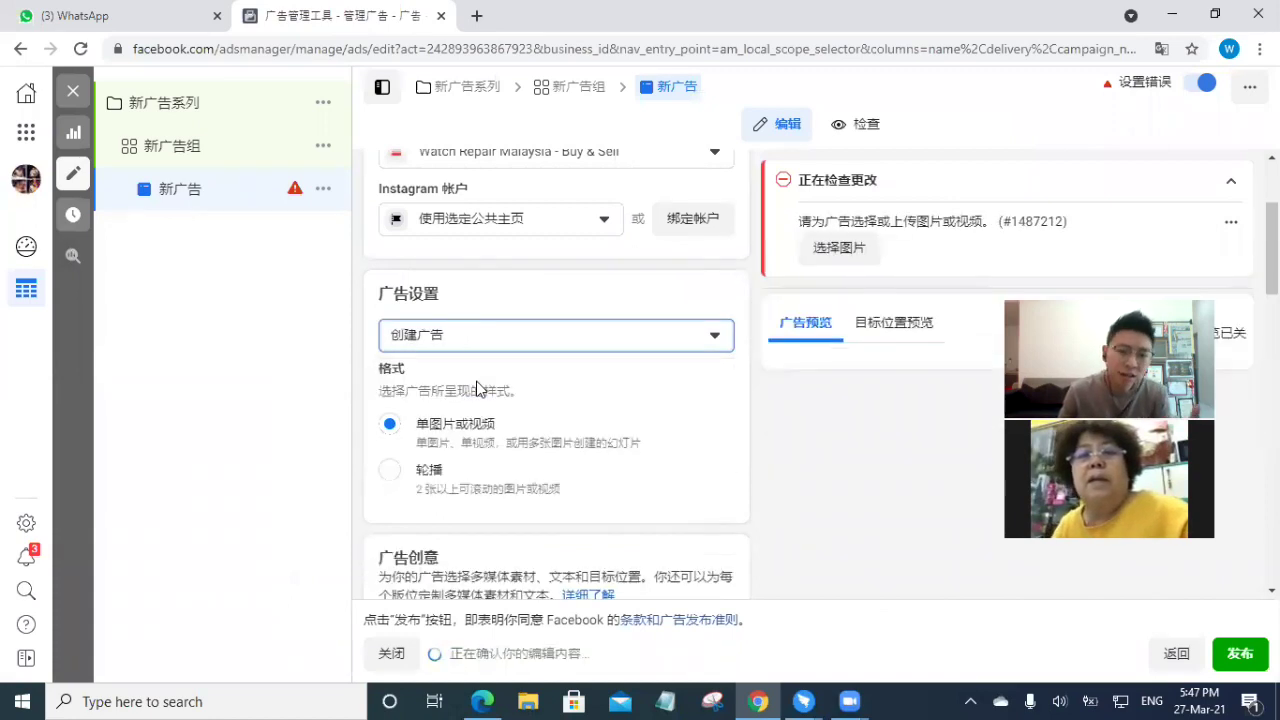
# Step: Look over the ad creative's media, primary text, headline and description fields without entering anything
pyautogui.scroll(-3, 740, 488)
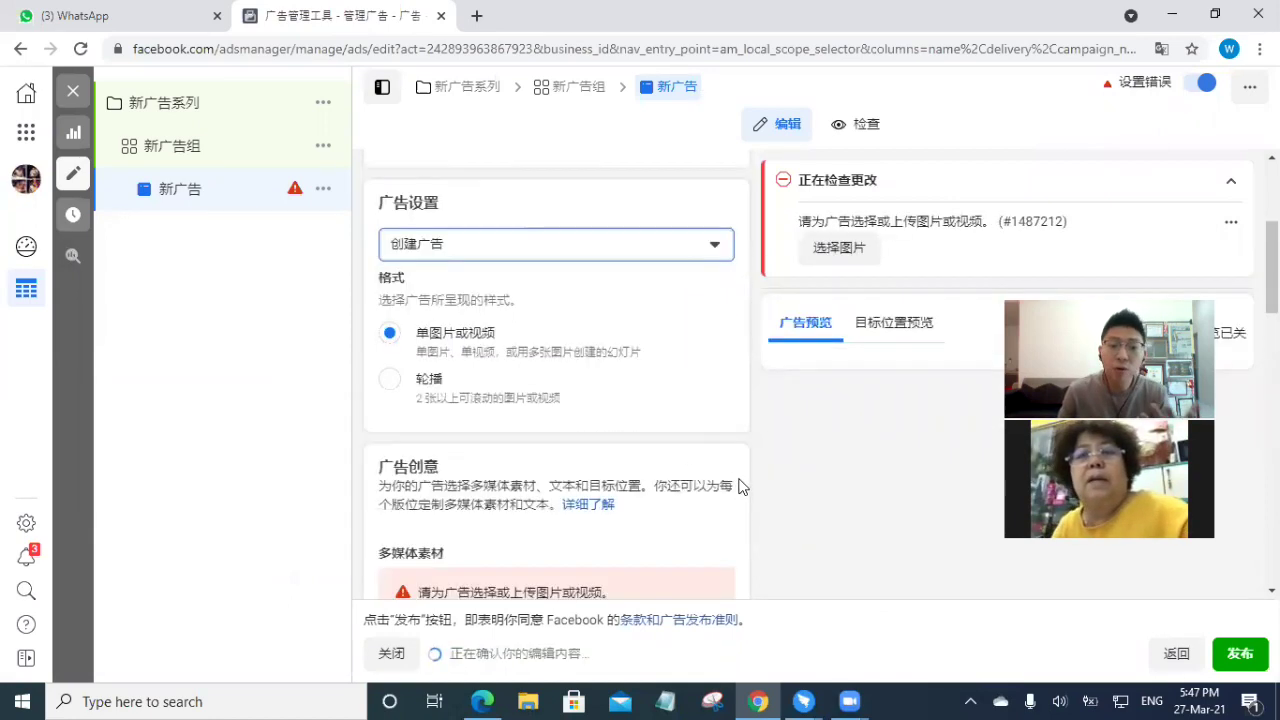
pyautogui.scroll(-1, 743, 492)
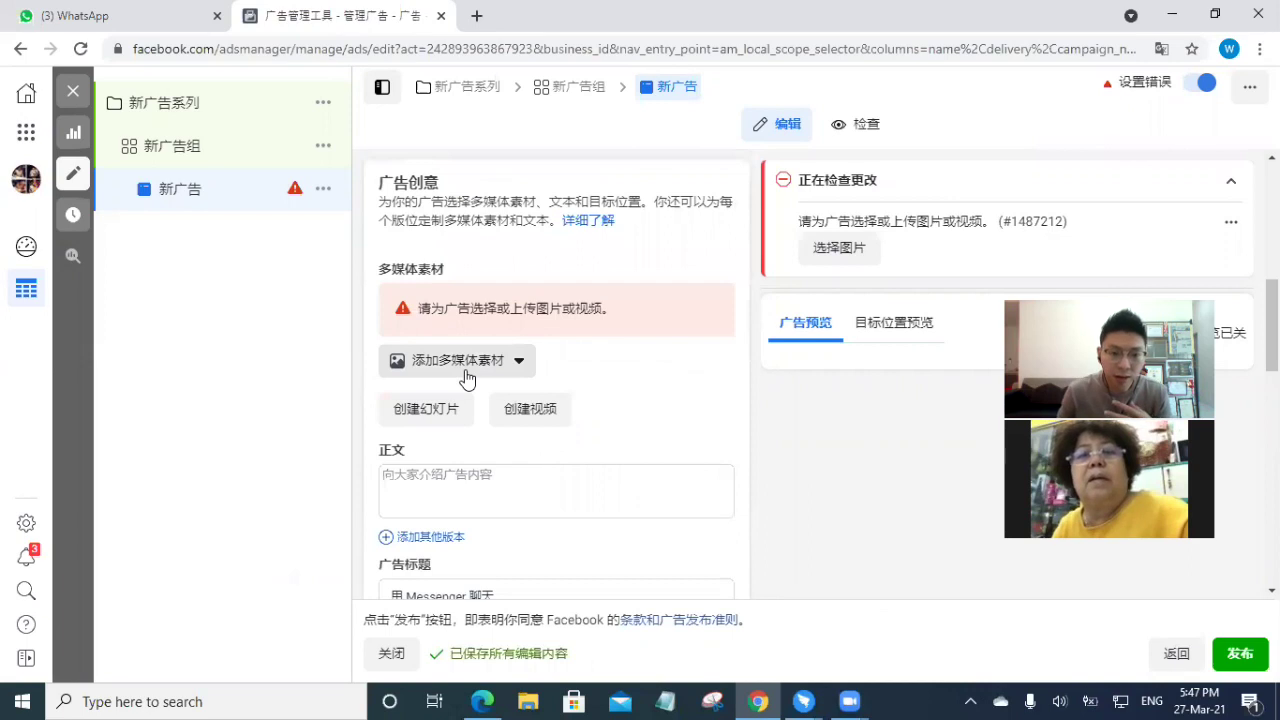
pyautogui.click(460, 476)
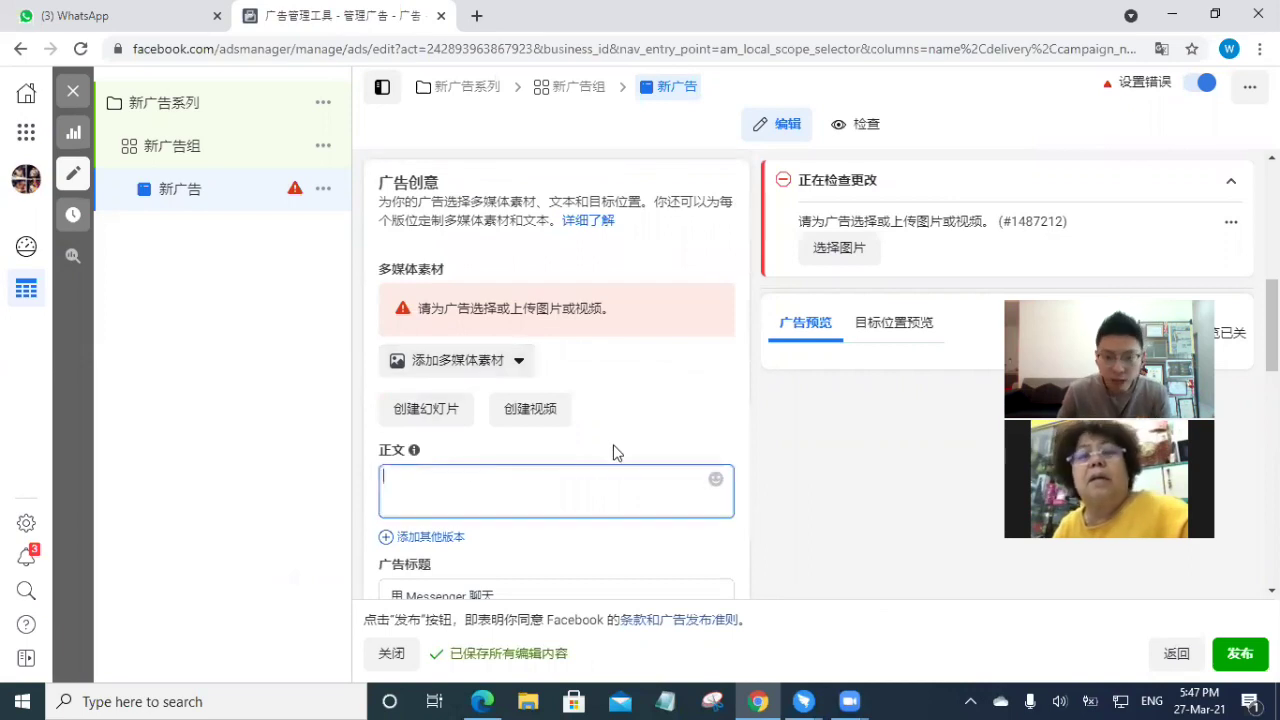
pyautogui.scroll(-3, 616, 450)
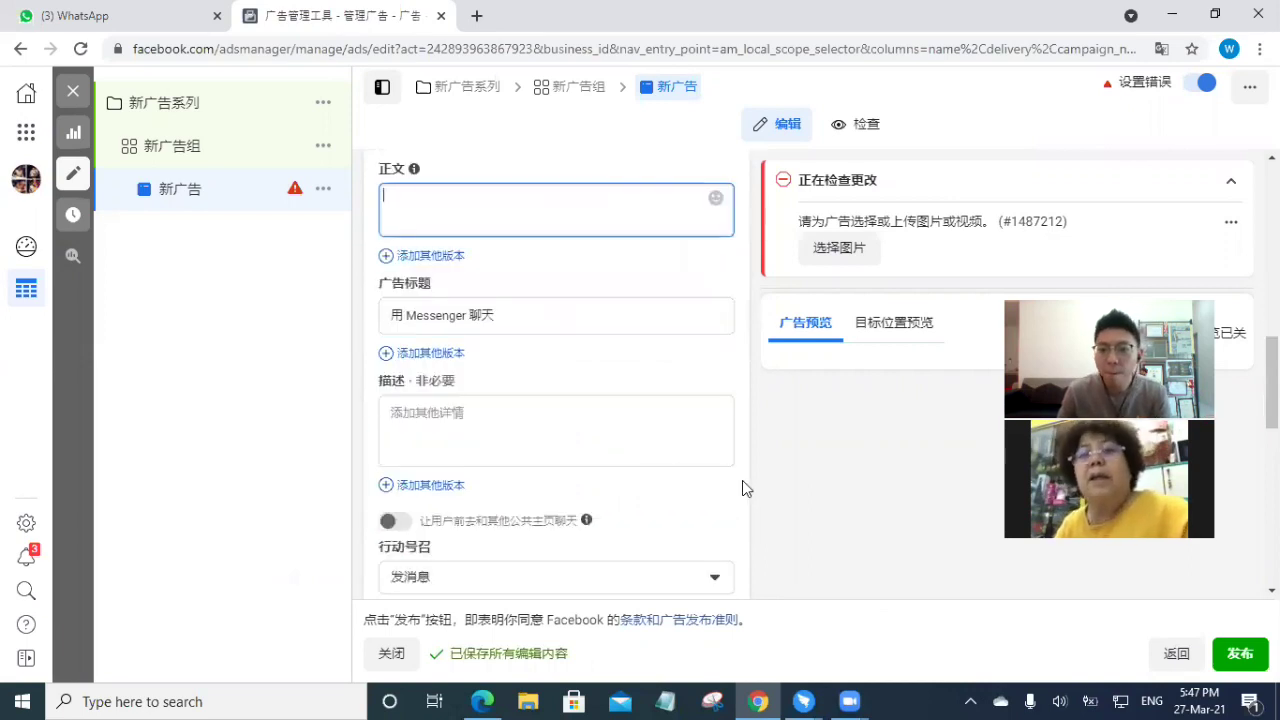
# Step: Examine the message template (消息模板) options and the tracking (追踪) section, highlighting the 追踪 description
pyautogui.scroll(-6, 742, 480)
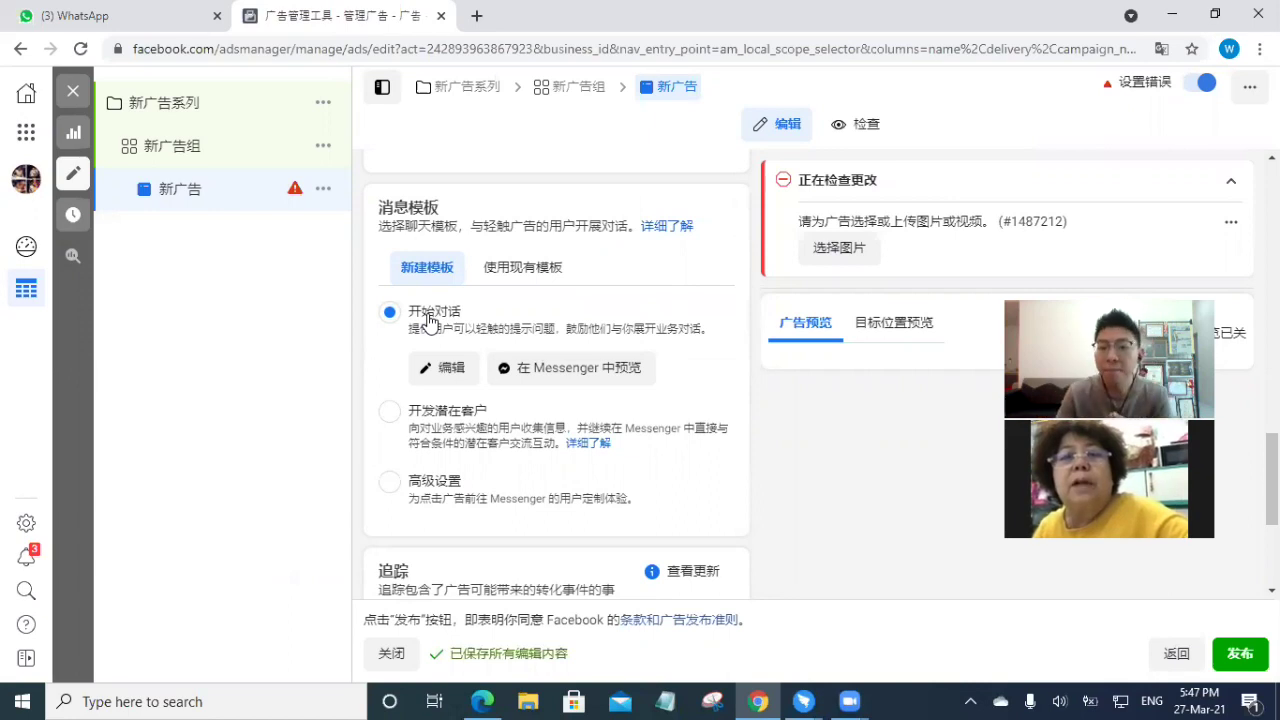
pyautogui.moveTo(430, 320); pyautogui.dragTo(357, 300)
pyautogui.scroll(-3, 460, 432)
pyautogui.click(385, 292)
pyautogui.moveTo(618, 350); pyautogui.dragTo(380, 305)
pyautogui.click(838, 483)
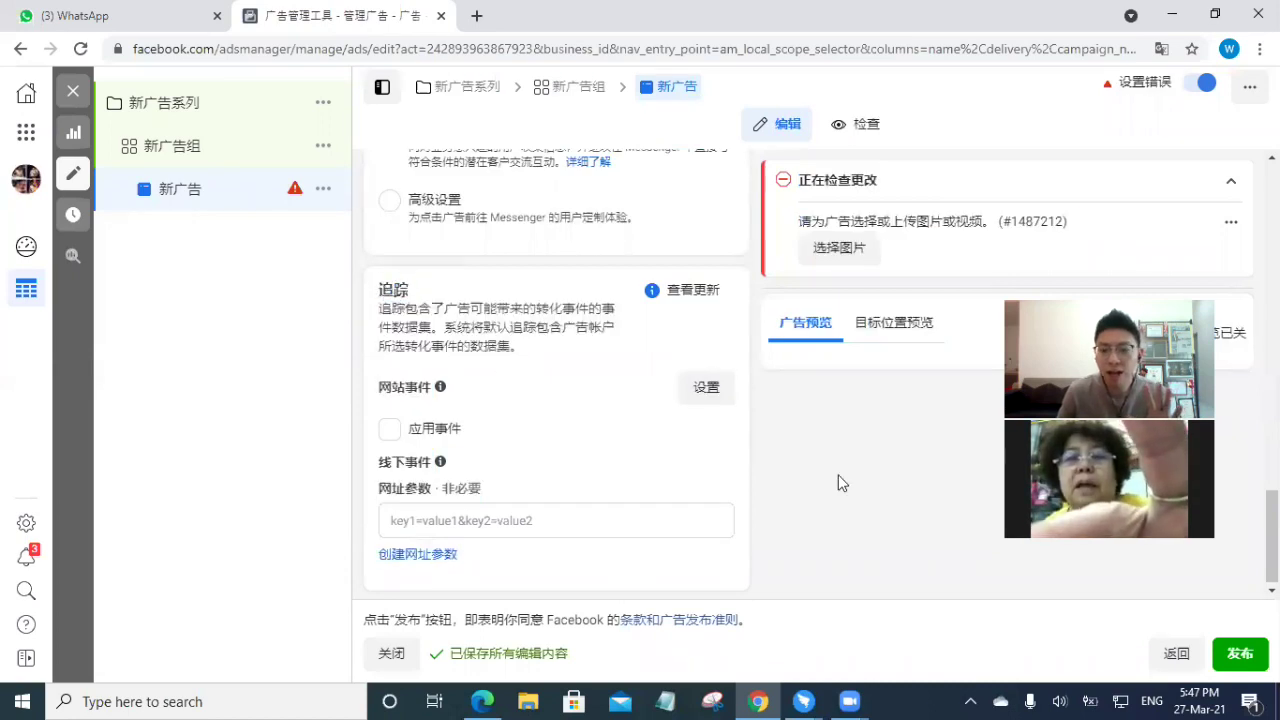
# Step: Close the new ad's editor without publishing the draft, and return to the full 广告系列 list with no campaign selected
pyautogui.scroll(6, 838, 483)
pyautogui.scroll(2, 836, 474)
pyautogui.scroll(-8, 836, 476)
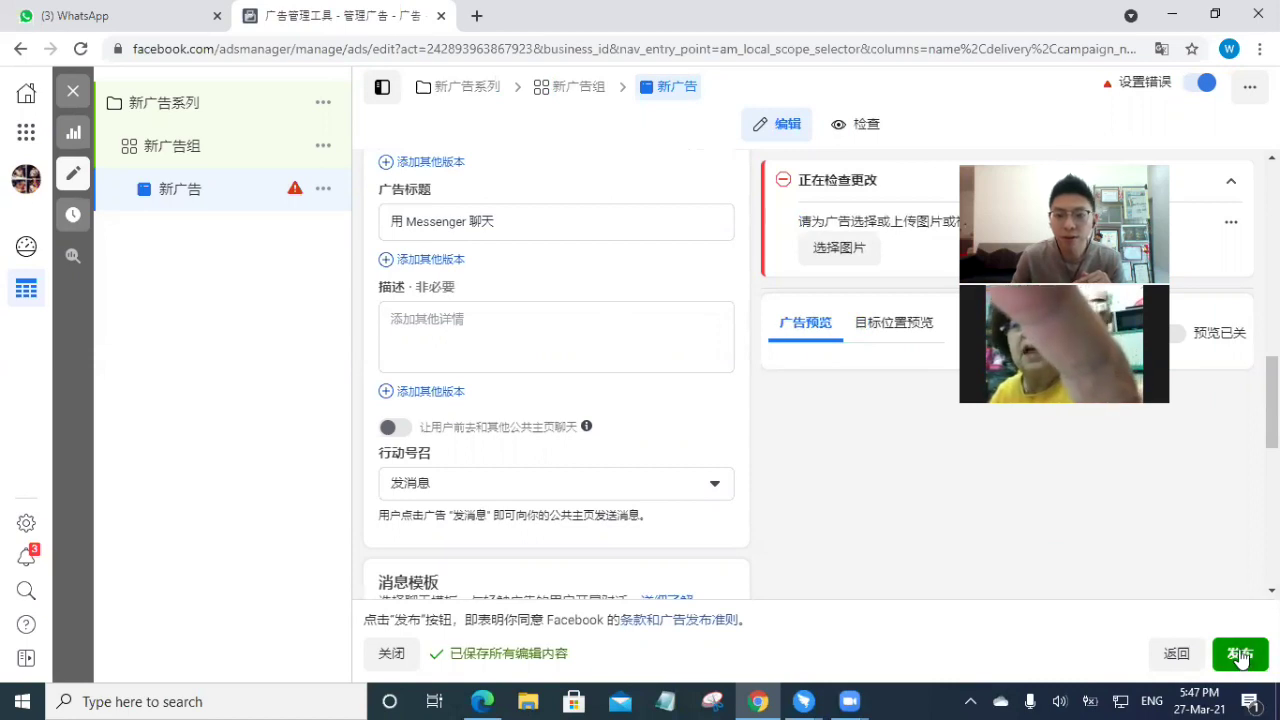
pyautogui.click(415, 654)
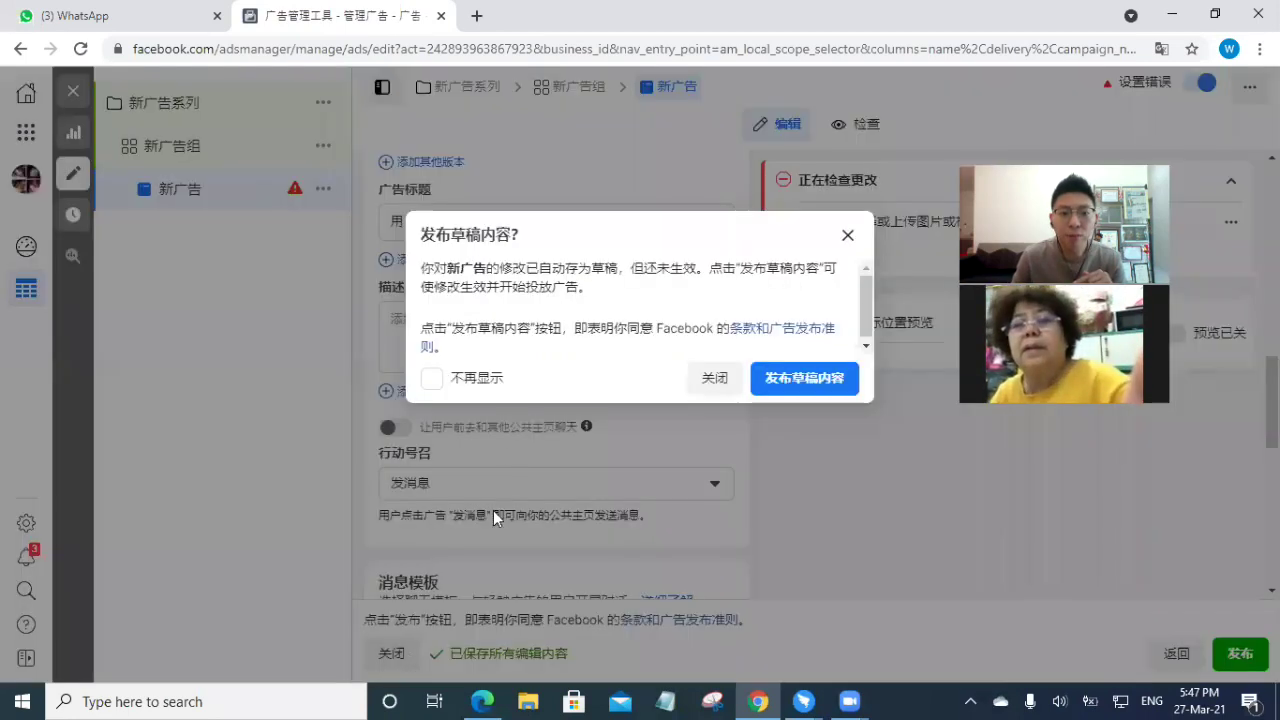
pyautogui.click(736, 384)
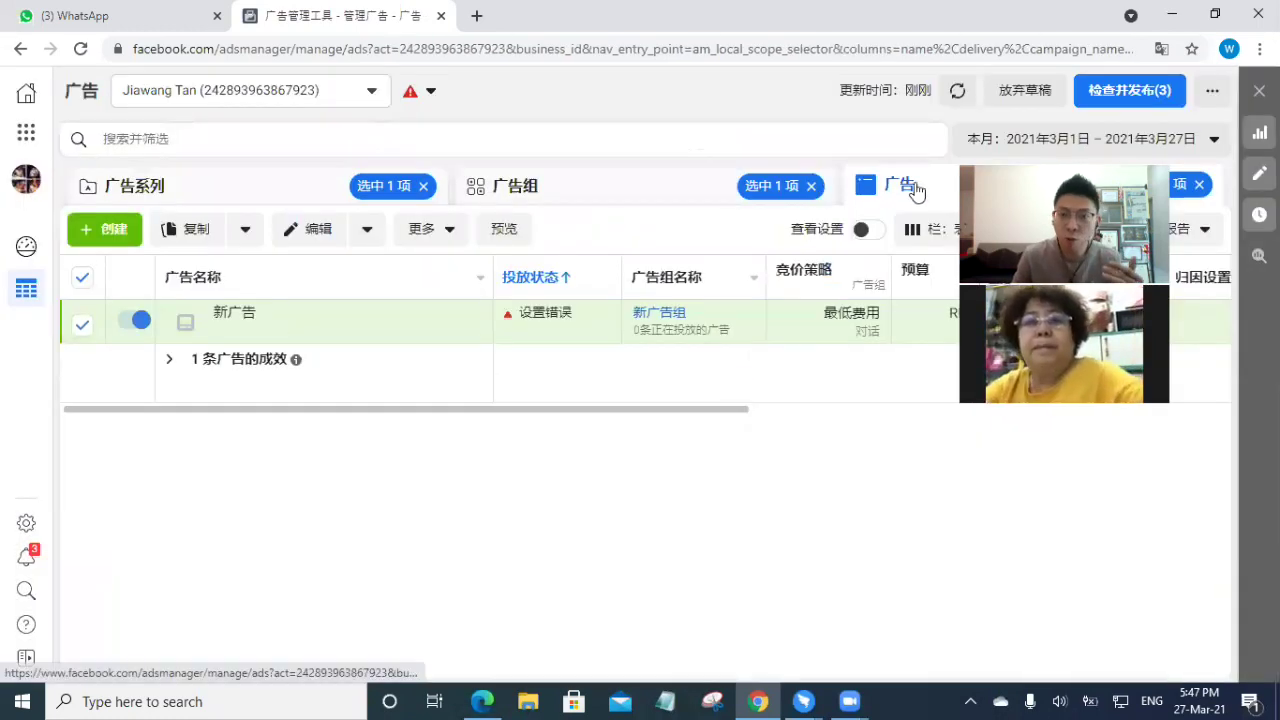
pyautogui.click(424, 187)
pyautogui.click(379, 187)
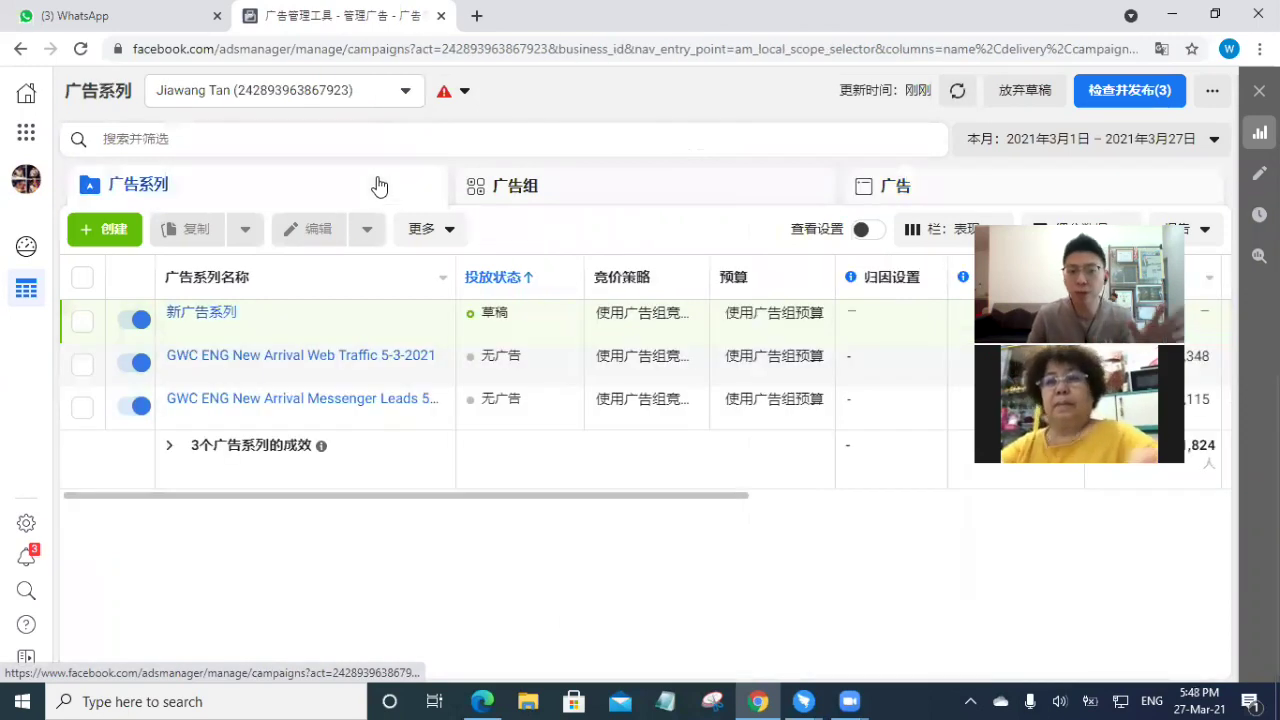
# Step: Open Facebook's home page in a new browser tab to locate the 广告管理工具 shortcut, and return to the 广告系列 list
pyautogui.click(476, 15)
pyautogui.write('fa')
pyautogui.click(295, 92)
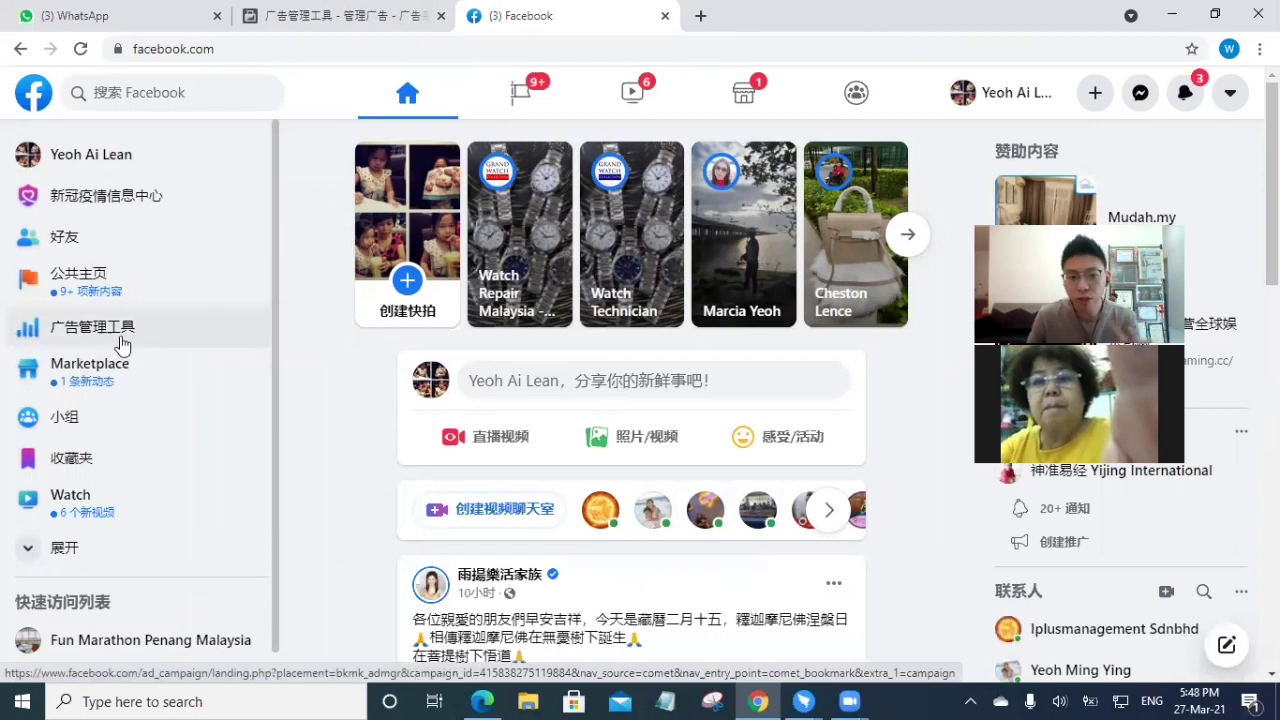
pyautogui.click(118, 344)
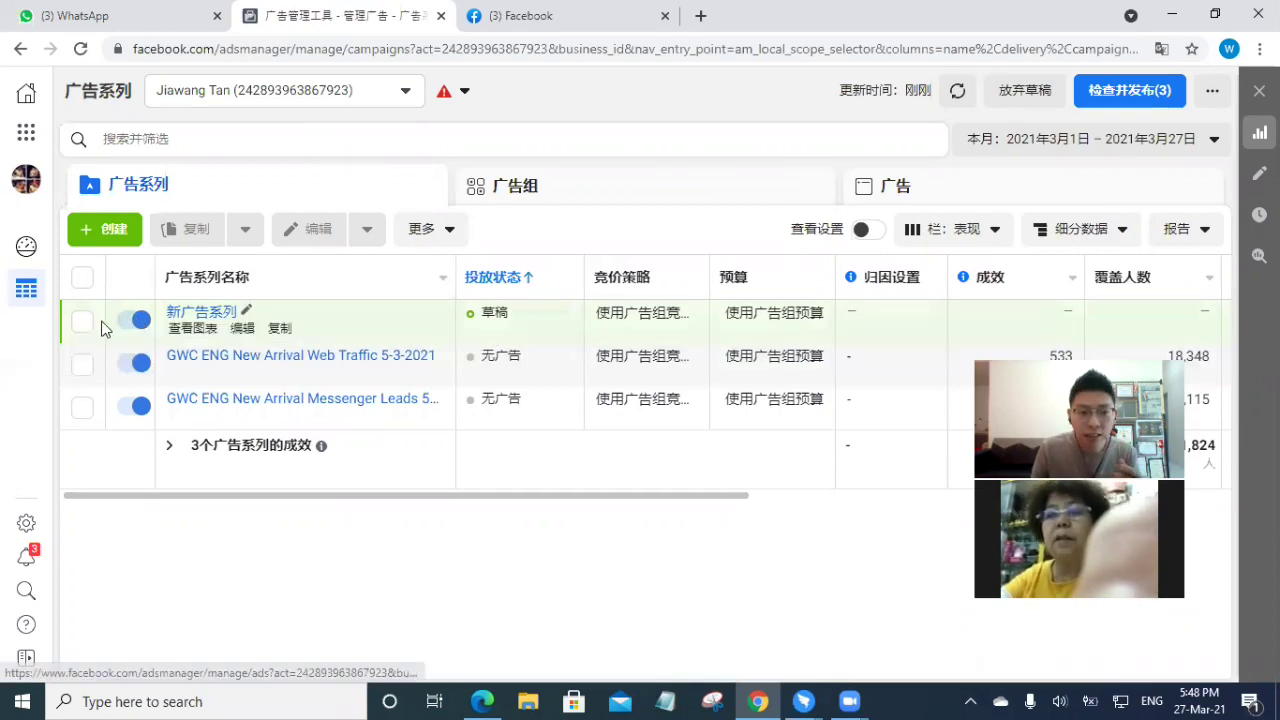
# Step: Switch the draft campaign 新广告系列 off, clear its selection, and switch it back on
pyautogui.click(140, 321)
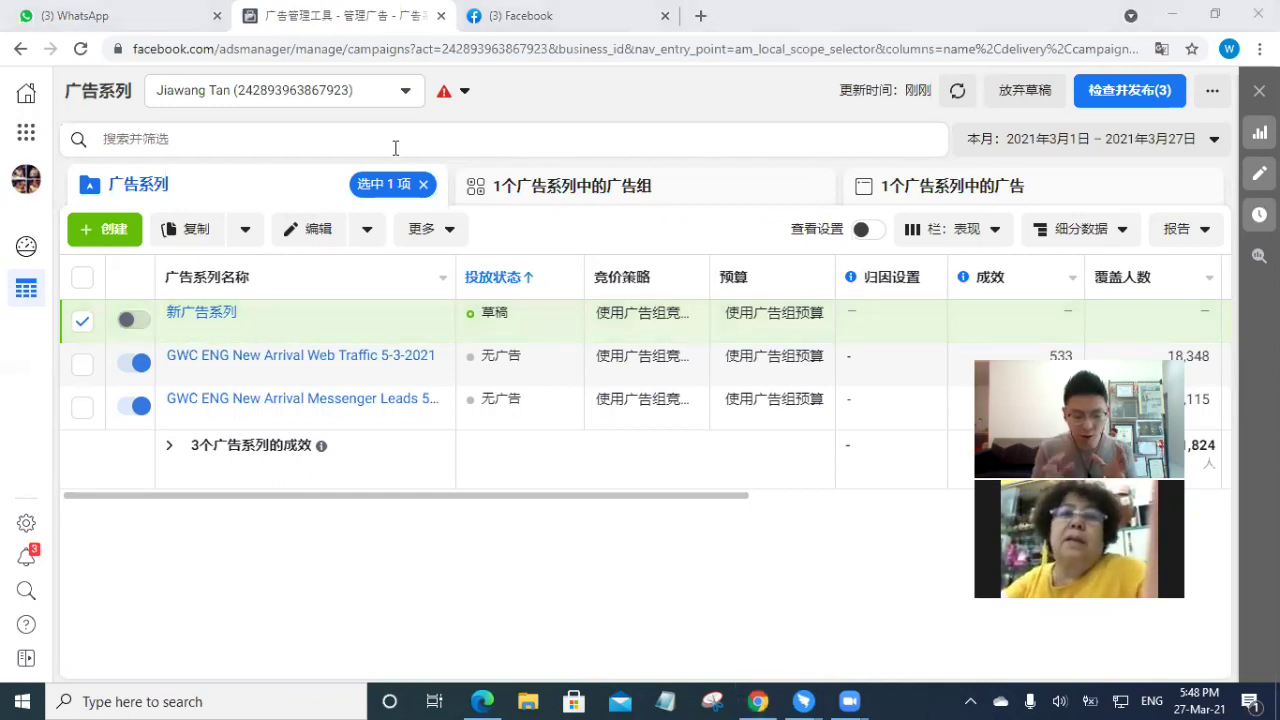
pyautogui.click(82, 321)
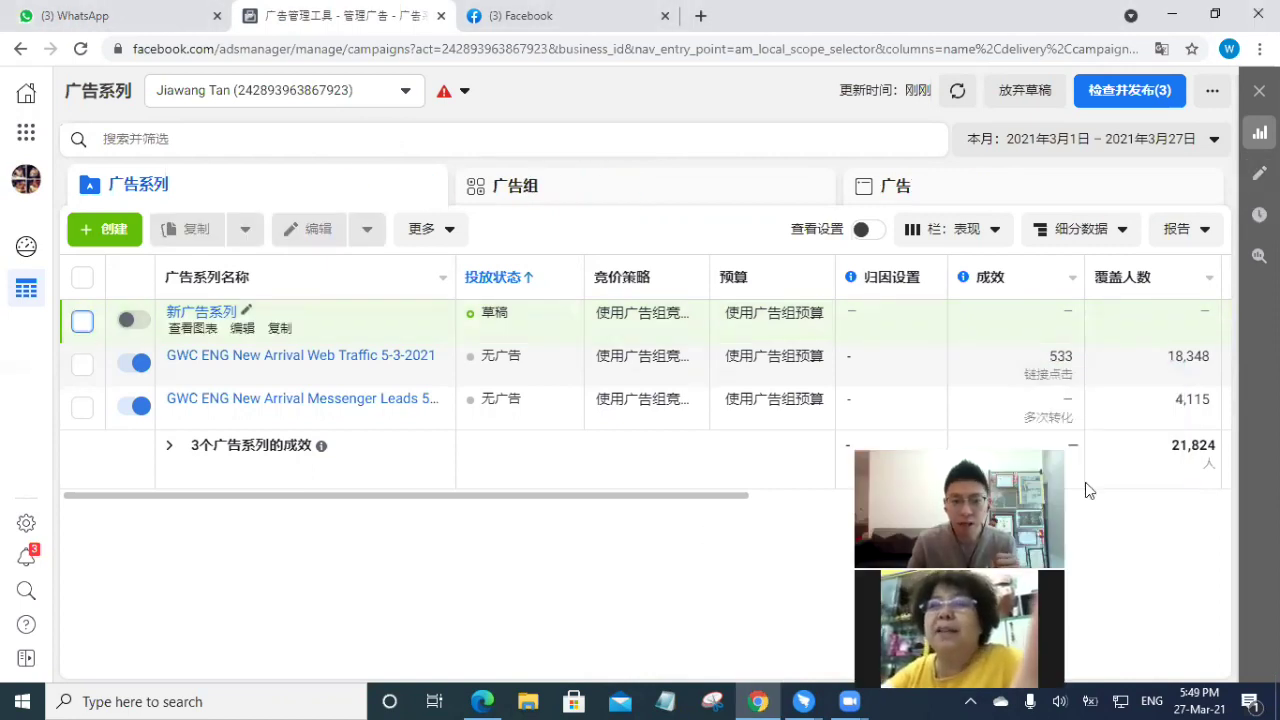
pyautogui.click(131, 321)
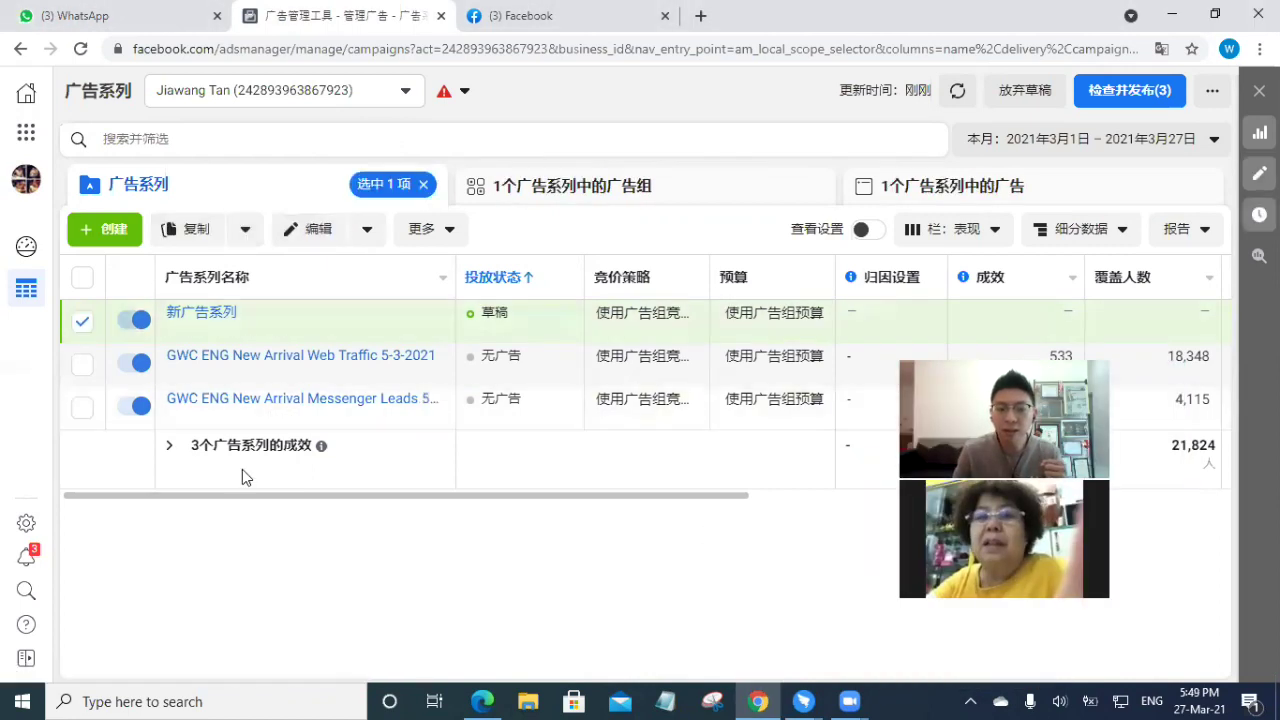